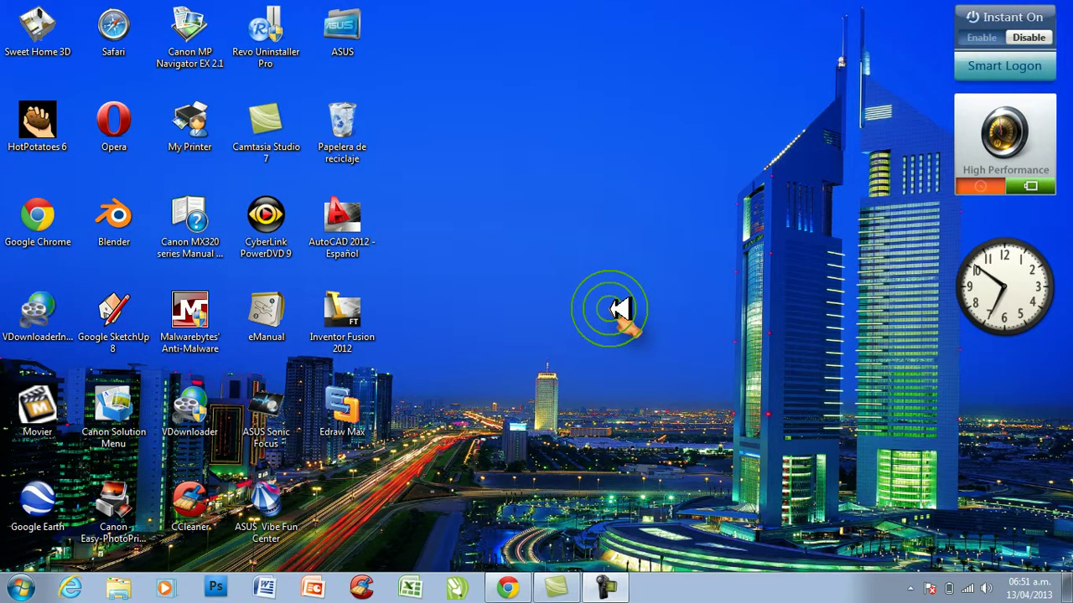
{"action": "left_click", "coordinate": [339, 126]}
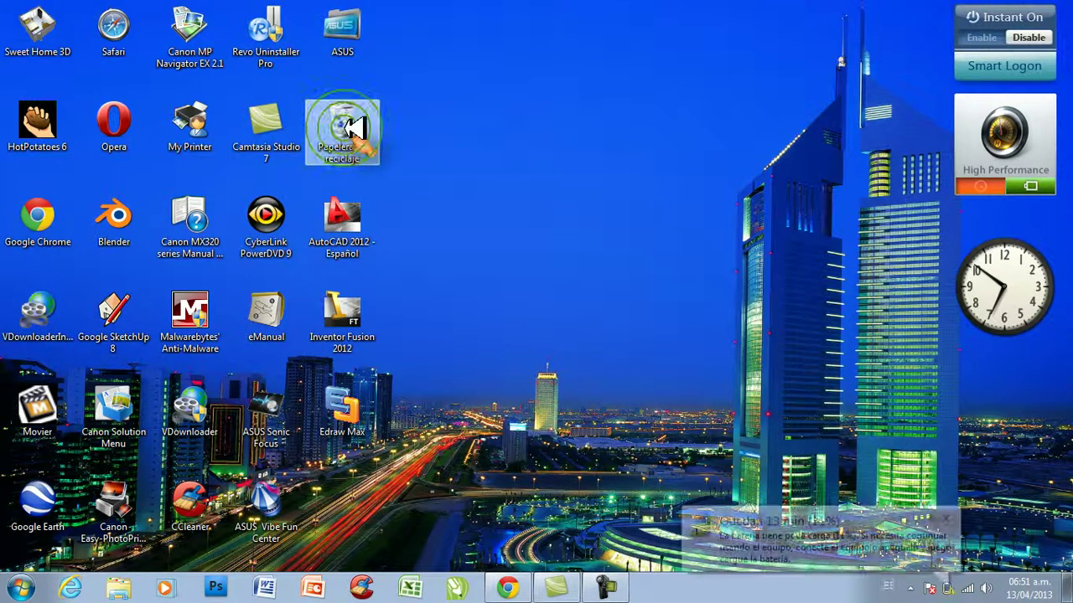
{"action": "left_click", "coordinate": [457, 206]}
{"action": "left_click", "coordinate": [342, 503]}
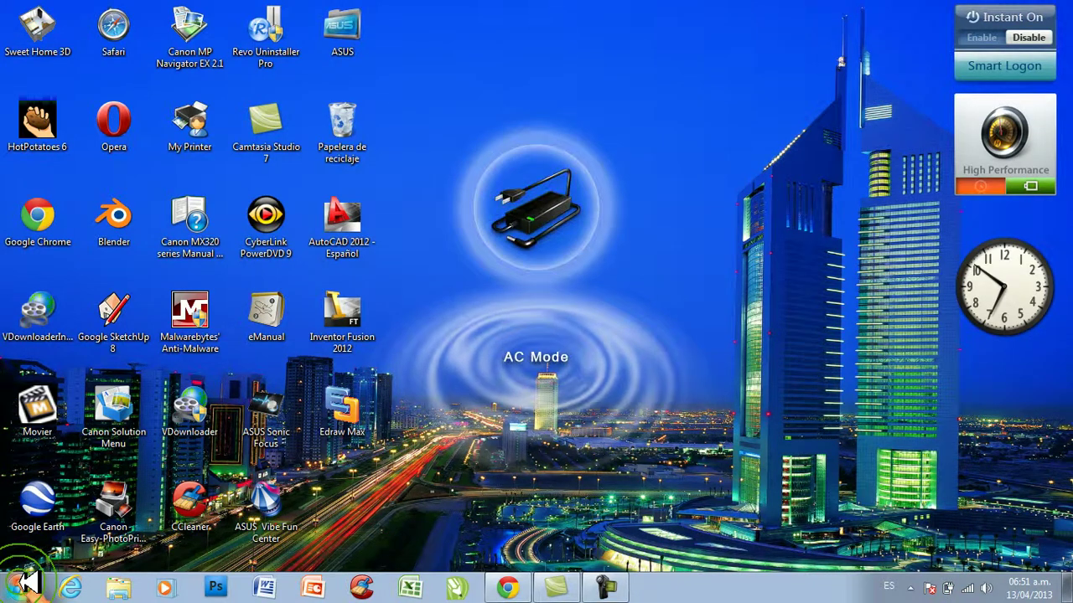
Open the database Proyecto Empresarial XXX from the ACCESS folder on drive DATA (D:).
{"action": "left_click", "coordinate": [27, 587]}
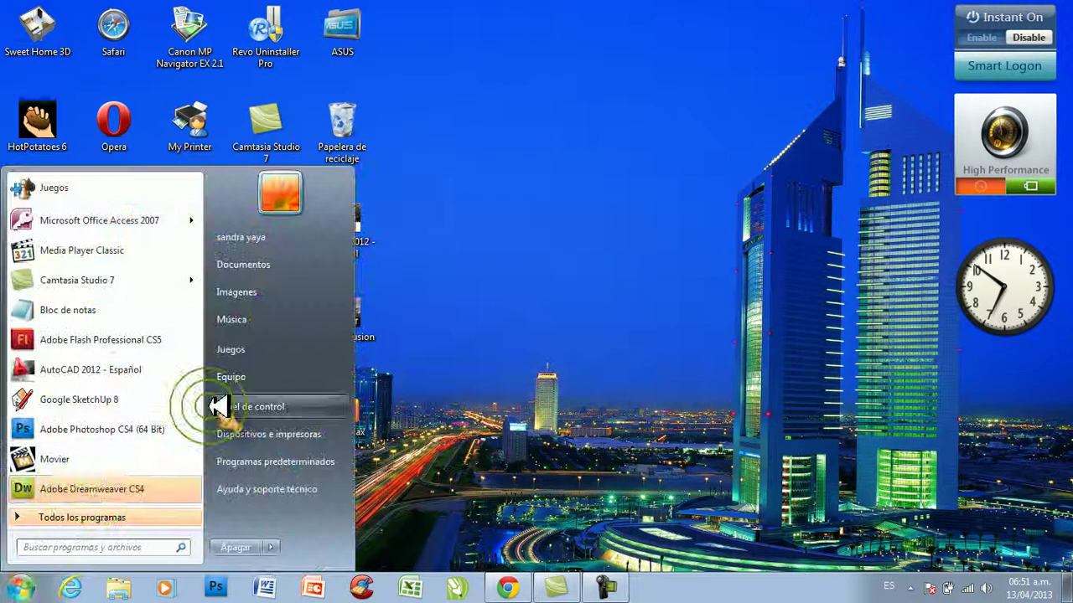
{"action": "left_click", "coordinate": [239, 376]}
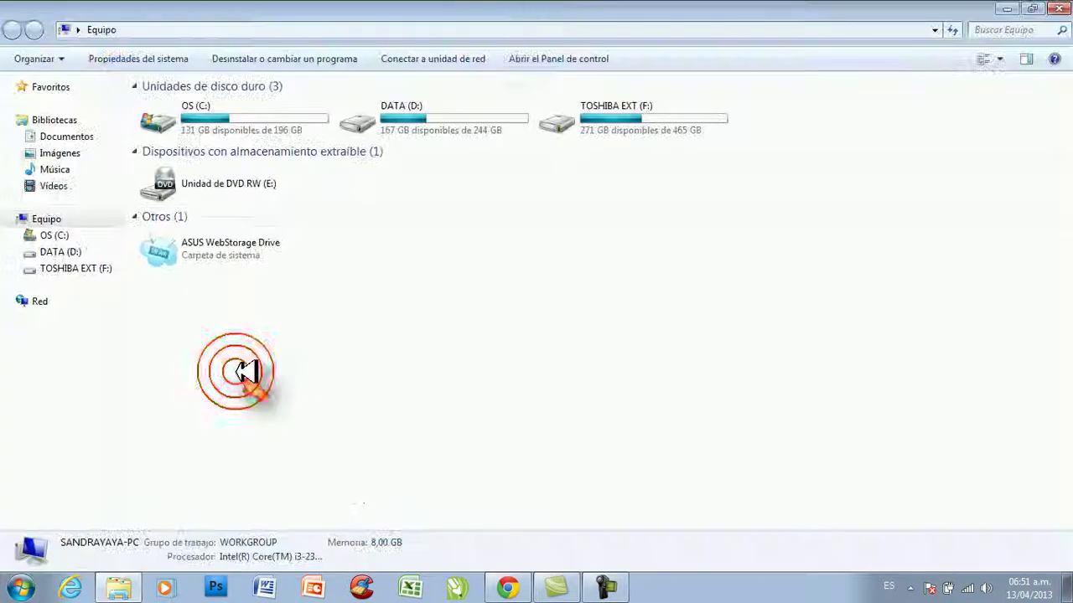
{"action": "double_click", "coordinate": [417, 119]}
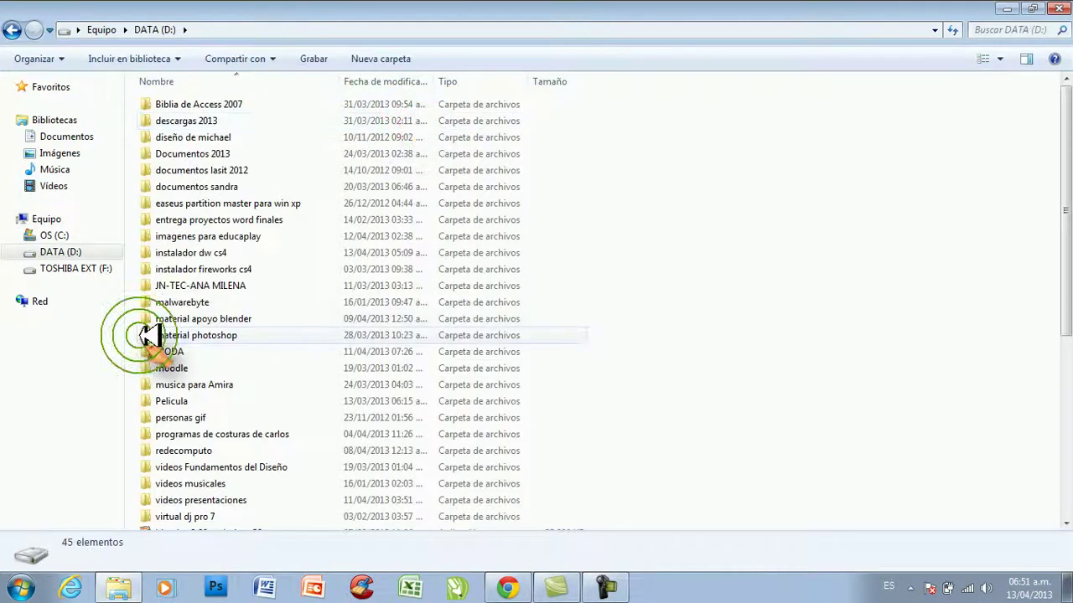
{"action": "left_click", "coordinate": [180, 287]}
{"action": "double_click", "coordinate": [180, 287]}
{"action": "left_click", "coordinate": [159, 106]}
{"action": "double_click", "coordinate": [159, 105]}
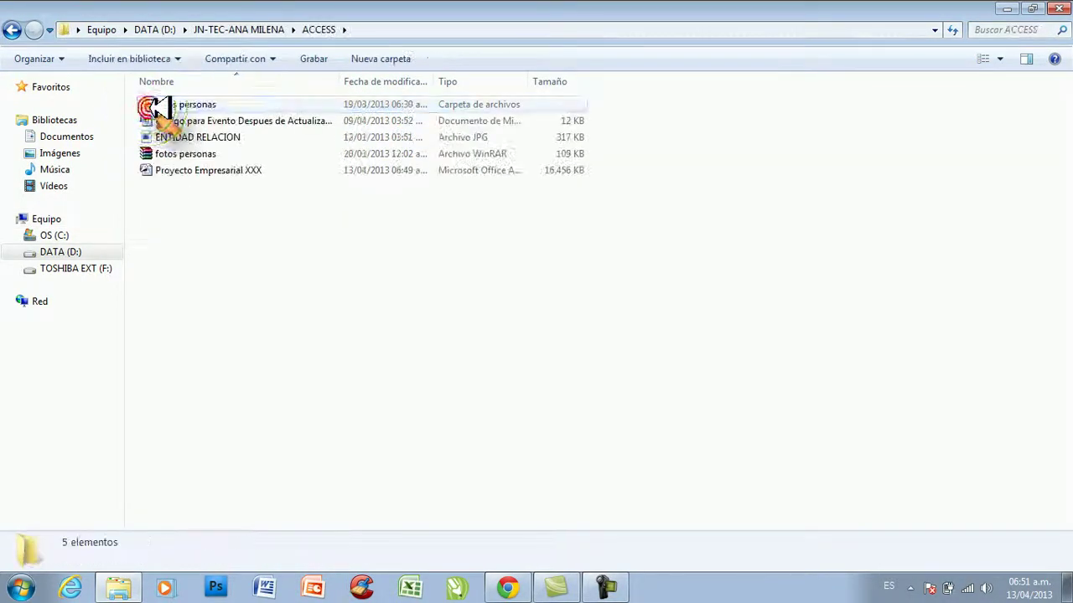
{"action": "left_click", "coordinate": [209, 171]}
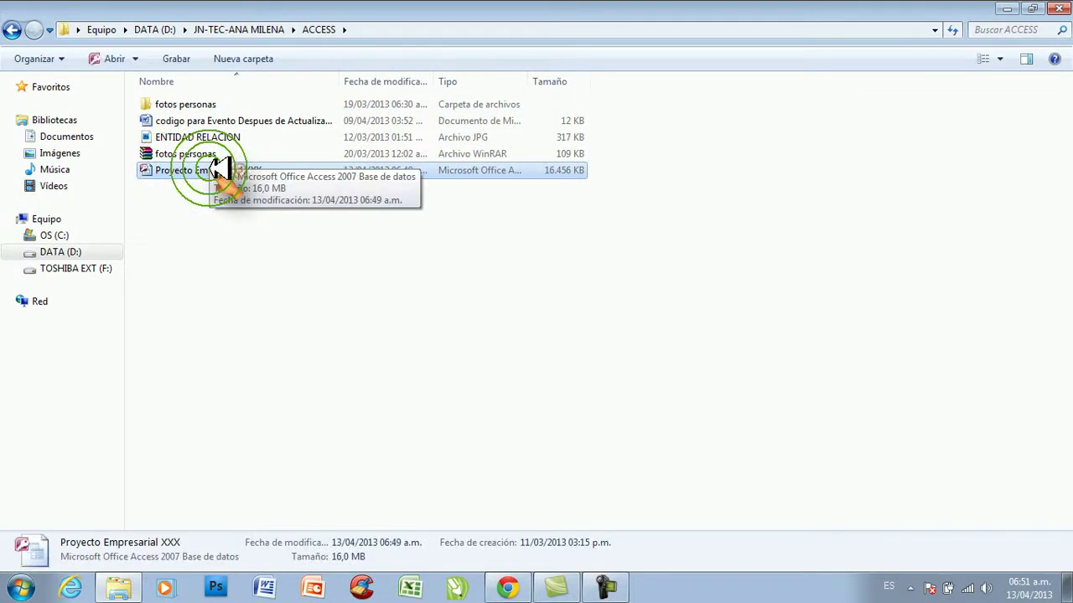
{"action": "double_click", "coordinate": [216, 167]}
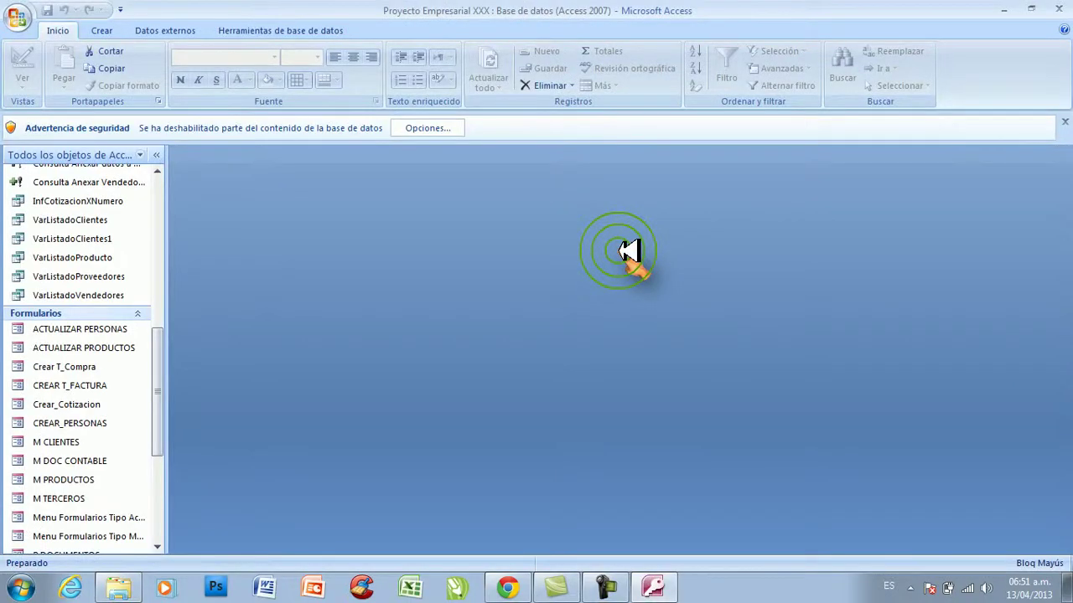
Enable the blocked content of the database for this session.
{"action": "left_click", "coordinate": [435, 128]}
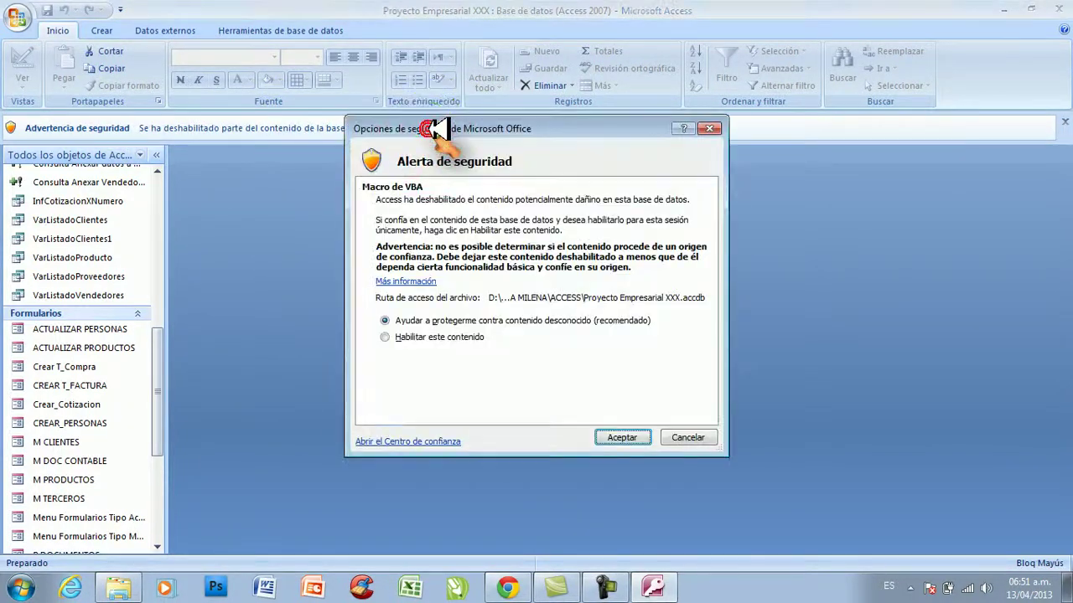
{"action": "left_click", "coordinate": [430, 336]}
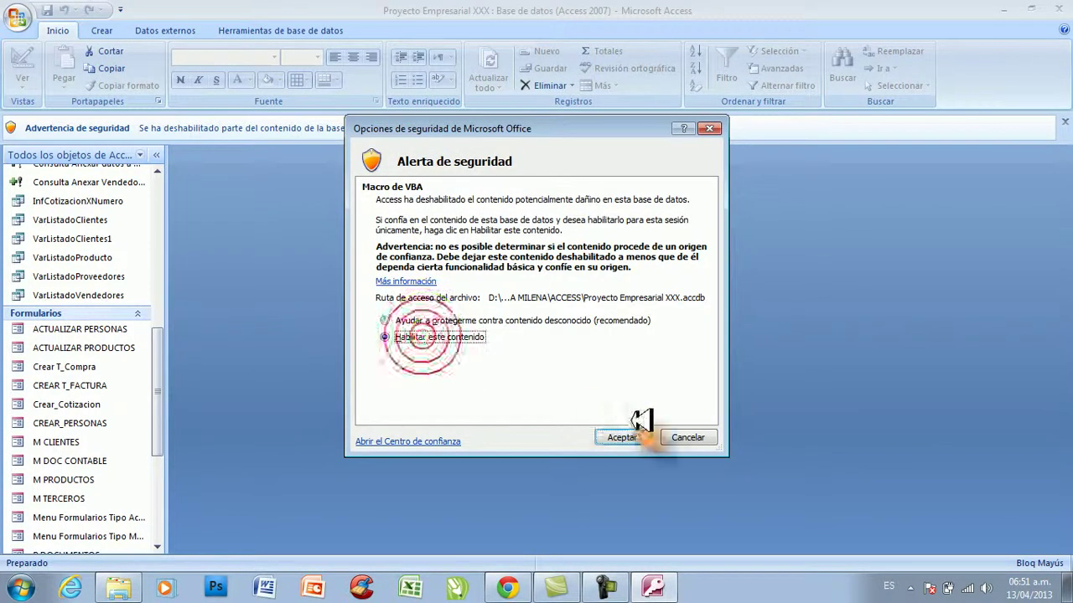
{"action": "left_click", "coordinate": [640, 439]}
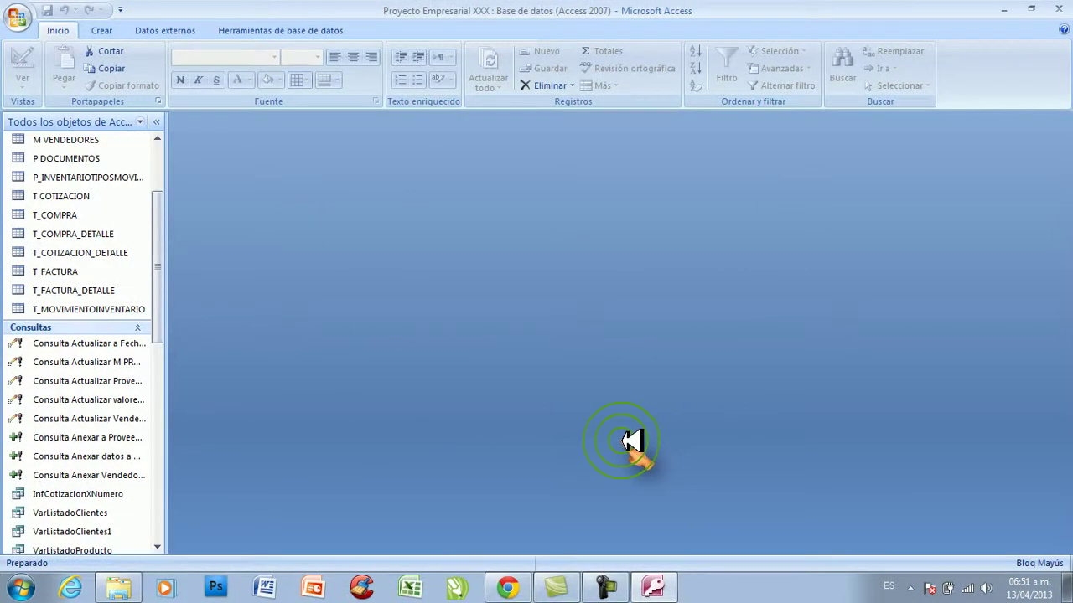
Create a blank report in Design view, about 21 cm wide, with the grouping and sorting pane hidden.
{"action": "left_click", "coordinate": [109, 29]}
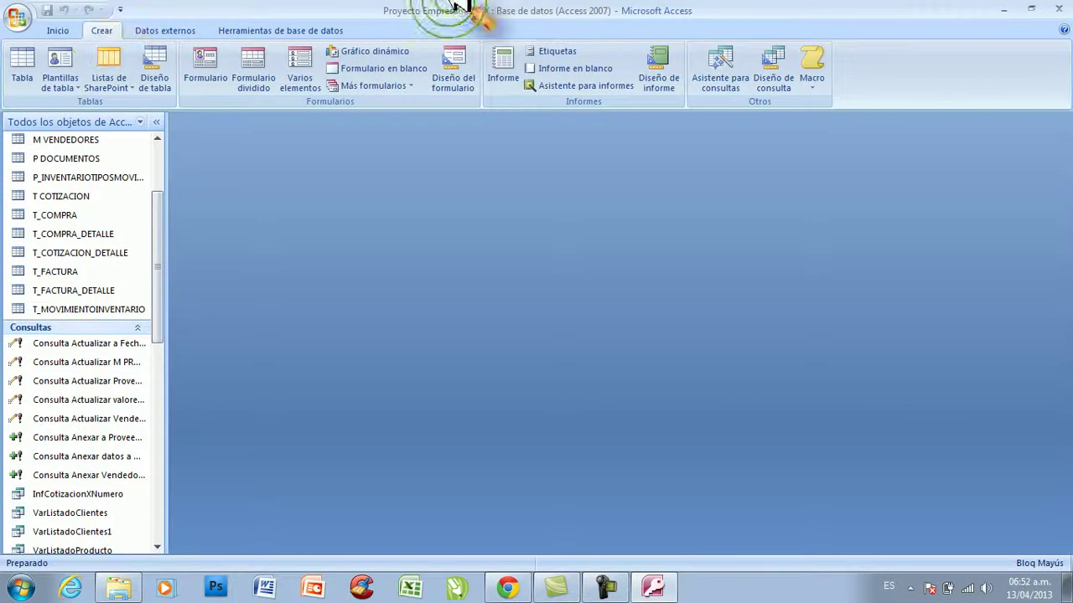
{"action": "left_click", "coordinate": [674, 77]}
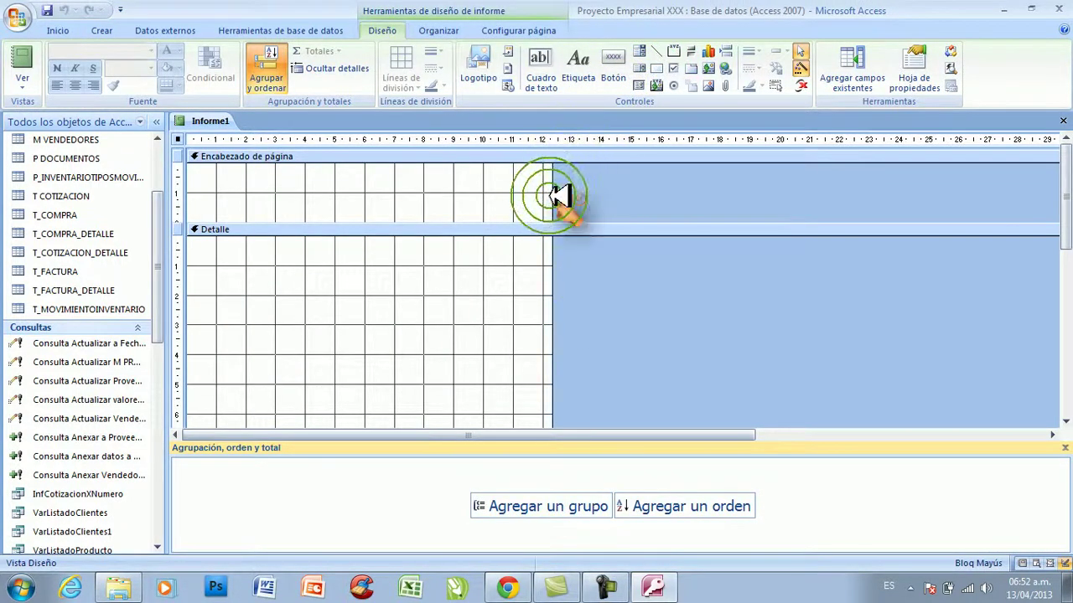
{"action": "left_click_drag", "start_coordinate": [572, 197], "coordinate": [822, 210]}
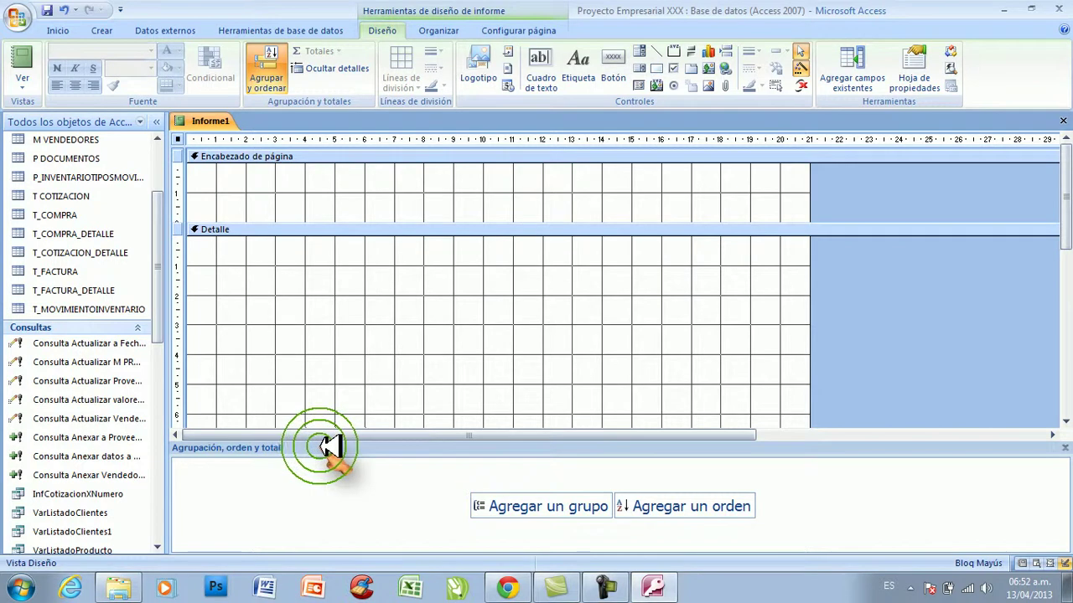
{"action": "left_click", "coordinate": [276, 74]}
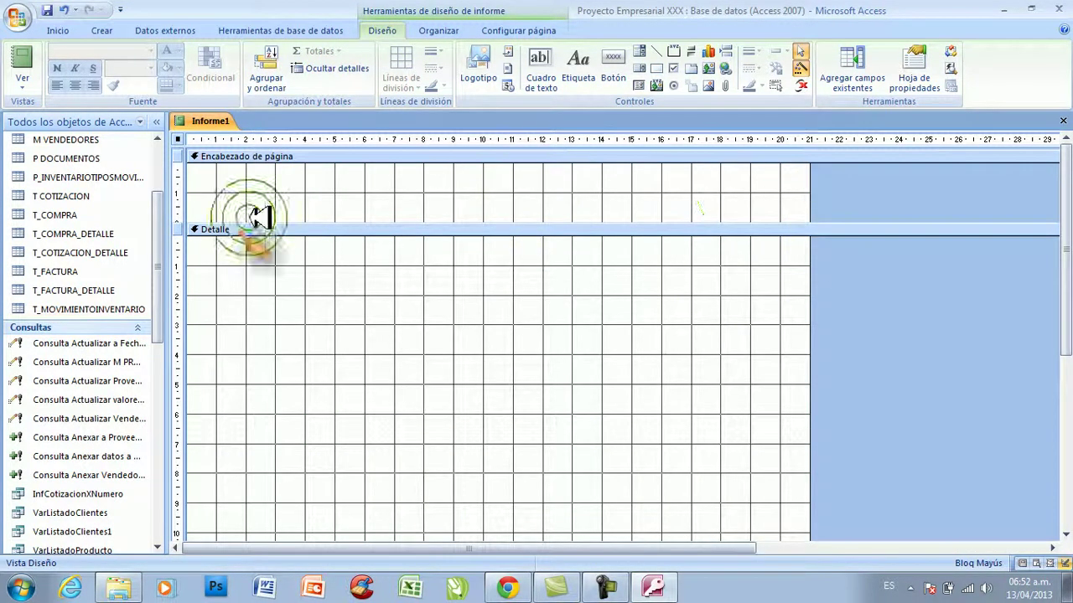
Insert the LogoEsfera image as the report's logo, from the año 2012 > mes 01 folder on drive D.
{"action": "left_click", "coordinate": [484, 70]}
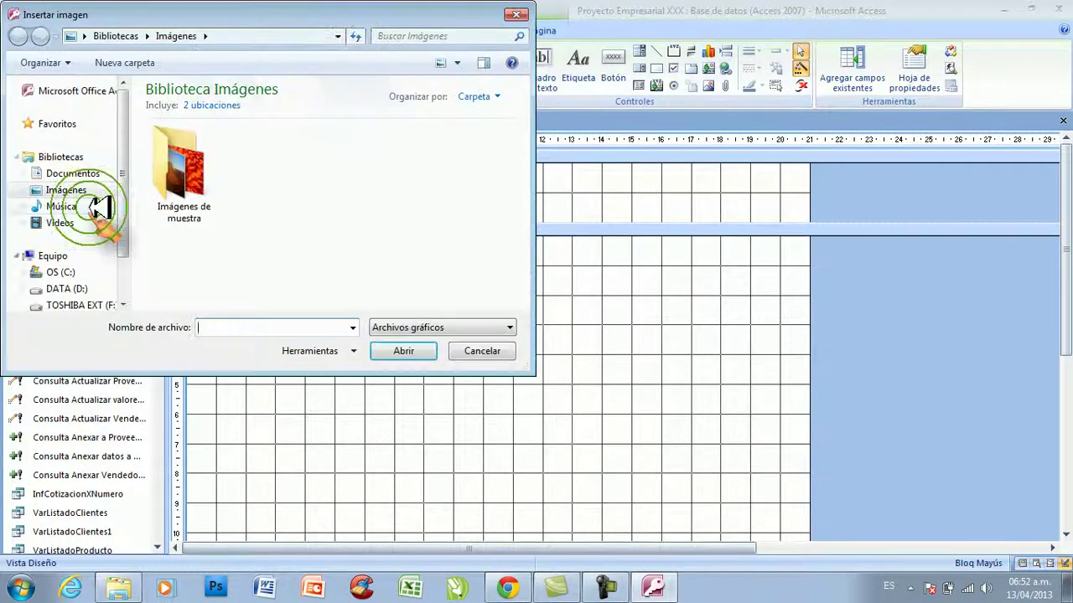
{"action": "left_click", "coordinate": [79, 289]}
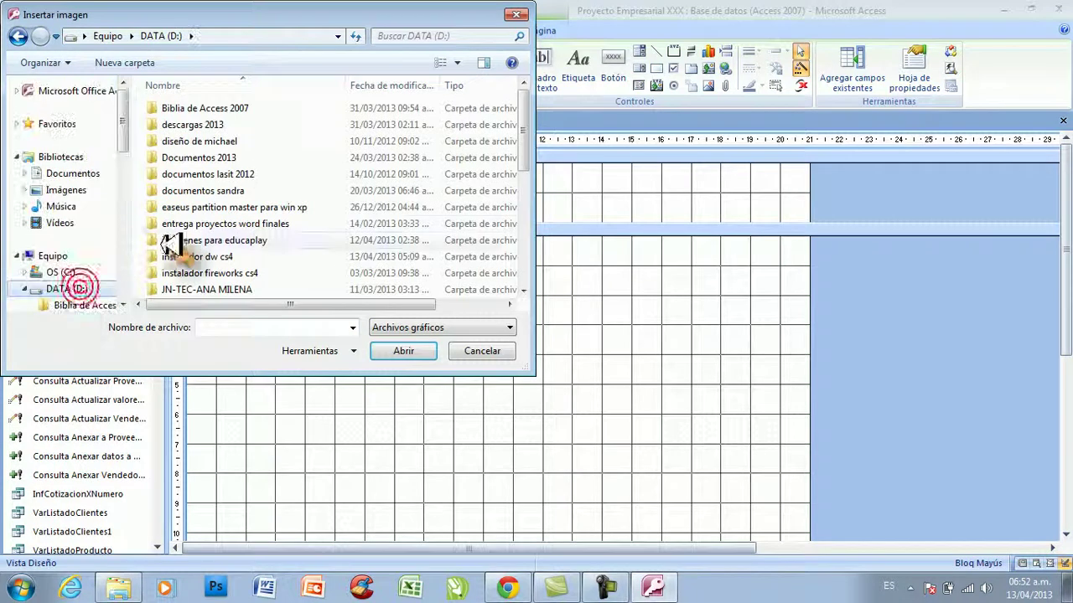
{"action": "left_click", "coordinate": [228, 192]}
{"action": "double_click", "coordinate": [228, 192]}
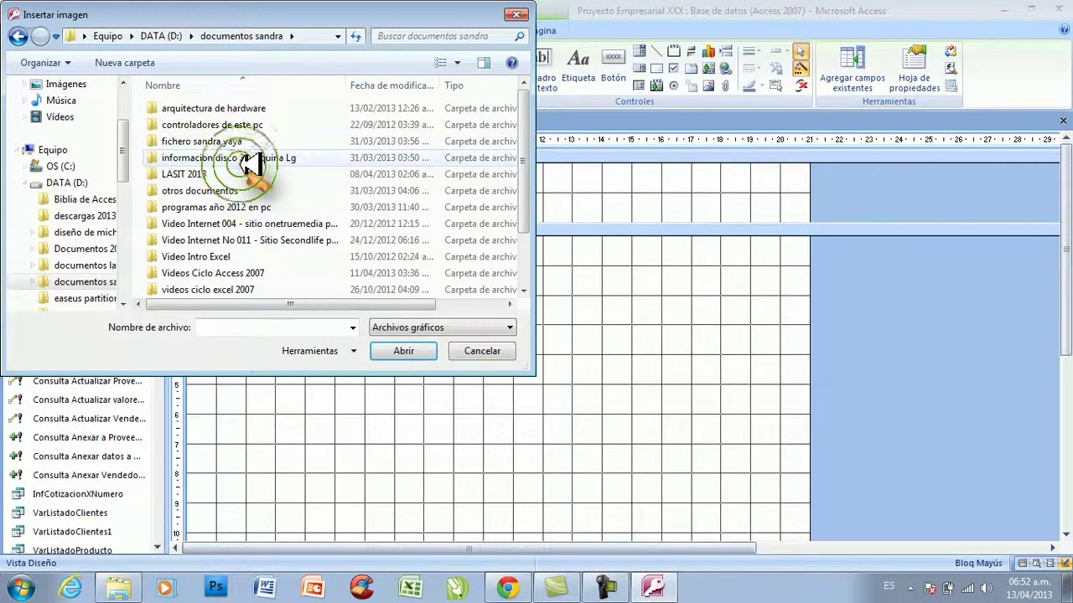
{"action": "double_click", "coordinate": [241, 158]}
{"action": "double_click", "coordinate": [179, 108]}
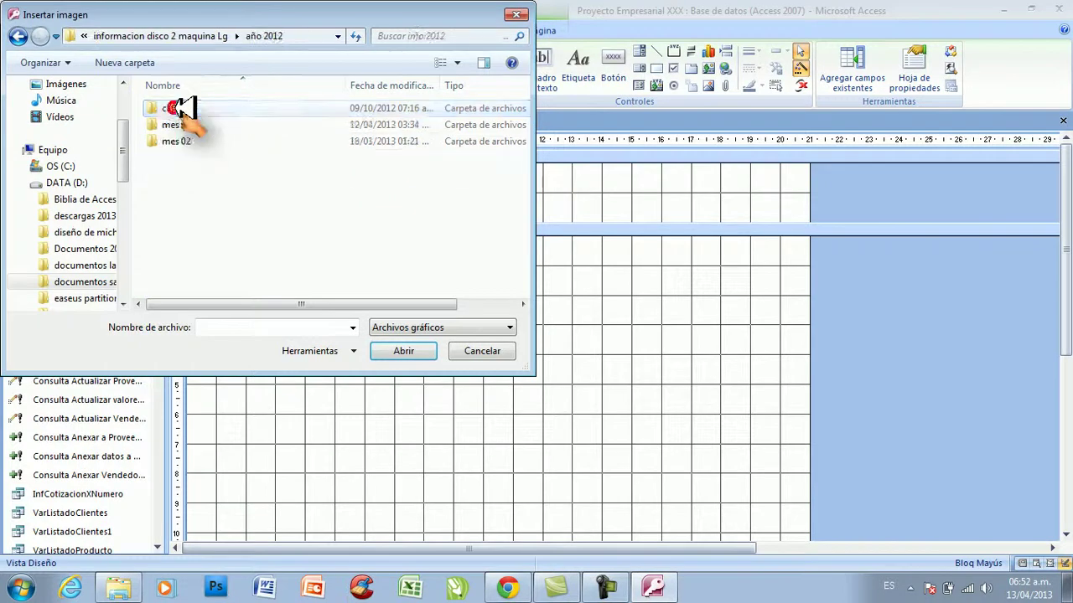
{"action": "double_click", "coordinate": [184, 125]}
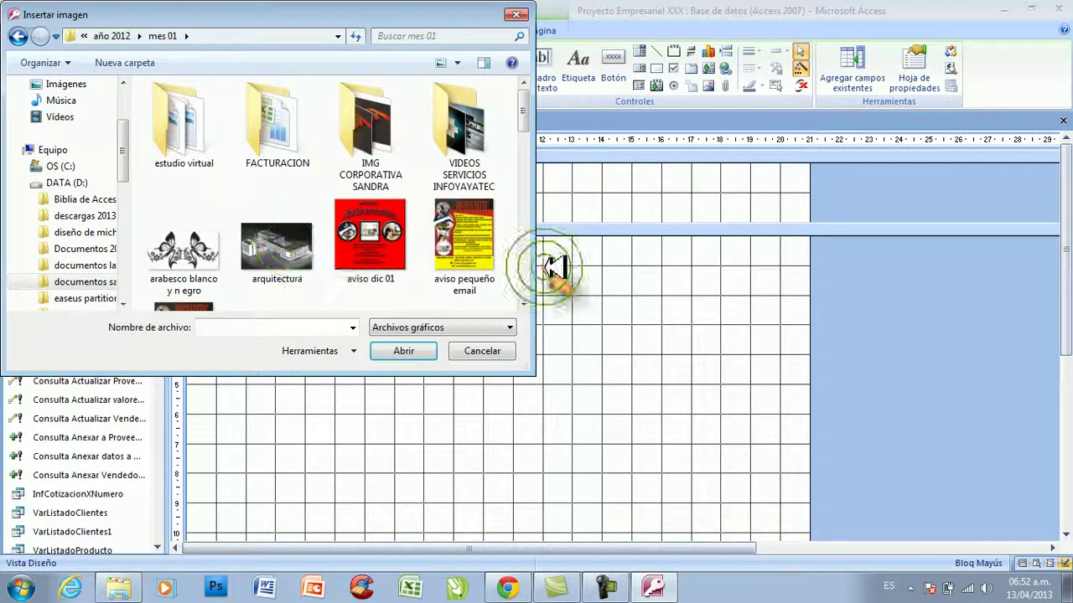
{"action": "left_click_drag", "start_coordinate": [522, 303], "coordinate": [513, 281]}
{"action": "left_click", "coordinate": [183, 159]}
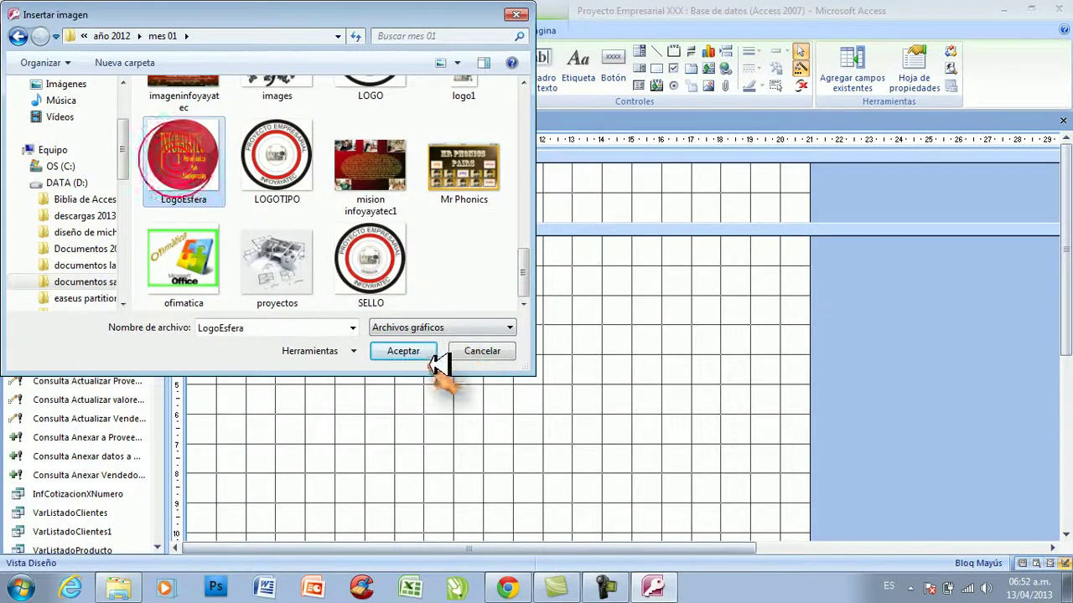
{"action": "left_click", "coordinate": [400, 351]}
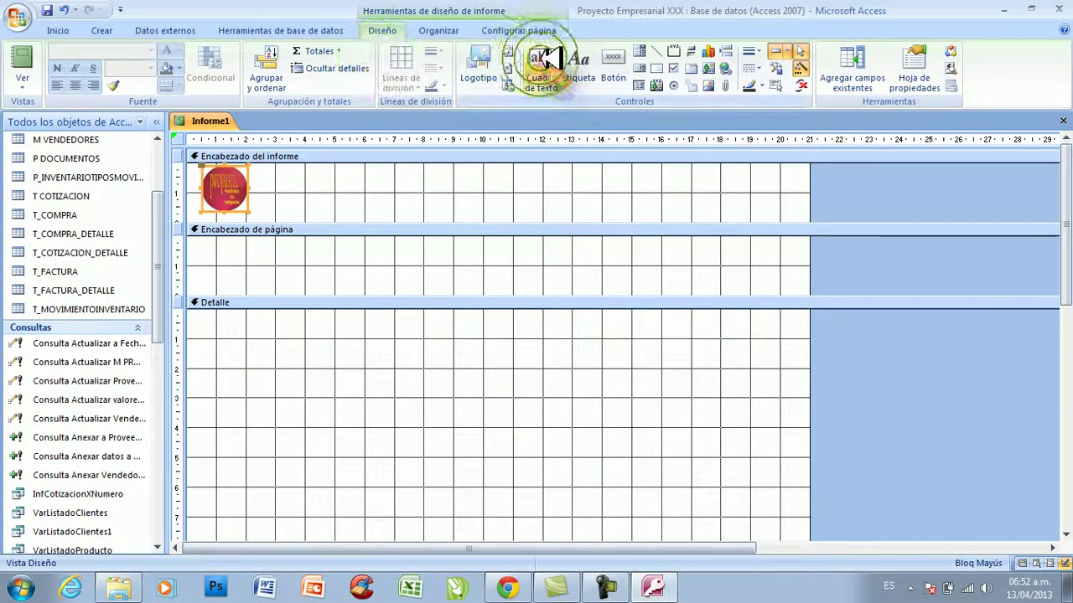
Add the title "INFORME FACTURAS" beside the logo in the report header.
{"action": "left_click", "coordinate": [513, 52]}
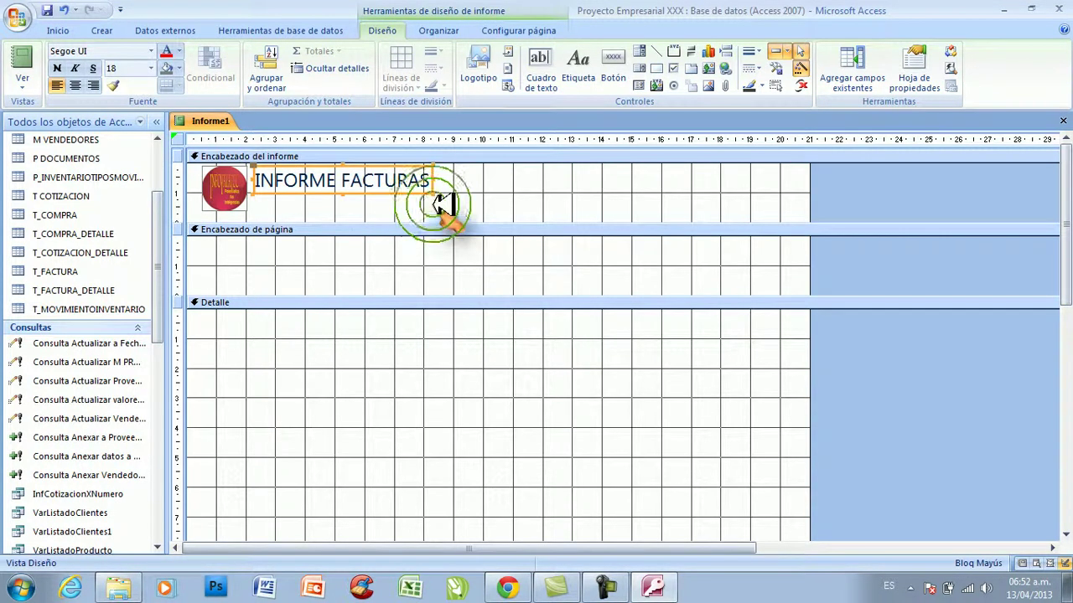
{"action": "left_click", "coordinate": [250, 190]}
{"action": "left_click", "coordinate": [318, 180]}
Move the logo and the title together from the report header into the page header by cutting and pasting.
{"action": "left_click", "coordinate": [225, 191]}
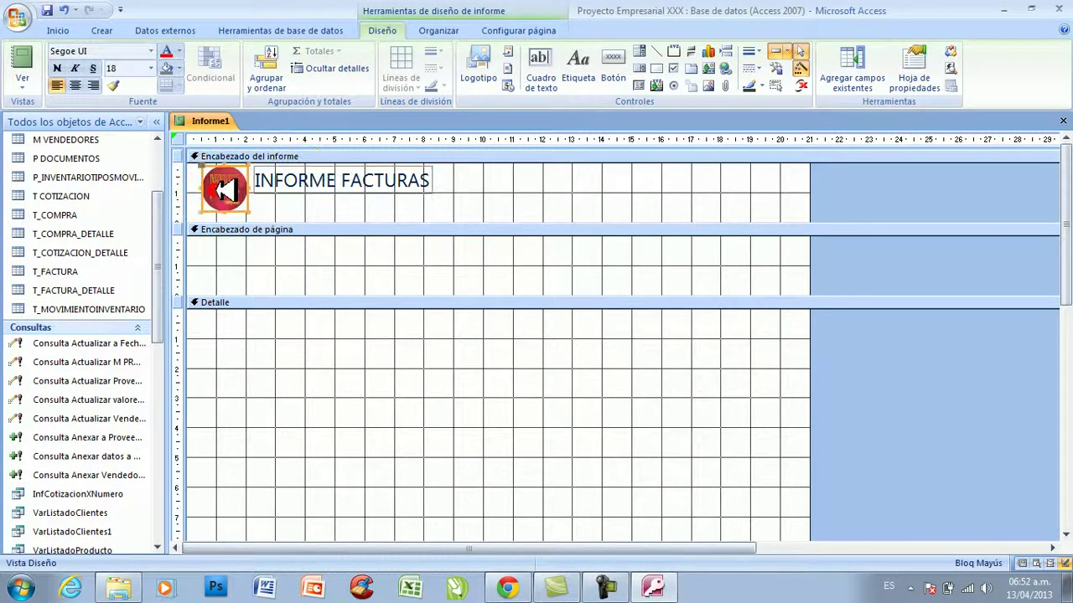
{"action": "left_click", "coordinate": [349, 183], "text": "shift"}
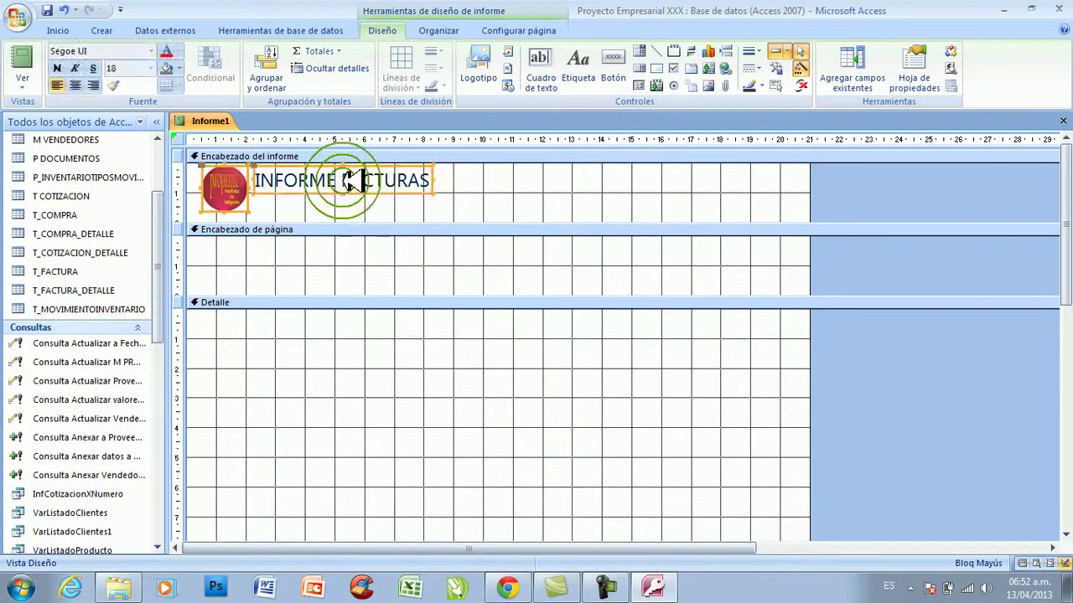
{"action": "left_click", "coordinate": [59, 30]}
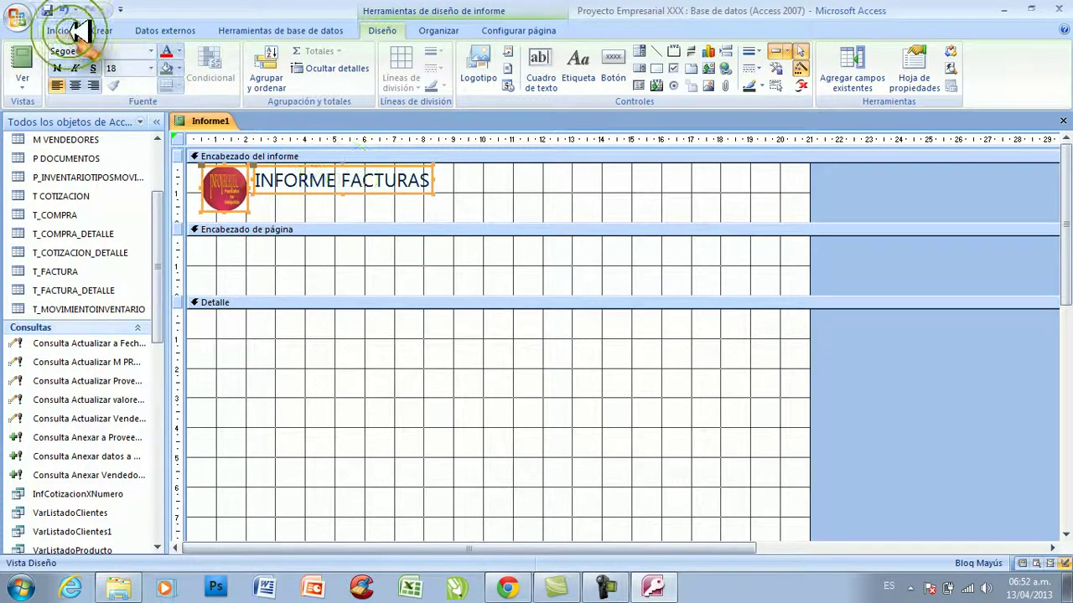
{"action": "left_click", "coordinate": [115, 53]}
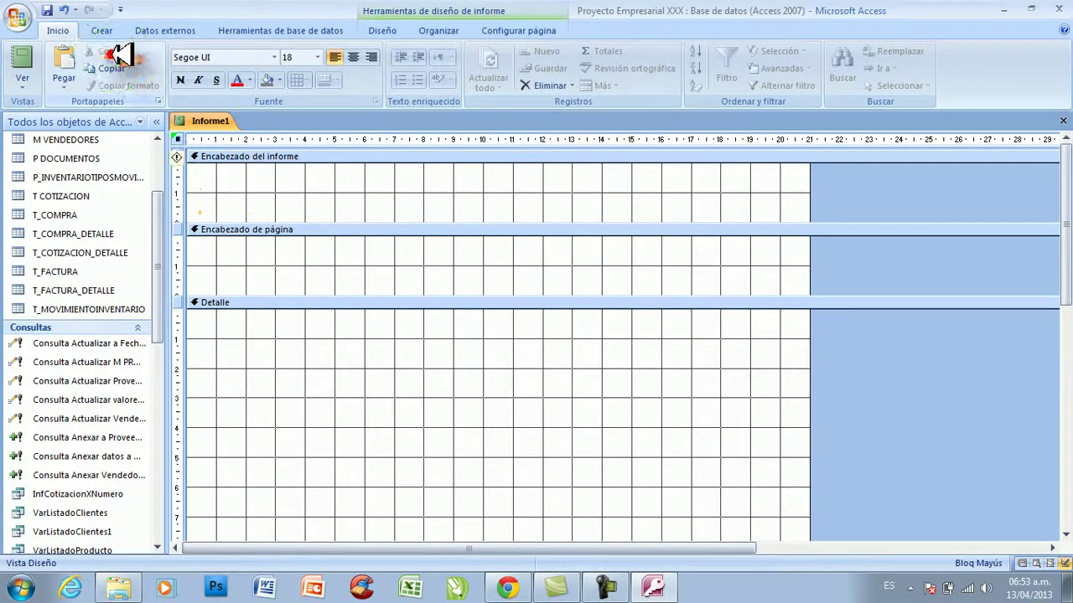
{"action": "left_click", "coordinate": [257, 272]}
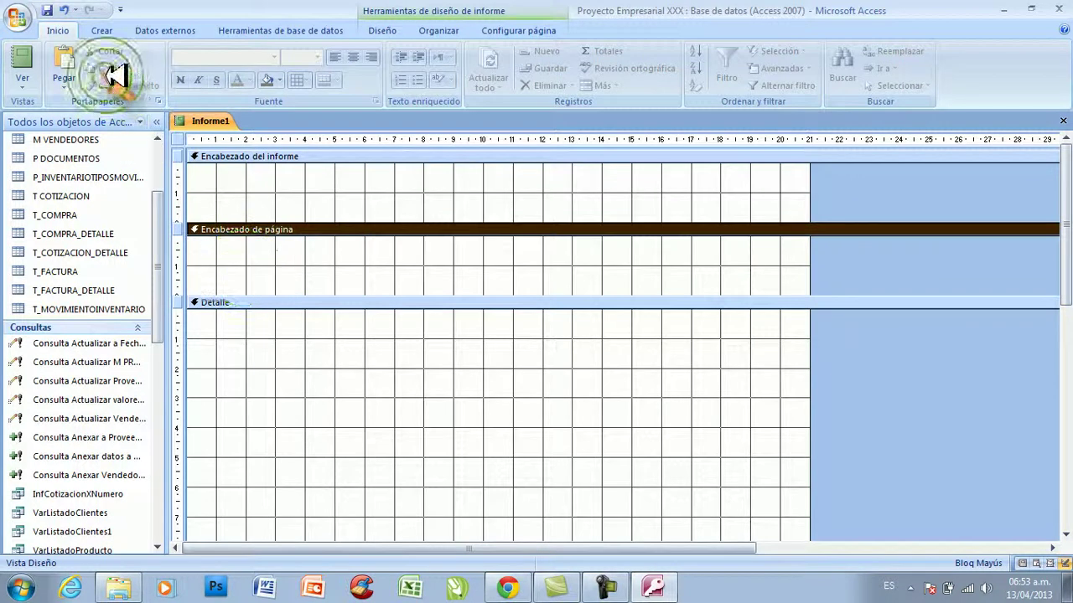
{"action": "left_click", "coordinate": [67, 61]}
Remove the empty report header and footer sections from the report design.
{"action": "left_click", "coordinate": [390, 206]}
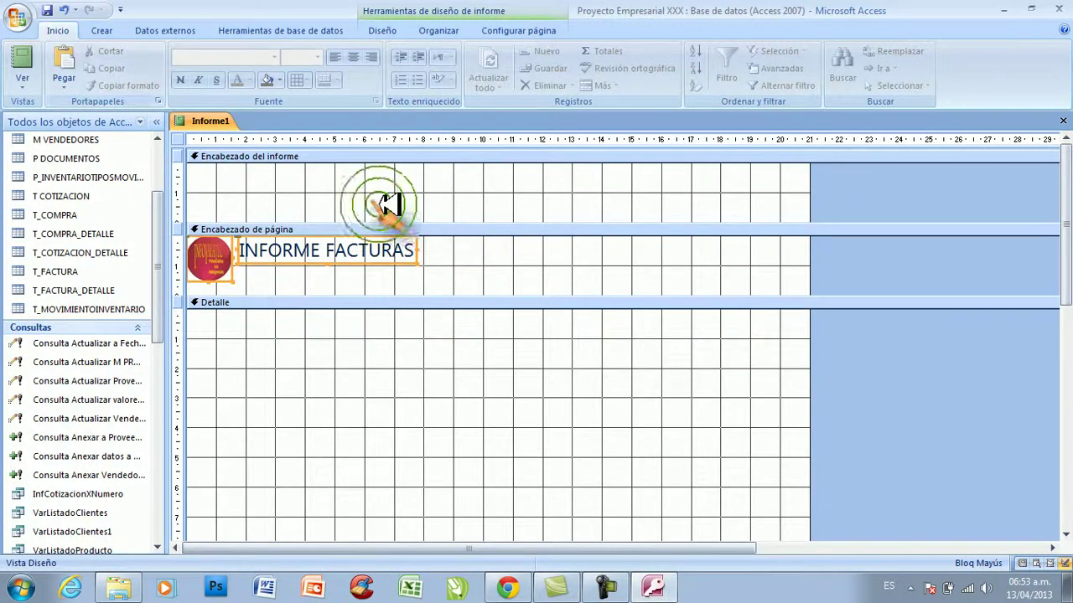
{"action": "left_click", "coordinate": [366, 197]}
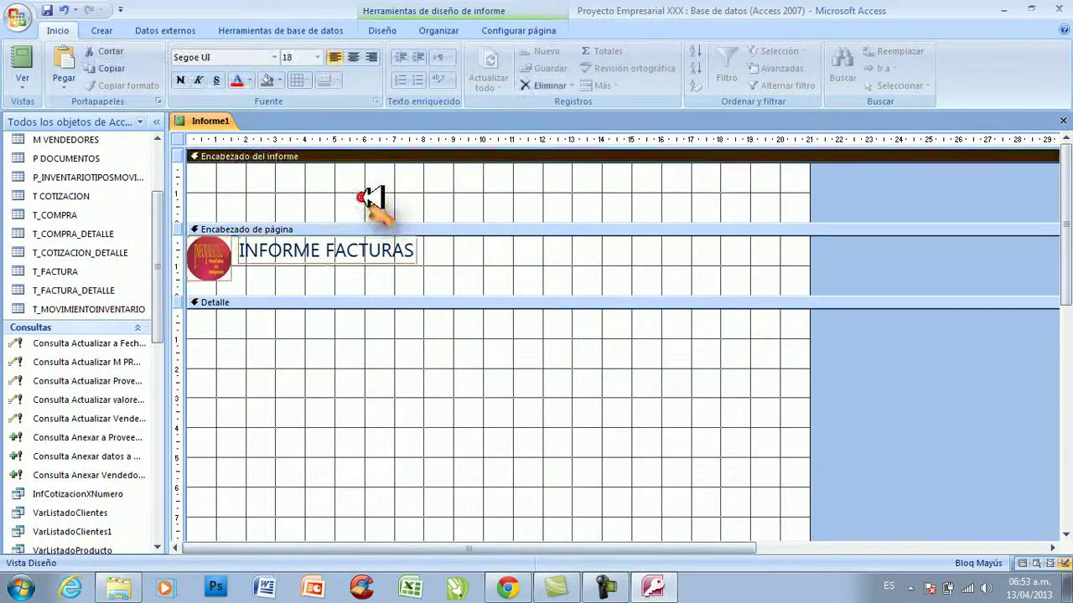
{"action": "right_click", "coordinate": [201, 156]}
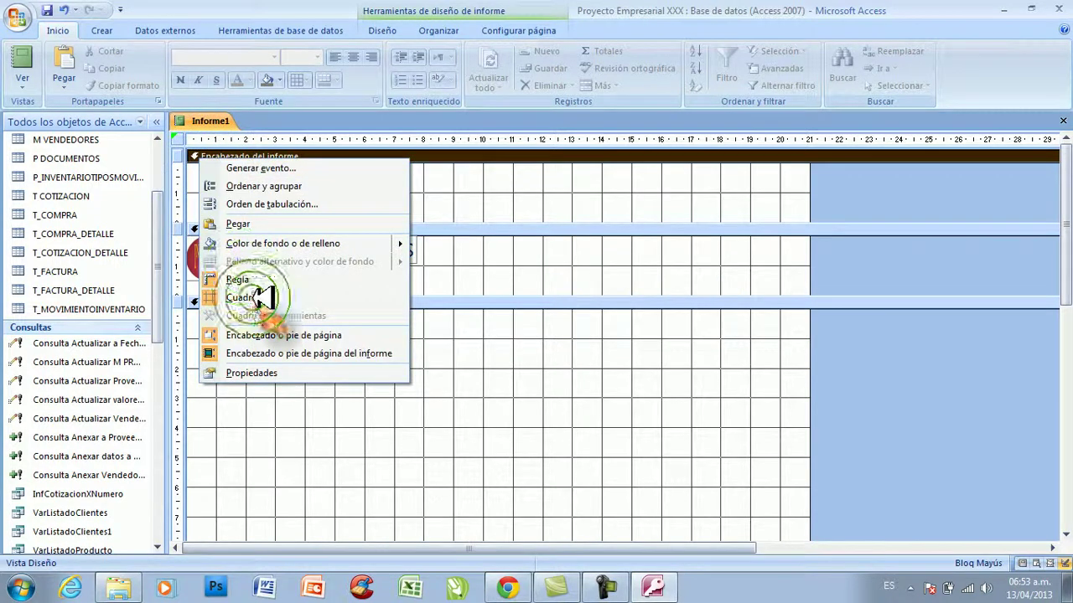
{"action": "left_click", "coordinate": [255, 352]}
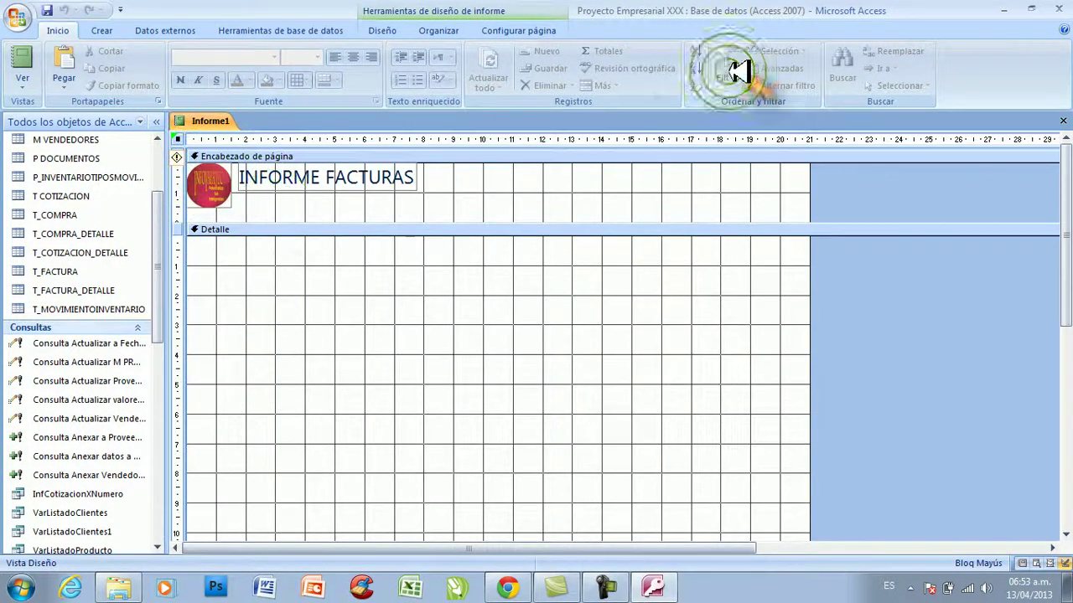
Set the report's record source to the T_FACTURA table in its properties.
{"action": "left_click", "coordinate": [382, 30]}
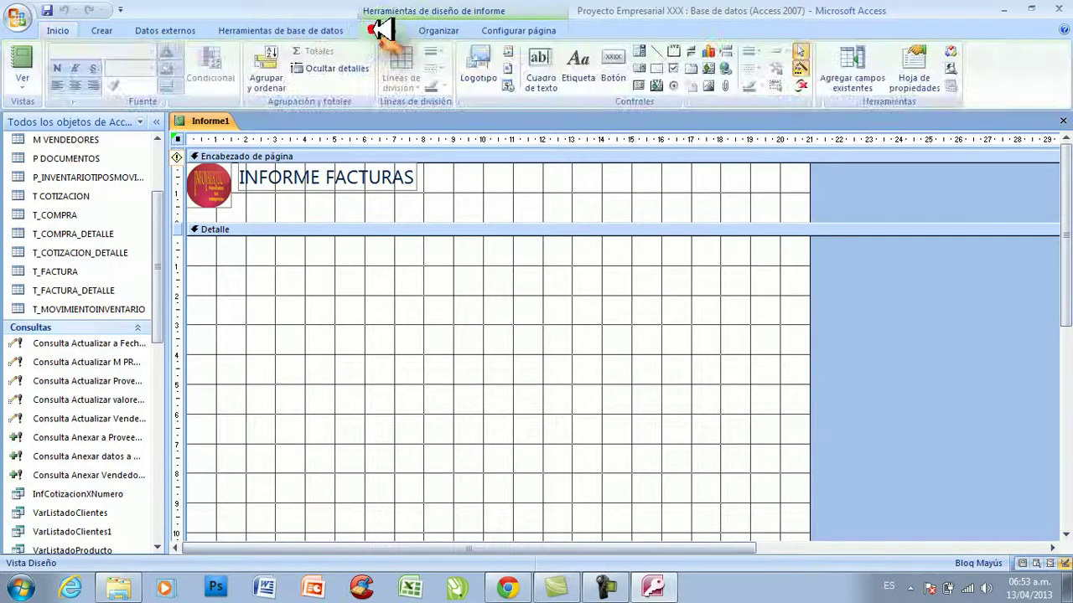
{"action": "left_click", "coordinate": [926, 71]}
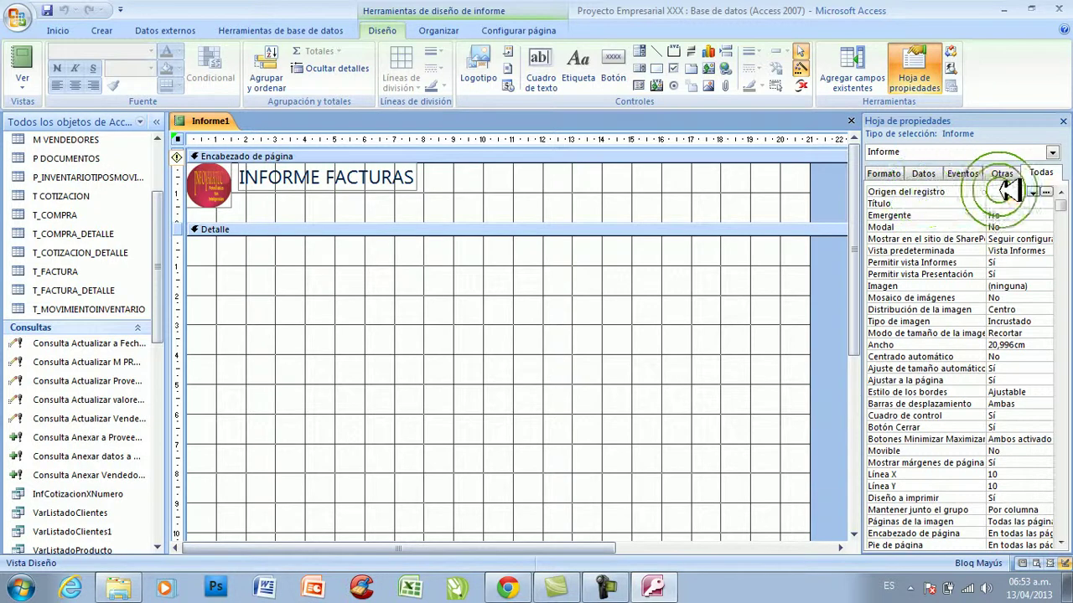
{"action": "left_click", "coordinate": [1033, 192]}
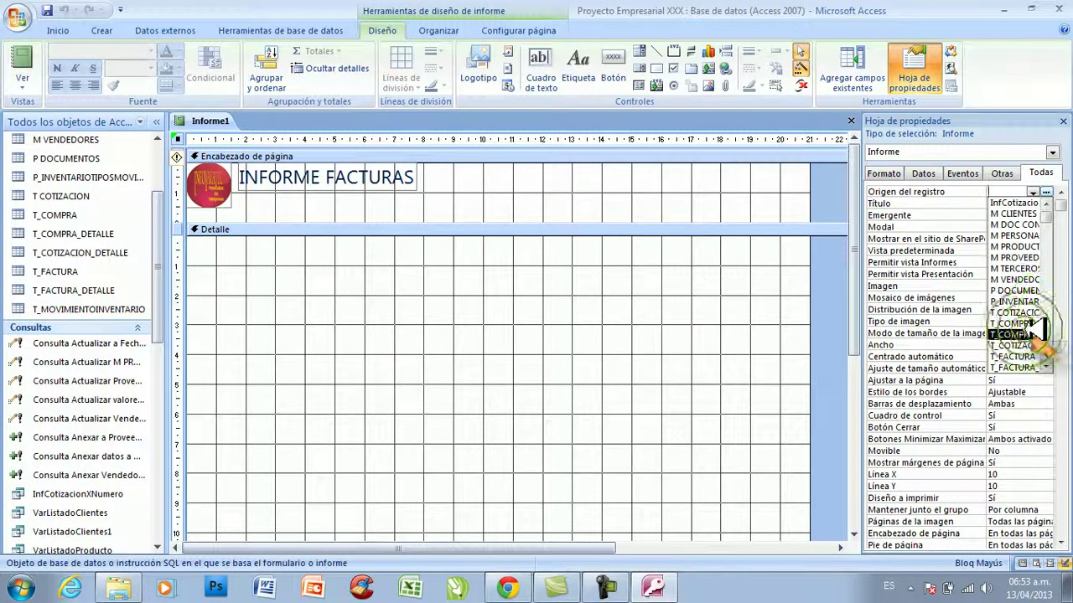
{"action": "left_click", "coordinate": [1014, 357]}
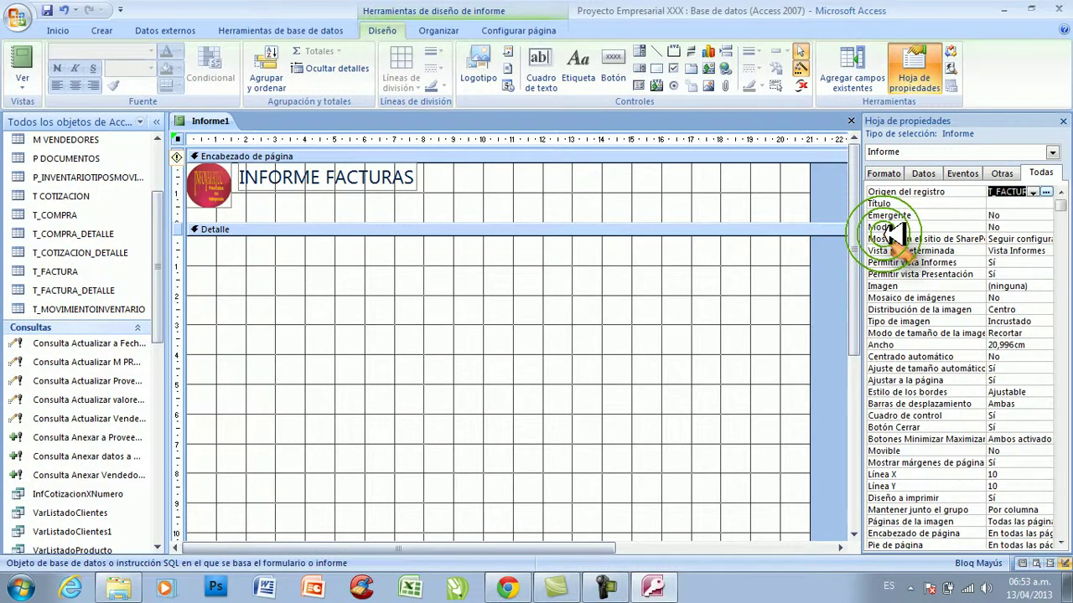
{"action": "left_click", "coordinate": [913, 68]}
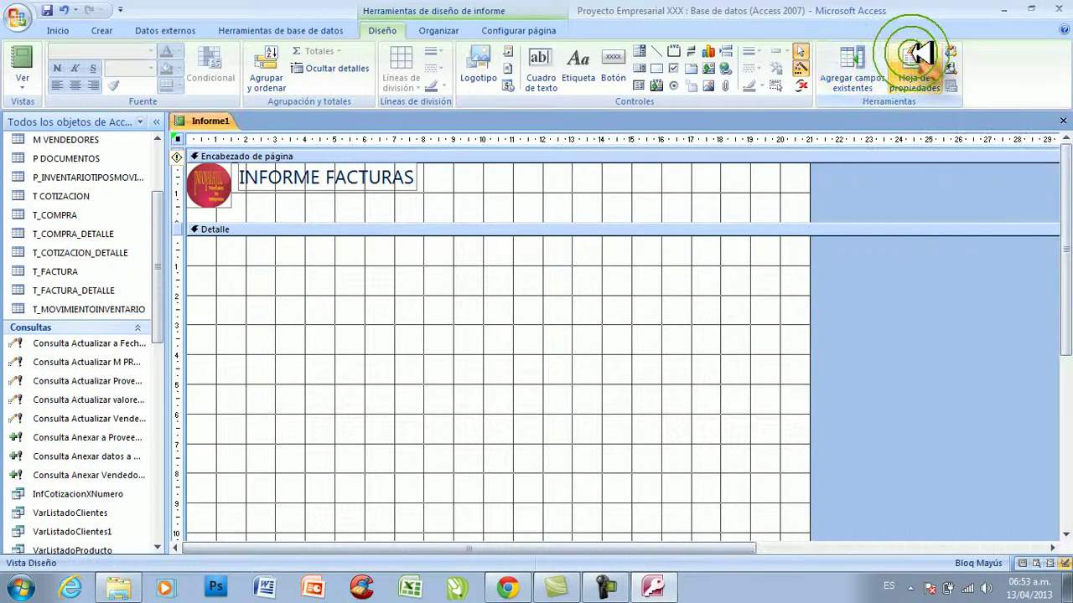
Resize the INFORME FACTURAS title label so it spans from about 3 cm to 20 cm on the ruler.
{"action": "left_click", "coordinate": [302, 179]}
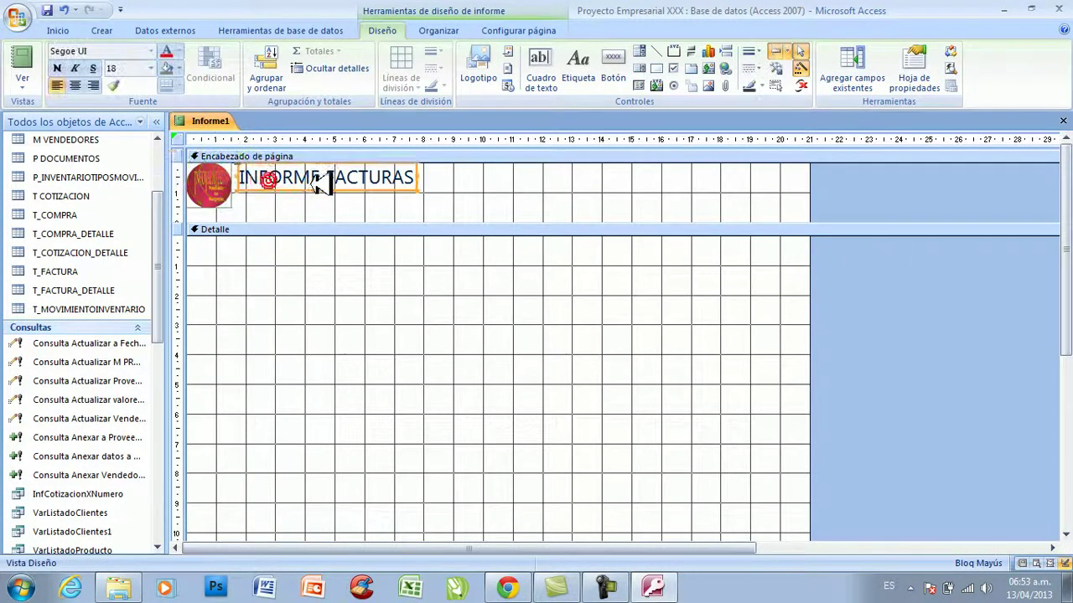
{"action": "left_click_drag", "start_coordinate": [442, 180], "coordinate": [779, 182]}
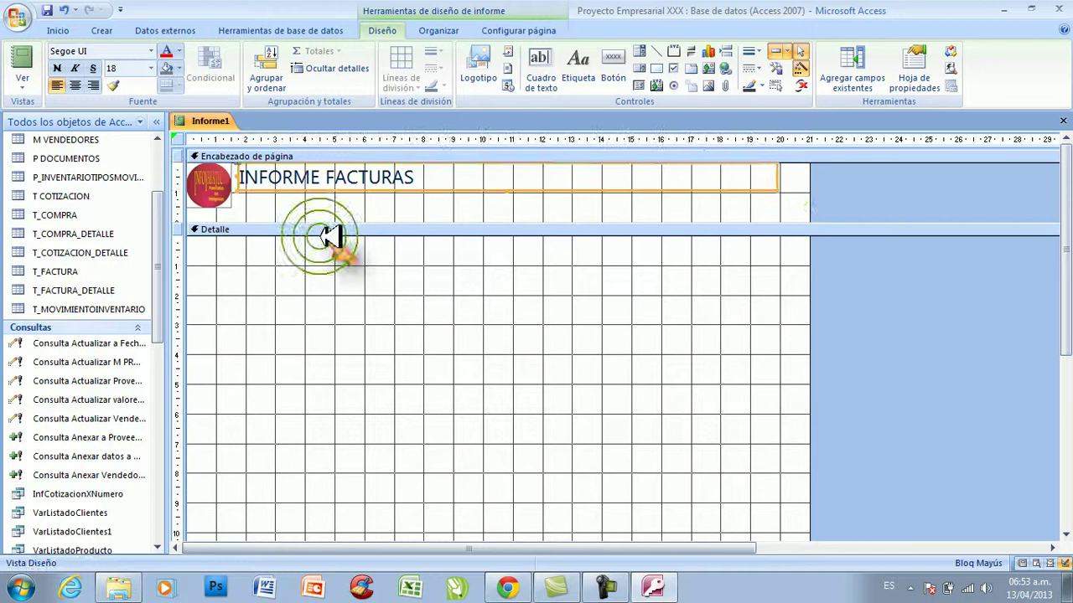
{"action": "left_click", "coordinate": [248, 177]}
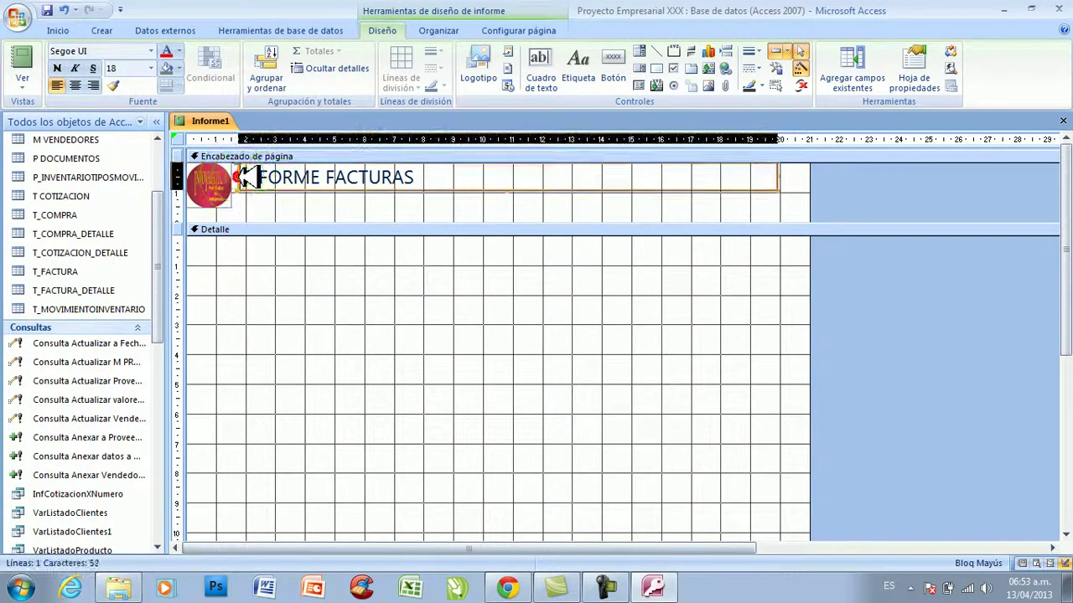
{"action": "left_click", "coordinate": [277, 178]}
{"action": "left_click", "coordinate": [409, 211]}
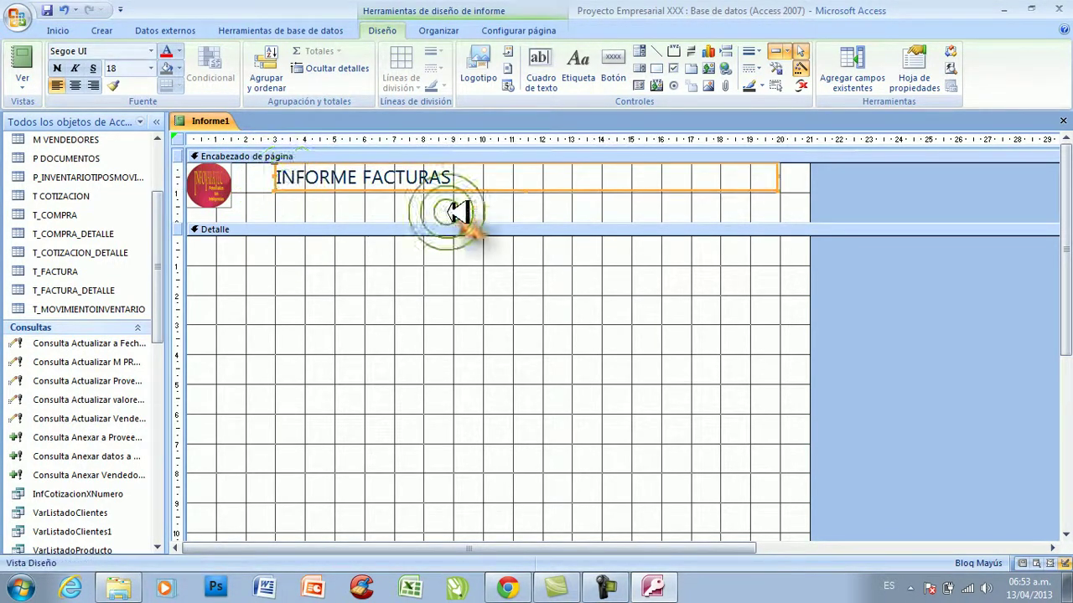
Move the title label down to about mid-height beside the logo and centre its text.
{"action": "left_click", "coordinate": [513, 201]}
{"action": "key", "text": "Down"}
{"action": "key", "text": "Down"}
{"action": "key", "text": "Down"}
{"action": "key", "text": "Down"}
{"action": "key", "text": "Down"}
{"action": "key", "text": "Down"}
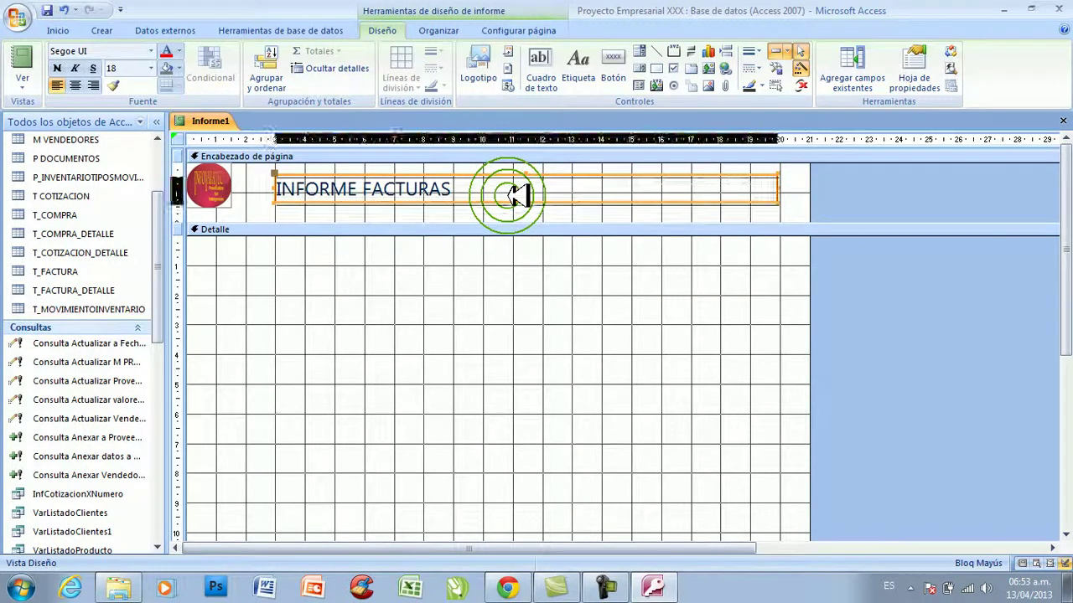
{"action": "left_click", "coordinate": [74, 86]}
Enlarge the logo to about 2.3 × 1.9 cm and shift it slightly right, closer to the title.
{"action": "left_click", "coordinate": [246, 208]}
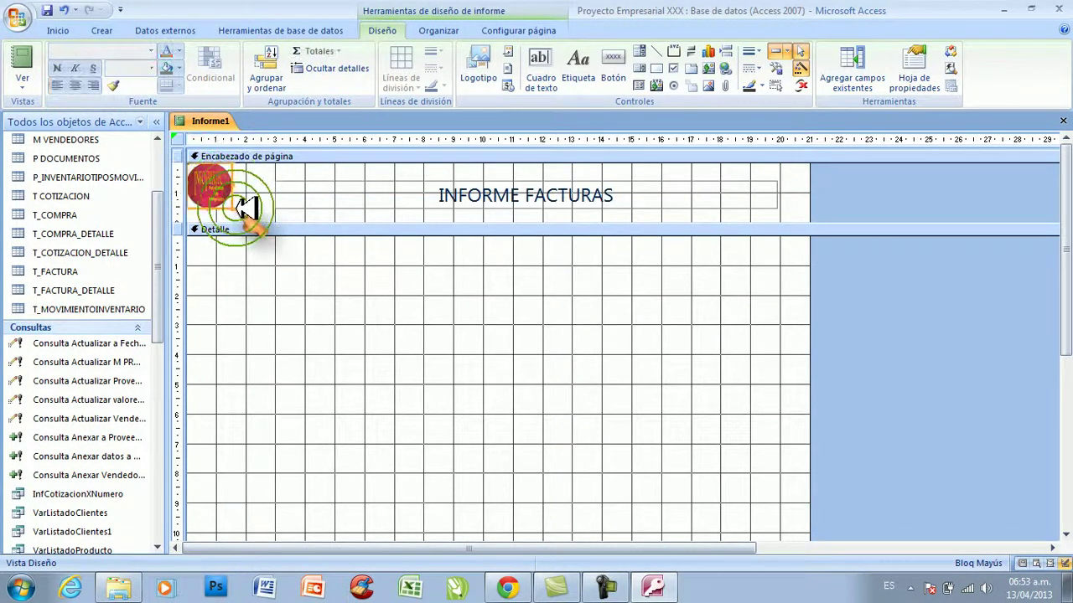
{"action": "left_click_drag", "start_coordinate": [231, 208], "coordinate": [256, 219]}
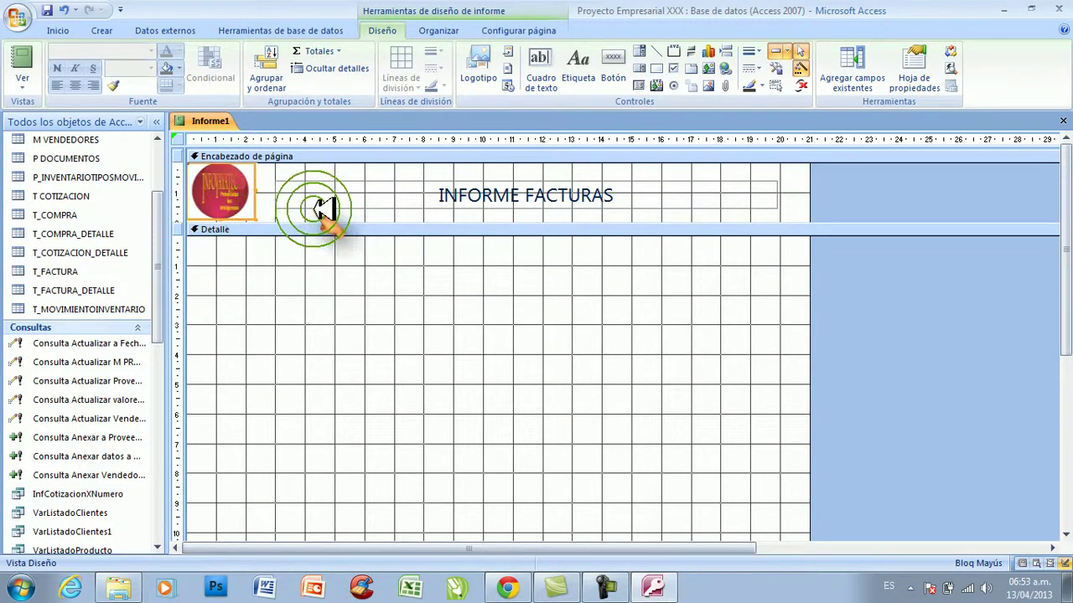
{"action": "key", "text": "Right"}
{"action": "key", "text": "Right"}
{"action": "key", "text": "Right"}
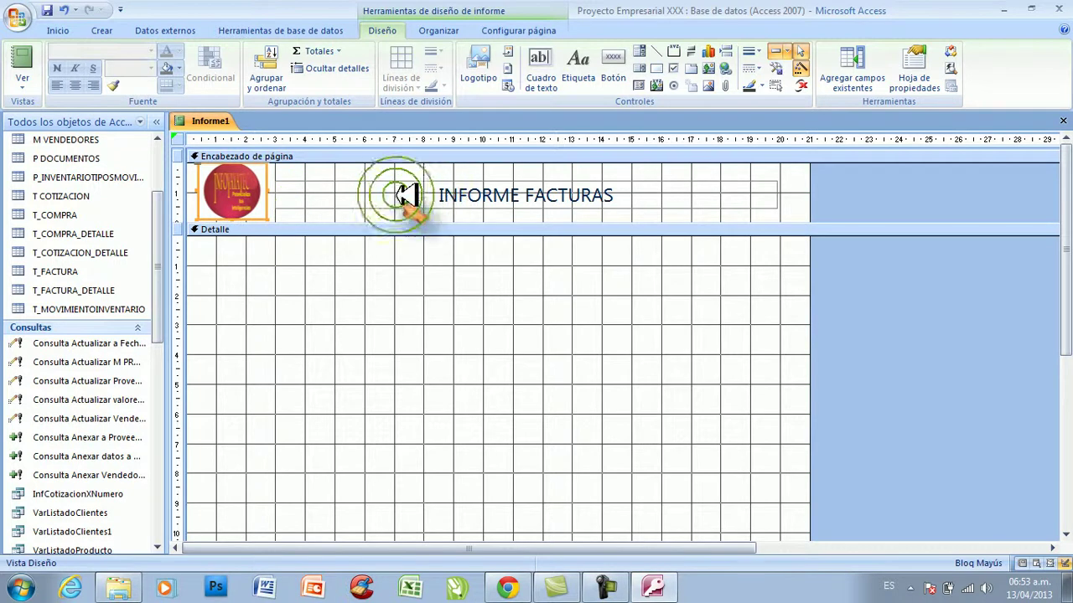
{"action": "left_click", "coordinate": [354, 192]}
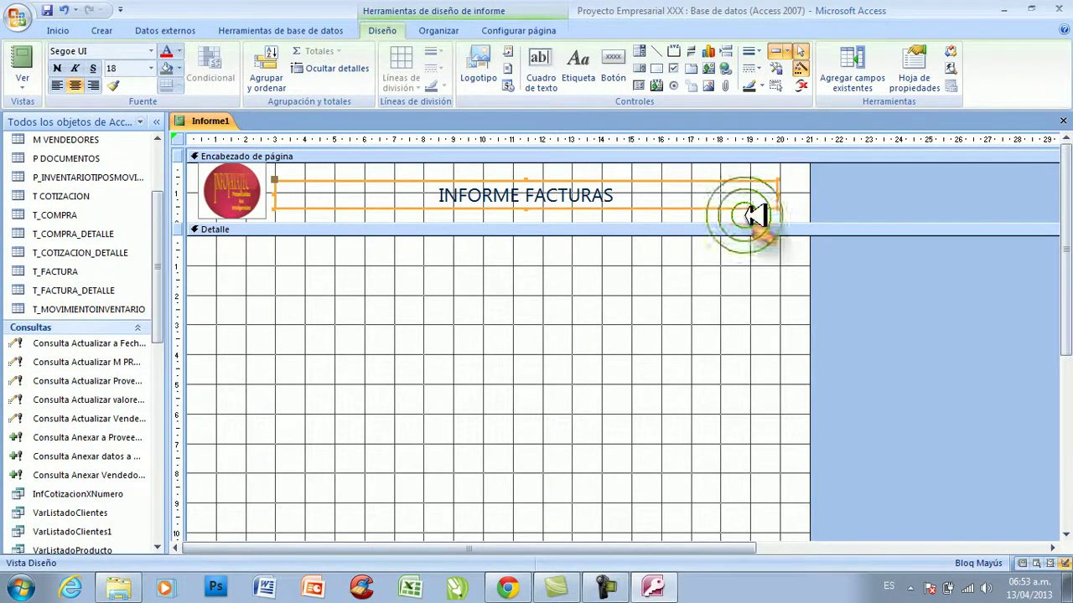
{"action": "left_click", "coordinate": [796, 197]}
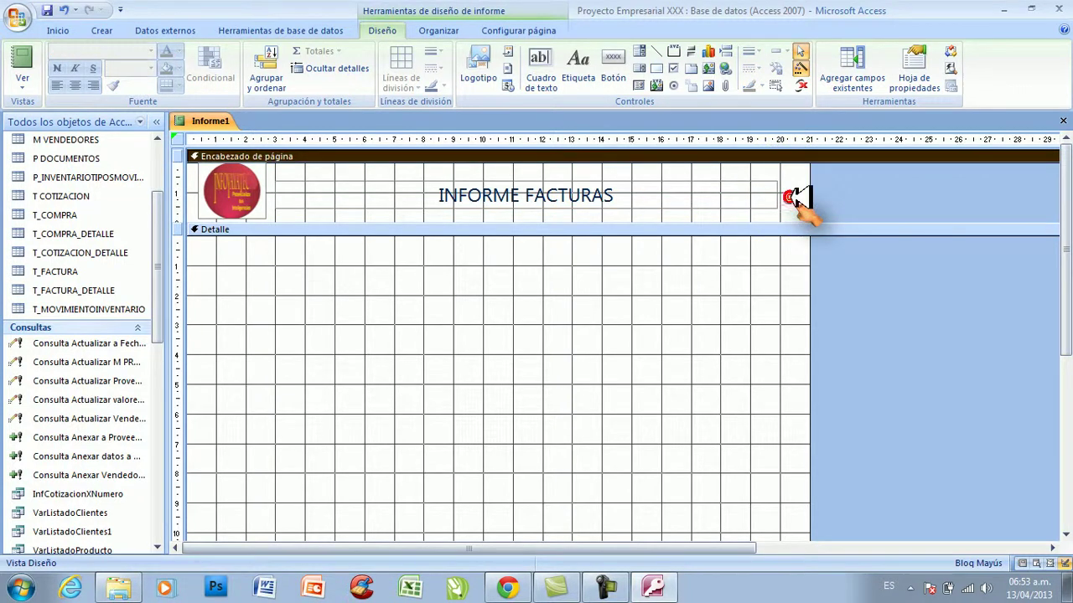
Adjust the page header's height to about 2 cm, just below the logo.
{"action": "left_click", "coordinate": [393, 265]}
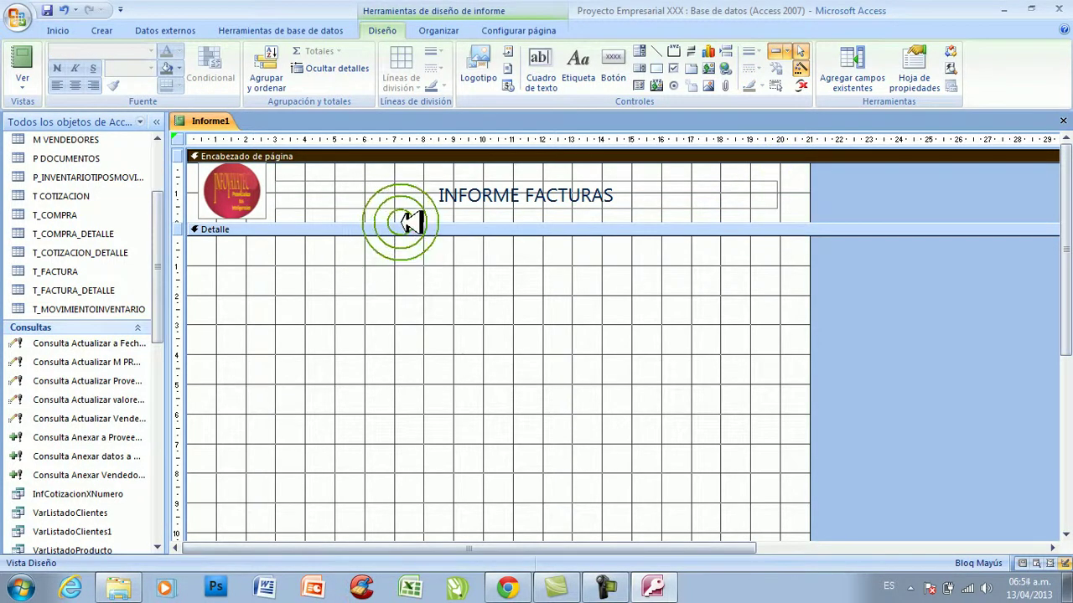
{"action": "left_click_drag", "start_coordinate": [412, 220], "coordinate": [409, 243]}
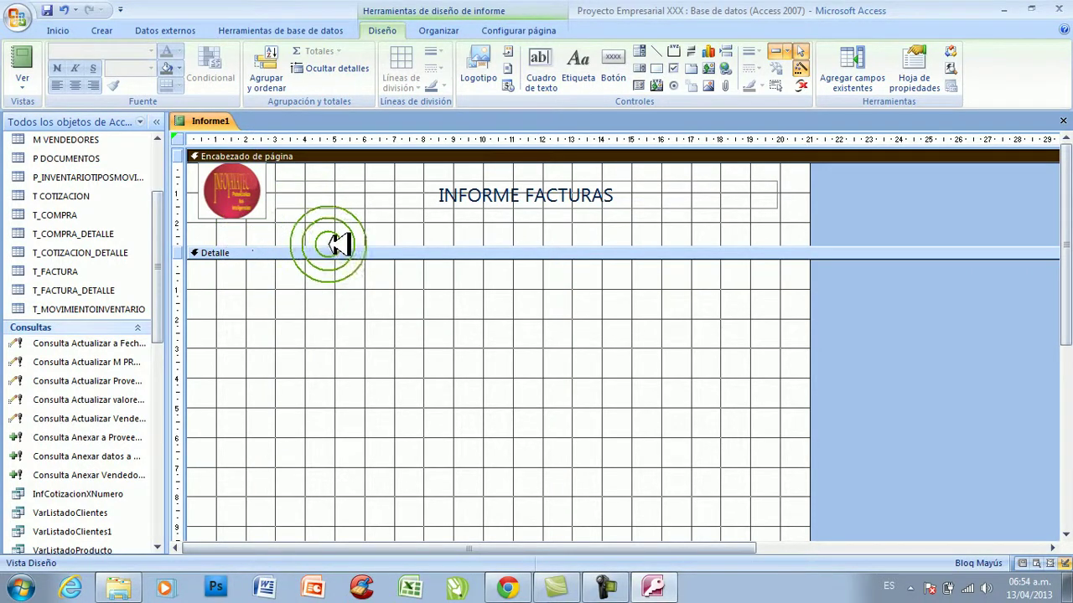
{"action": "left_click_drag", "start_coordinate": [338, 247], "coordinate": [341, 224]}
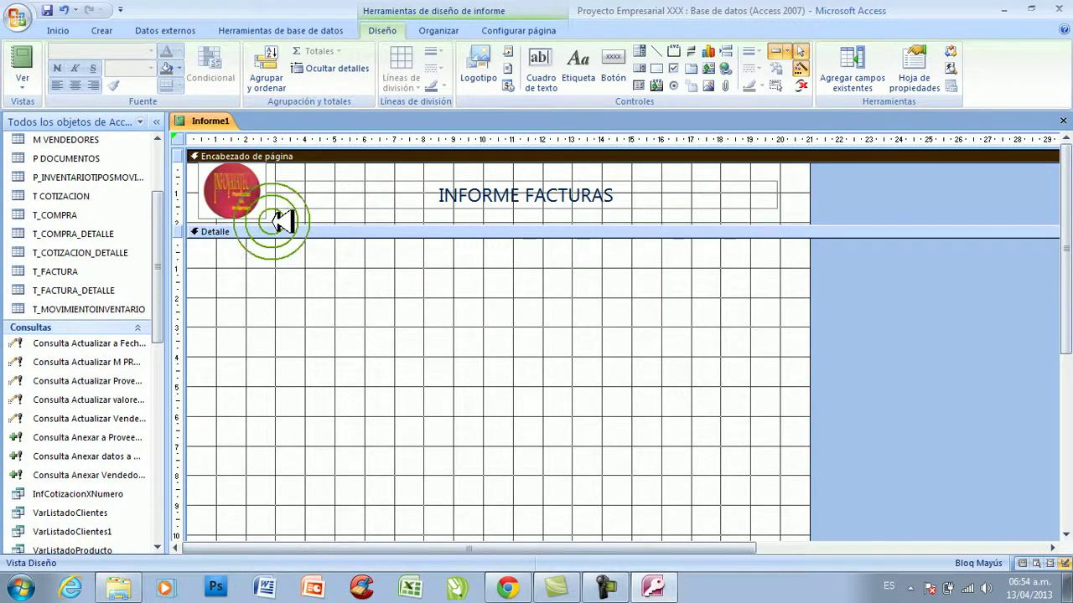
Display the report's grouping and sorting options and enlarge the page header to about 3.5 cm high.
{"action": "right_click", "coordinate": [249, 151]}
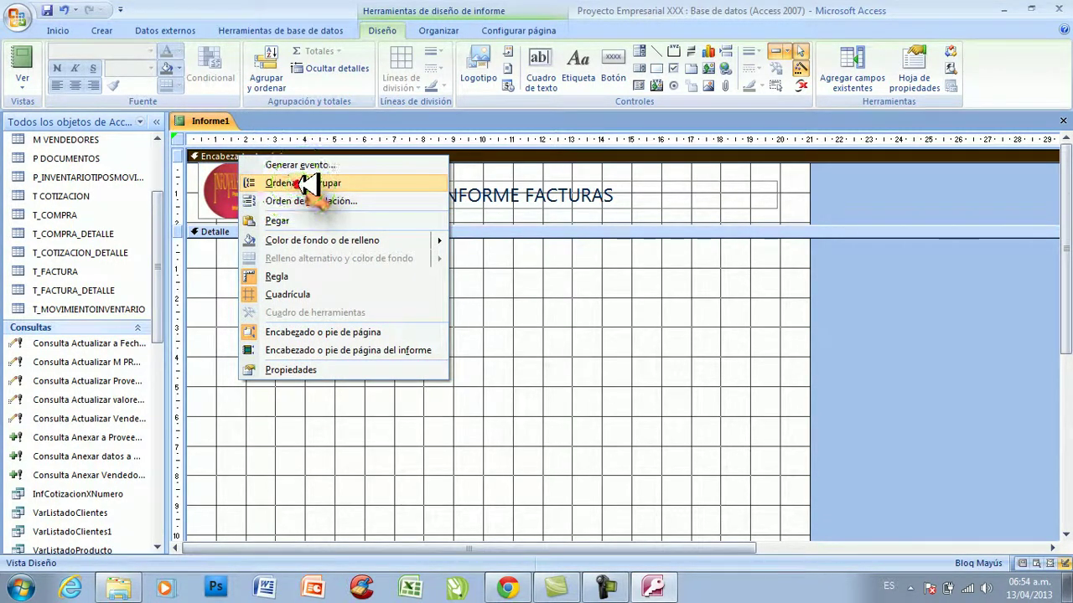
{"action": "left_click", "coordinate": [306, 184]}
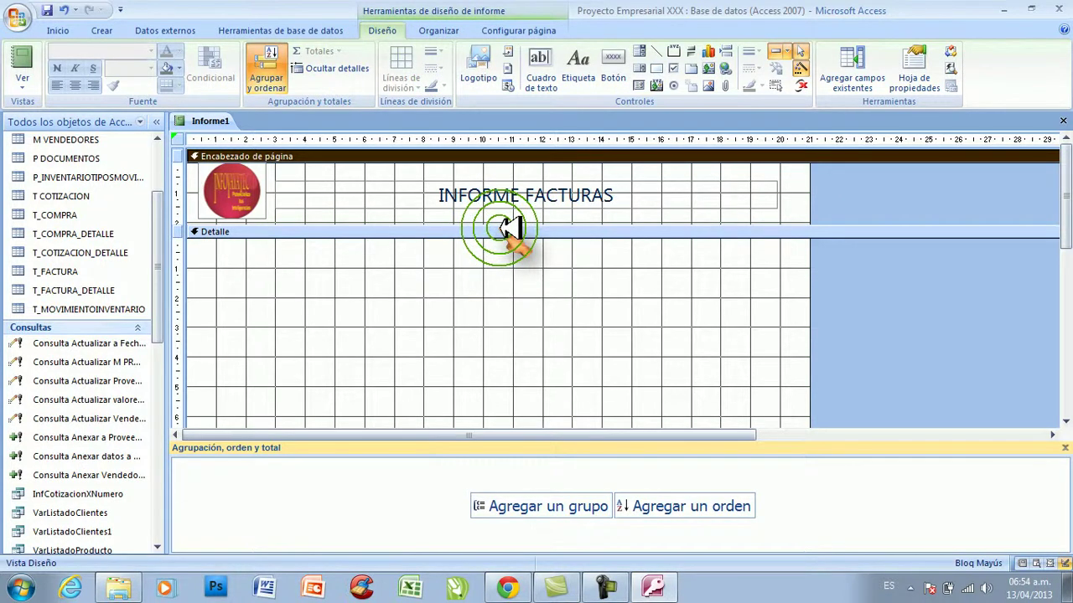
{"action": "left_click_drag", "start_coordinate": [506, 225], "coordinate": [513, 265]}
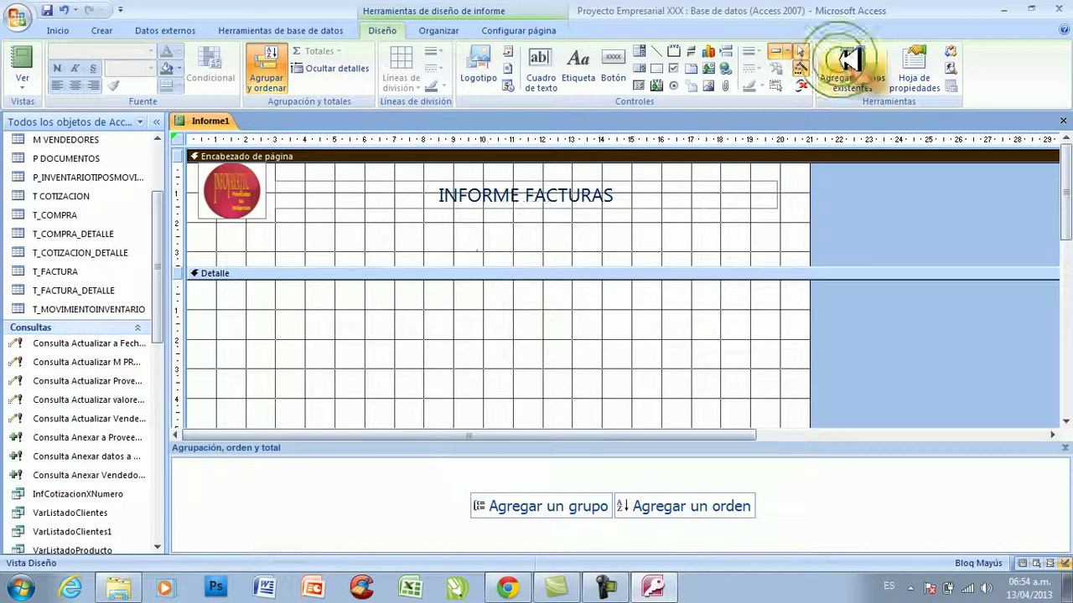
Place the nNumFactura field of T_FACTURA in the page header and group the report by nNumFactura.
{"action": "left_click", "coordinate": [849, 61]}
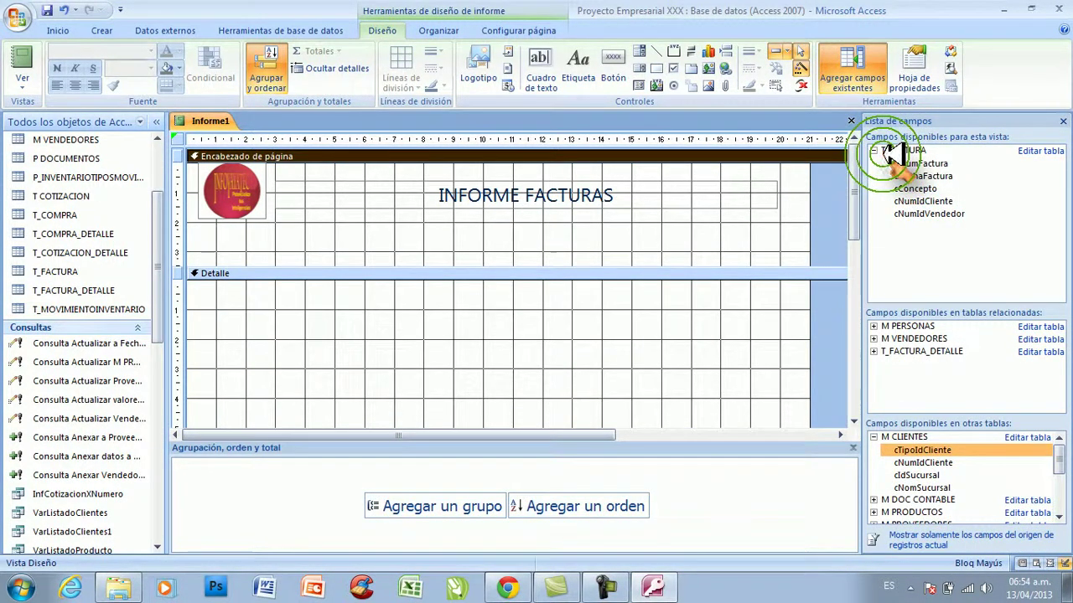
{"action": "left_click_drag", "start_coordinate": [922, 165], "coordinate": [427, 242]}
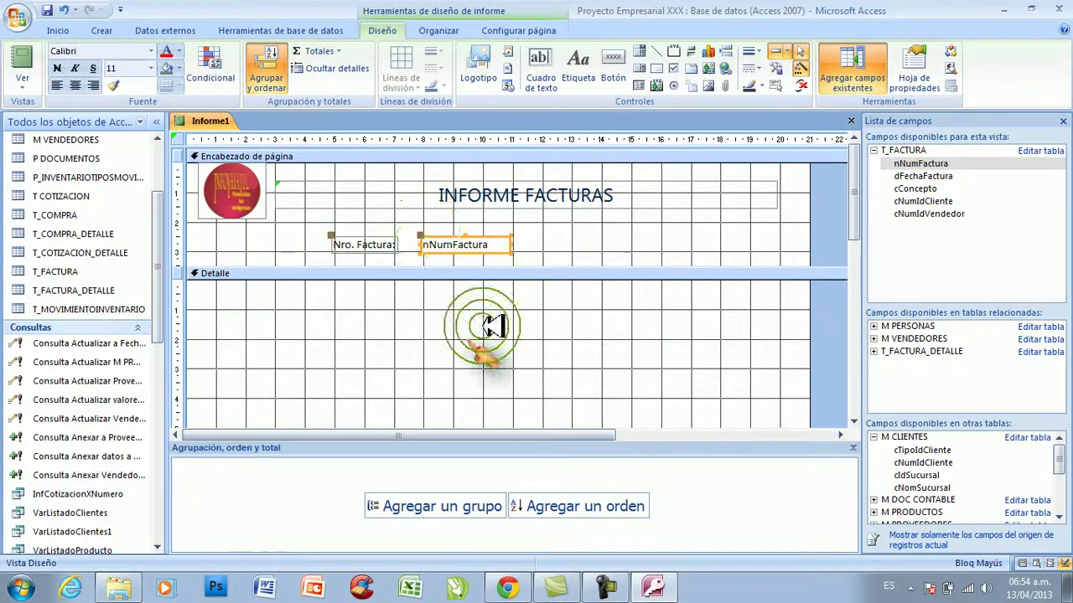
{"action": "left_click", "coordinate": [453, 507]}
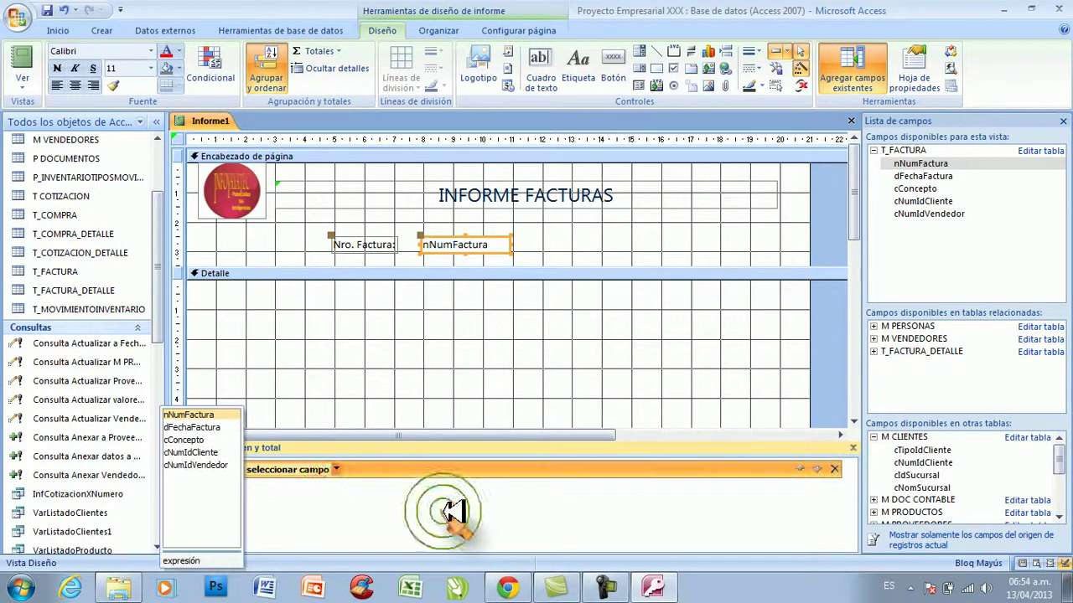
{"action": "left_click", "coordinate": [204, 414]}
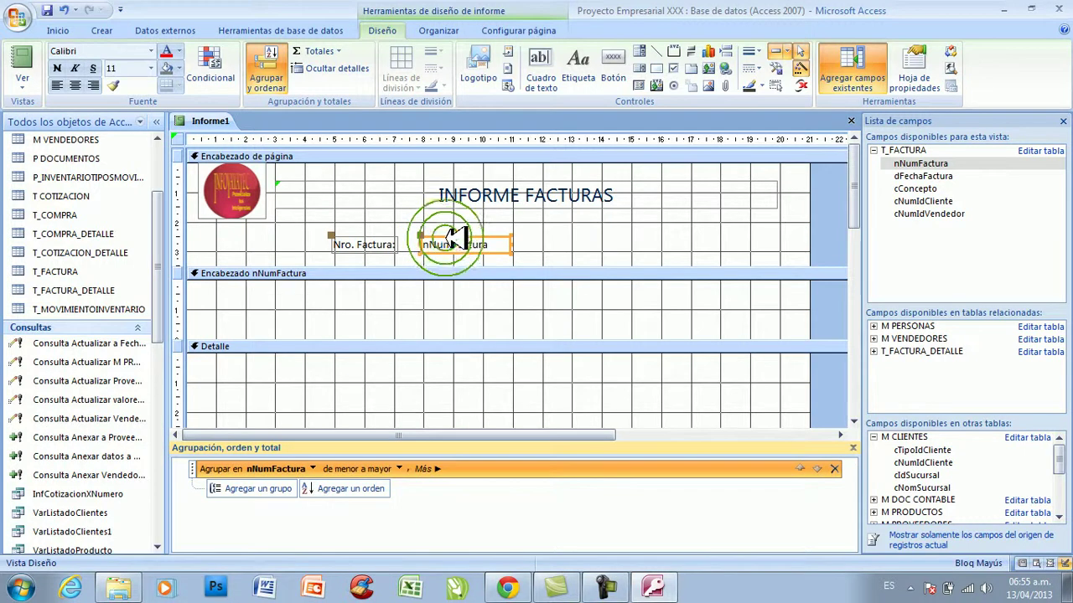
Move the nNumFactura field with its label into the nNumFactura group header, near the report's left edge.
{"action": "left_click_drag", "start_coordinate": [450, 239], "coordinate": [409, 289]}
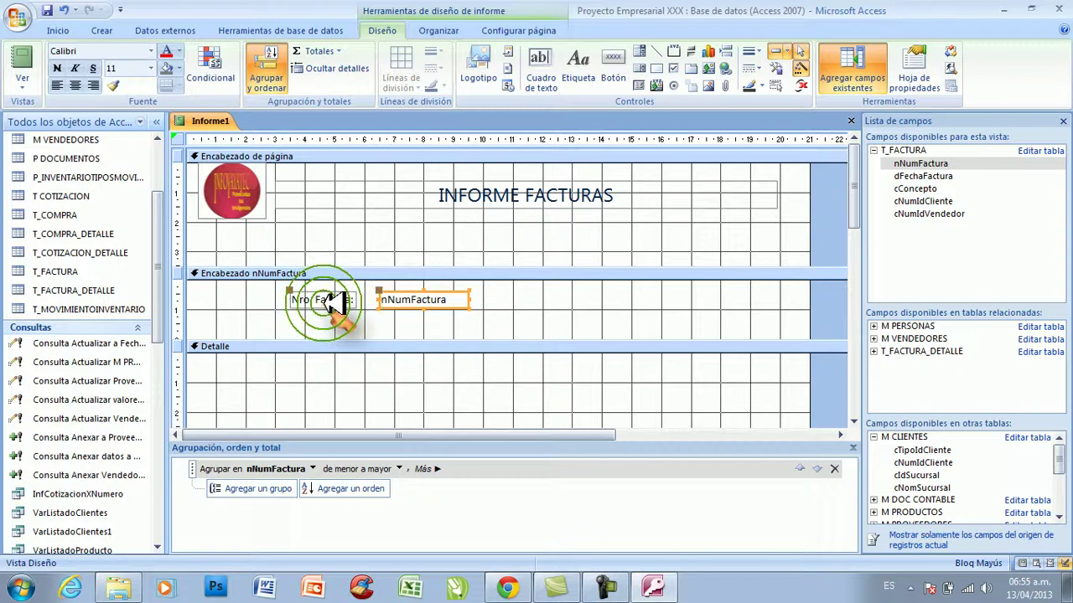
{"action": "left_click_drag", "start_coordinate": [335, 305], "coordinate": [331, 302]}
{"action": "key", "text": "Left"}
{"action": "key", "text": "Left"}
{"action": "key", "text": "Left"}
{"action": "key", "text": "Left"}
{"action": "key", "text": "Left"}
{"action": "key", "text": "Left"}
{"action": "key", "text": "Left"}
{"action": "key", "text": "Left"}
{"action": "key", "text": "Left"}
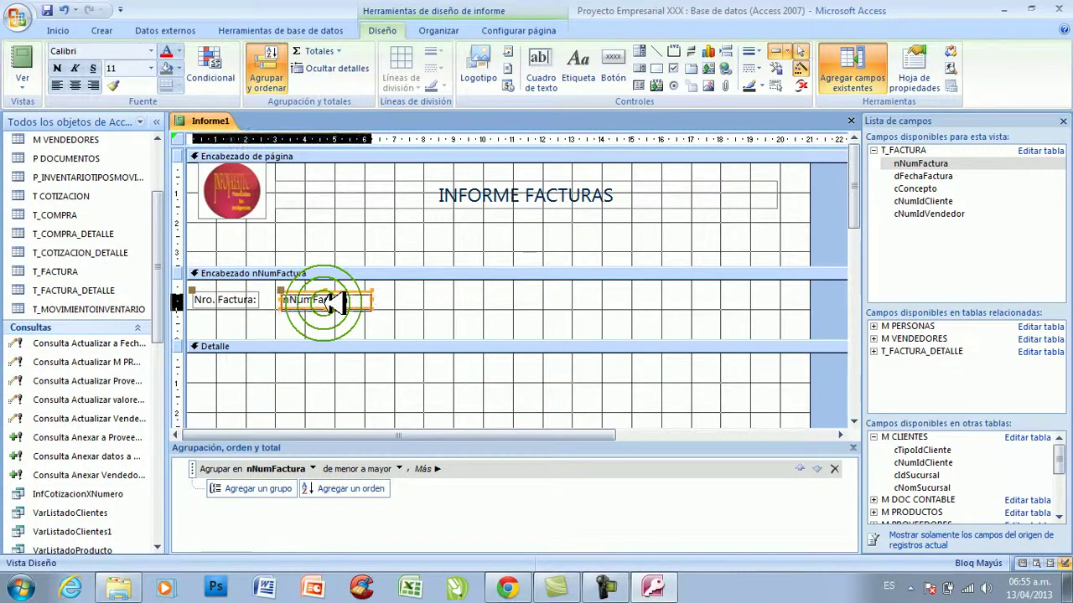
{"action": "left_click_drag", "start_coordinate": [335, 303], "coordinate": [336, 305]}
{"action": "left_click", "coordinate": [389, 244]}
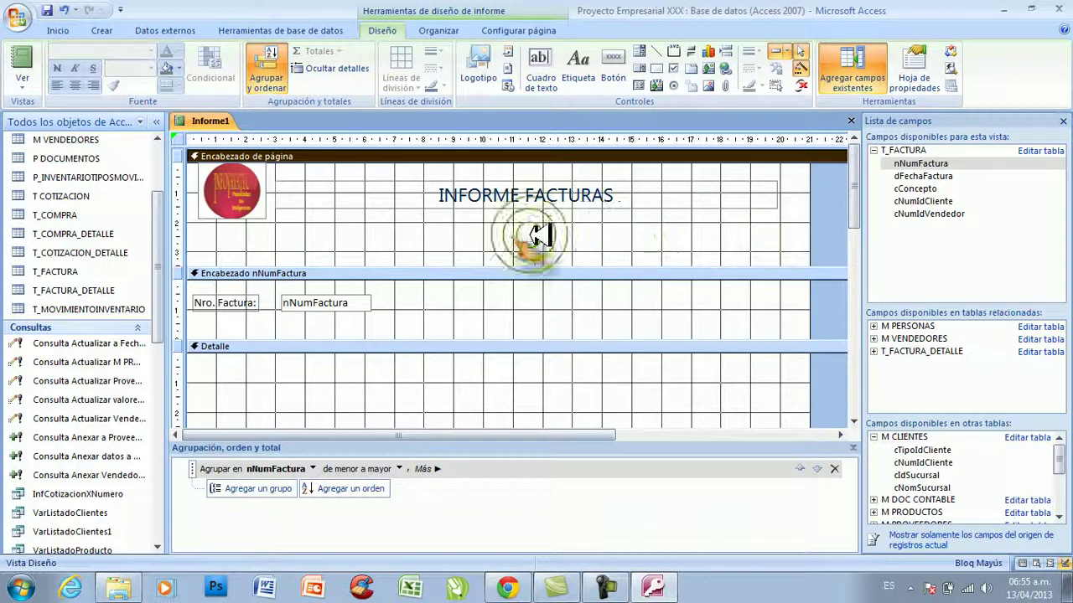
Draw a horizontal line about 20 cm long under the logo and title in the page header and make it thick.
{"action": "left_click", "coordinate": [658, 52]}
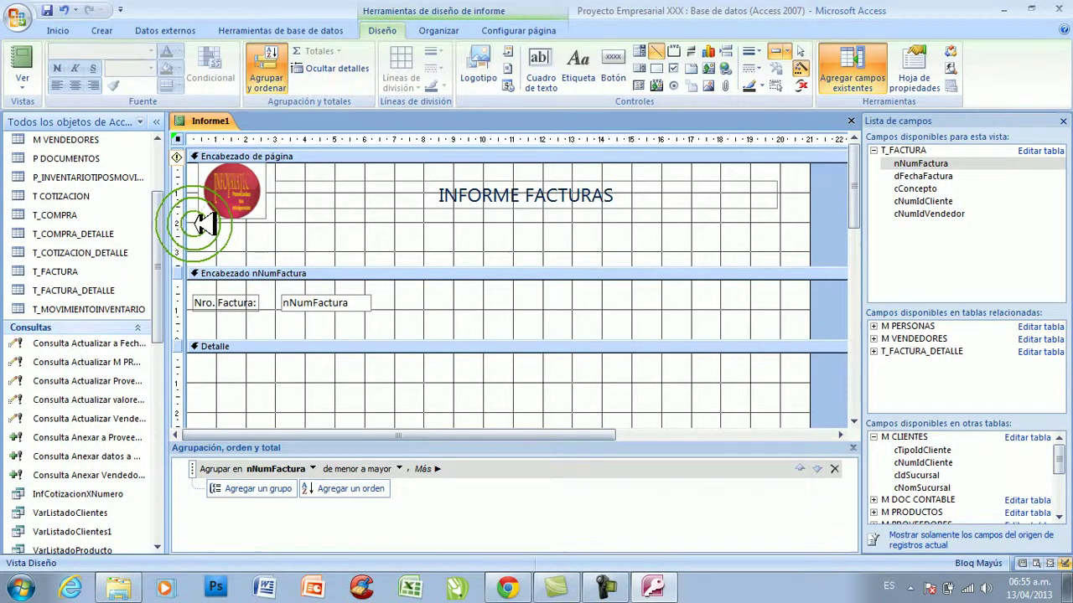
{"action": "left_click_drag", "start_coordinate": [283, 223], "coordinate": [783, 225]}
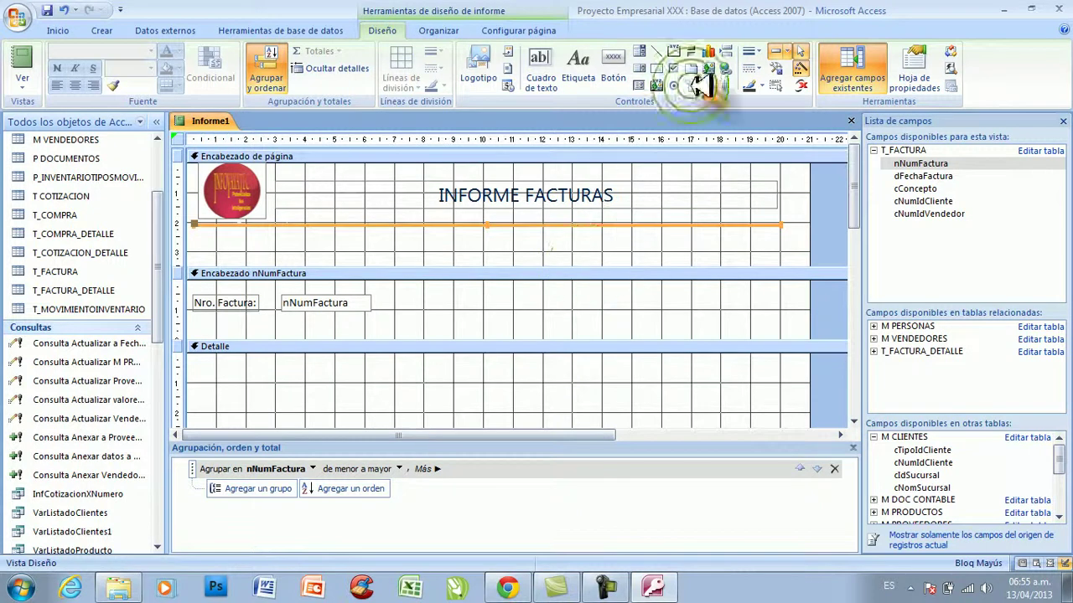
{"action": "left_click", "coordinate": [767, 50]}
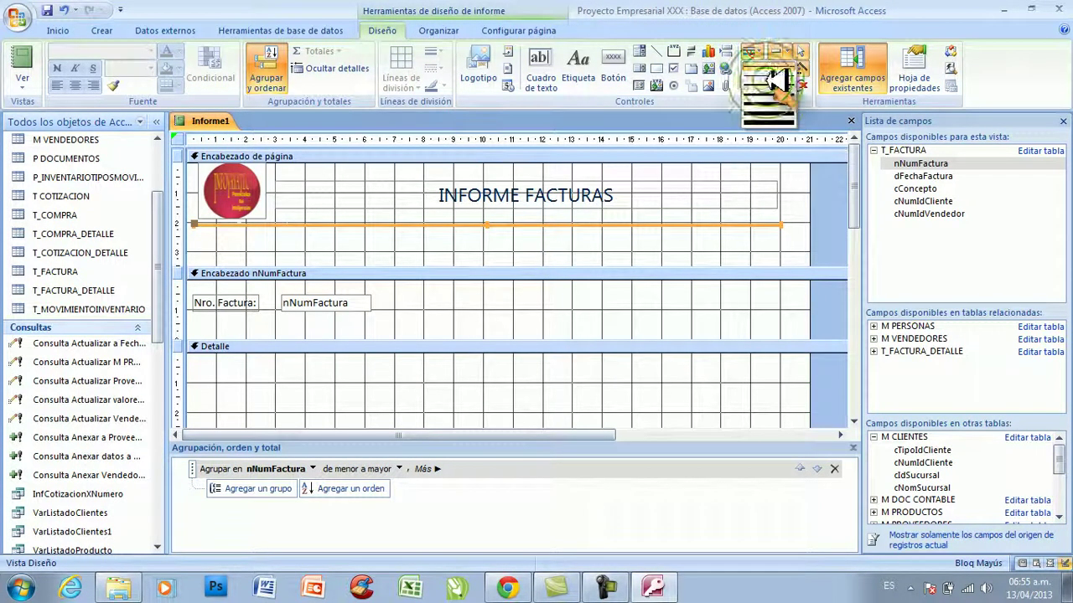
{"action": "left_click", "coordinate": [771, 107]}
{"action": "left_click", "coordinate": [719, 253]}
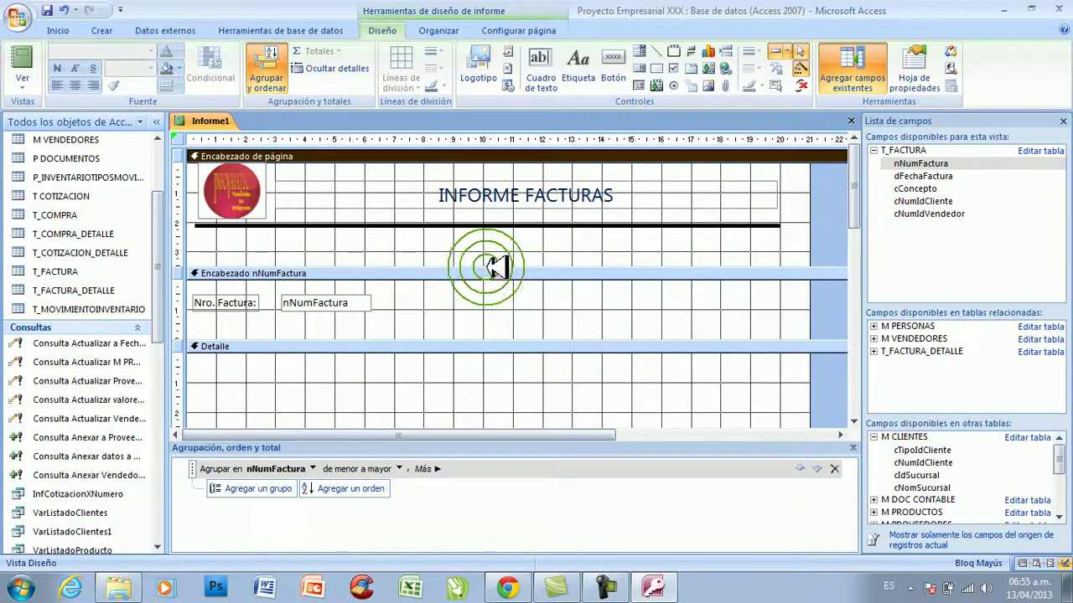
Shrink the page header to about 2.4 cm and move the nNumFactura field and label up within the group header.
{"action": "left_click_drag", "start_coordinate": [486, 267], "coordinate": [493, 230]}
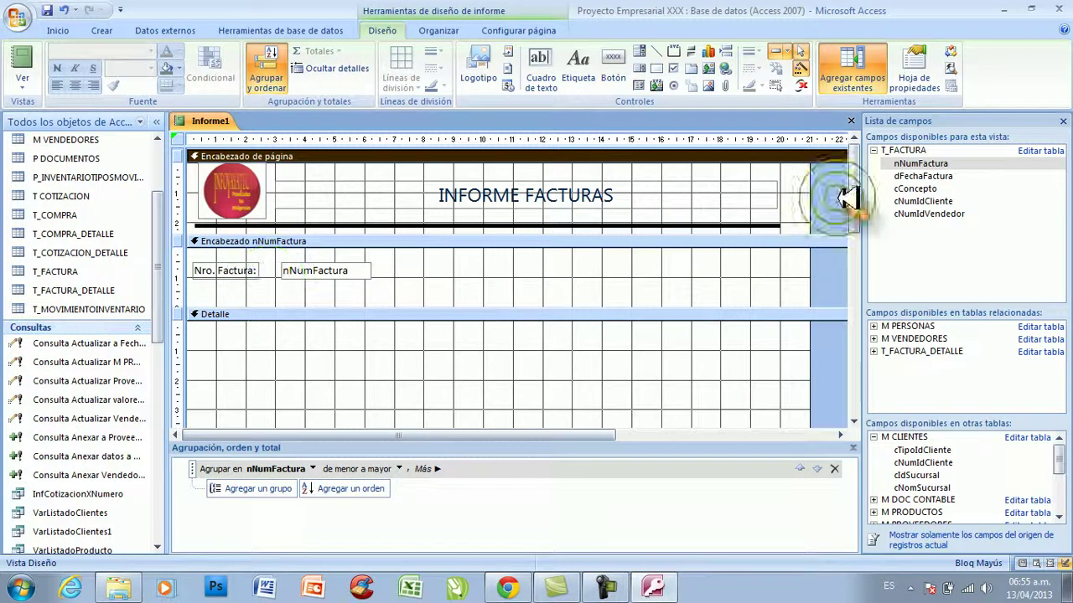
{"action": "left_click", "coordinate": [331, 275]}
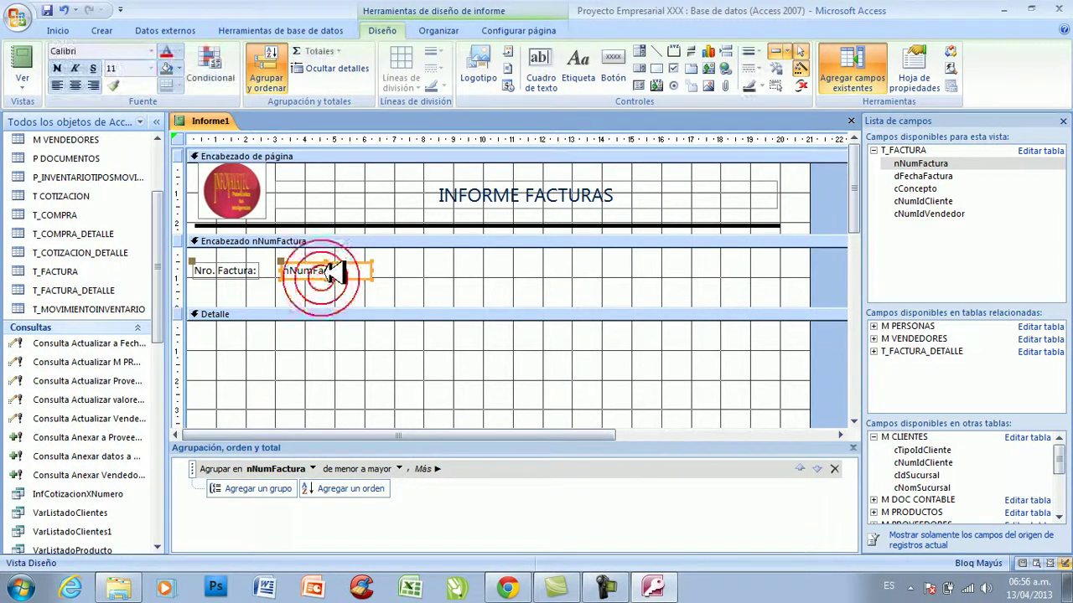
{"action": "left_click_drag", "start_coordinate": [335, 273], "coordinate": [335, 268]}
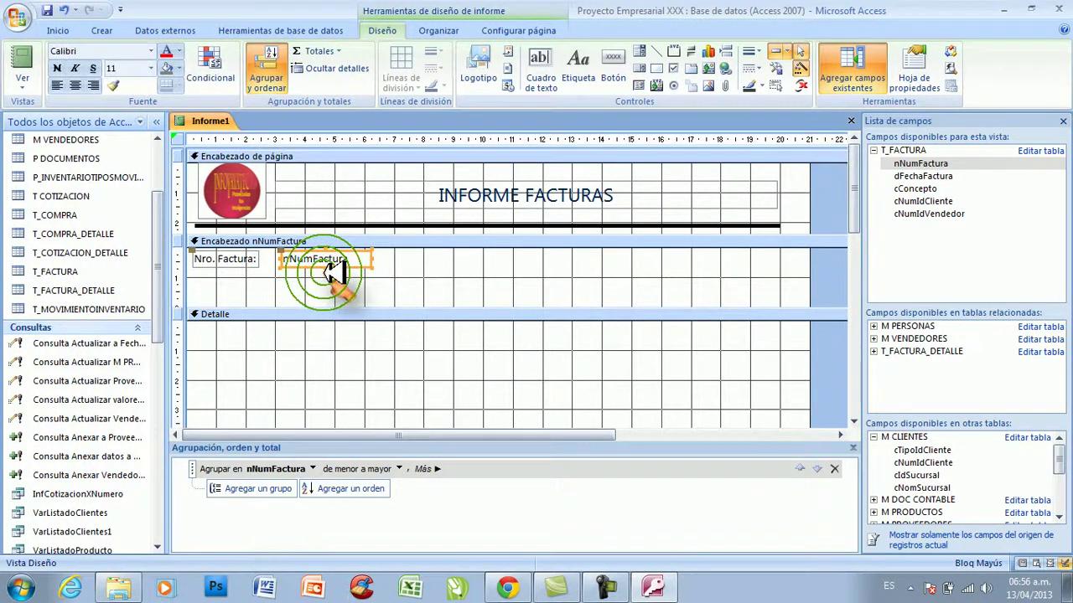
Add the dFechaFactura field to the nNumFactura group header, on the same row as nNumFactura and just after it.
{"action": "left_click", "coordinate": [398, 280]}
{"action": "left_click_drag", "start_coordinate": [939, 174], "coordinate": [591, 273]}
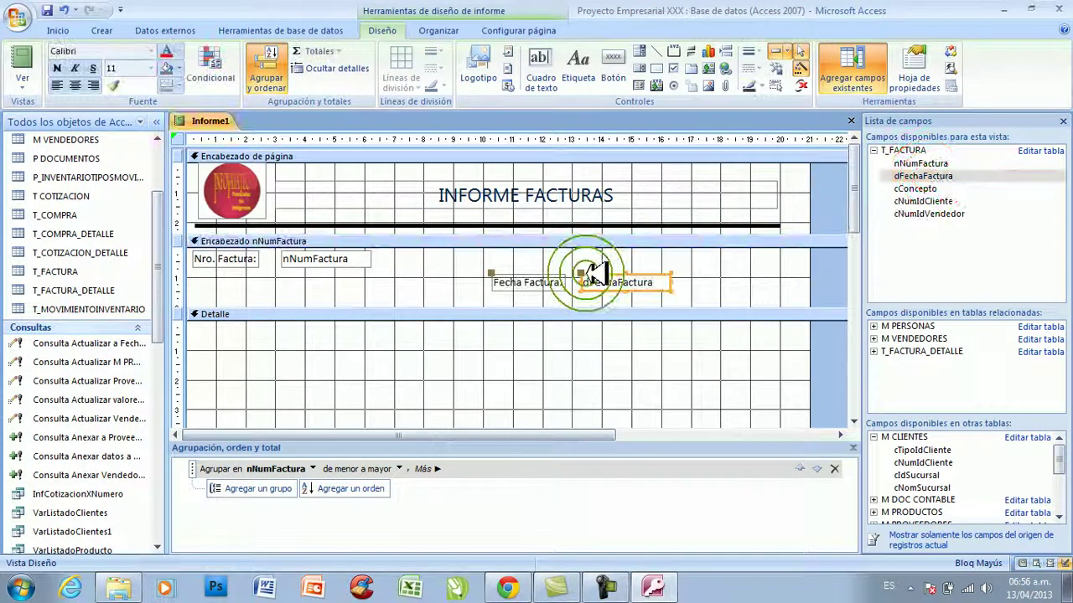
{"action": "key", "text": "Up"}
{"action": "key", "text": "Up"}
{"action": "key", "text": "Up"}
{"action": "key", "text": "Up"}
{"action": "key", "text": "Up"}
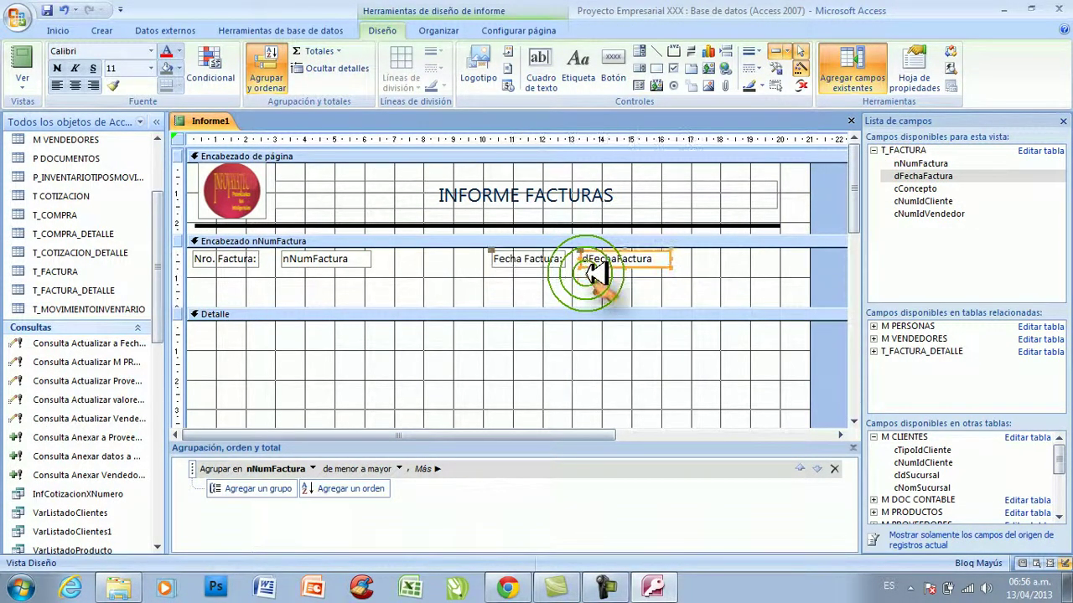
{"action": "key", "text": "Left"}
{"action": "key", "text": "Left"}
{"action": "key", "text": "Left"}
{"action": "key", "text": "Left"}
{"action": "key", "text": "Left"}
{"action": "key", "text": "Left"}
{"action": "key", "text": "Left"}
{"action": "key", "text": "Left"}
{"action": "key", "text": "Left"}
{"action": "key", "text": "Left"}
{"action": "key", "text": "Left"}
{"action": "key", "text": "Left"}
{"action": "key", "text": "Left"}
{"action": "key", "text": "Left"}
{"action": "key", "text": "Left"}
{"action": "key", "text": "Left"}
{"action": "key", "text": "Left"}
{"action": "key", "text": "Left"}
{"action": "key", "text": "Left"}
{"action": "key", "text": "Left"}
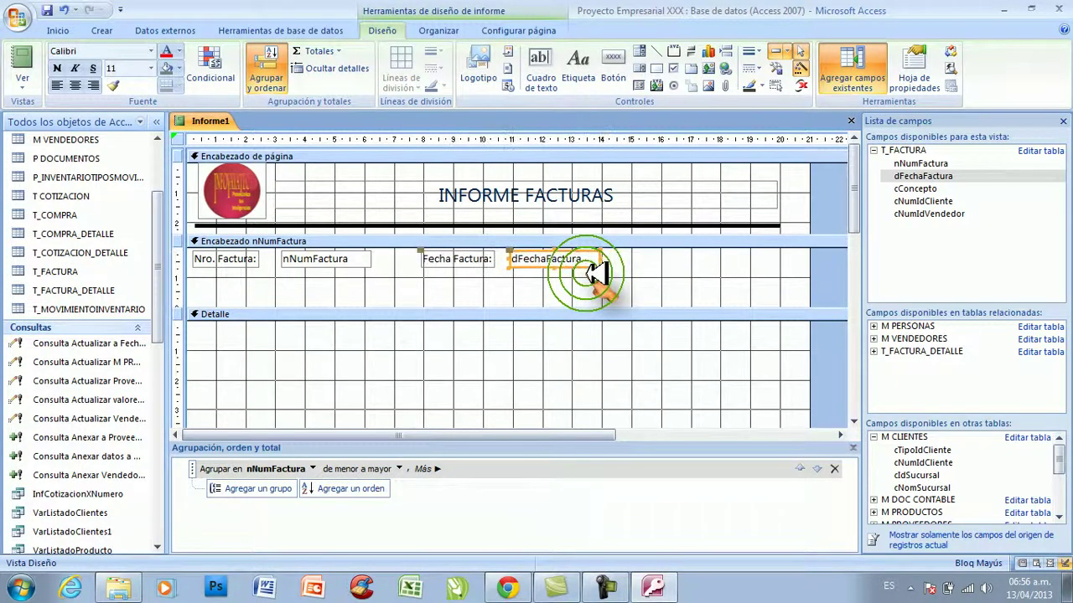
{"action": "key", "text": "Left"}
{"action": "key", "text": "Left"}
{"action": "key", "text": "Left"}
{"action": "key", "text": "Left"}
{"action": "key", "text": "Left"}
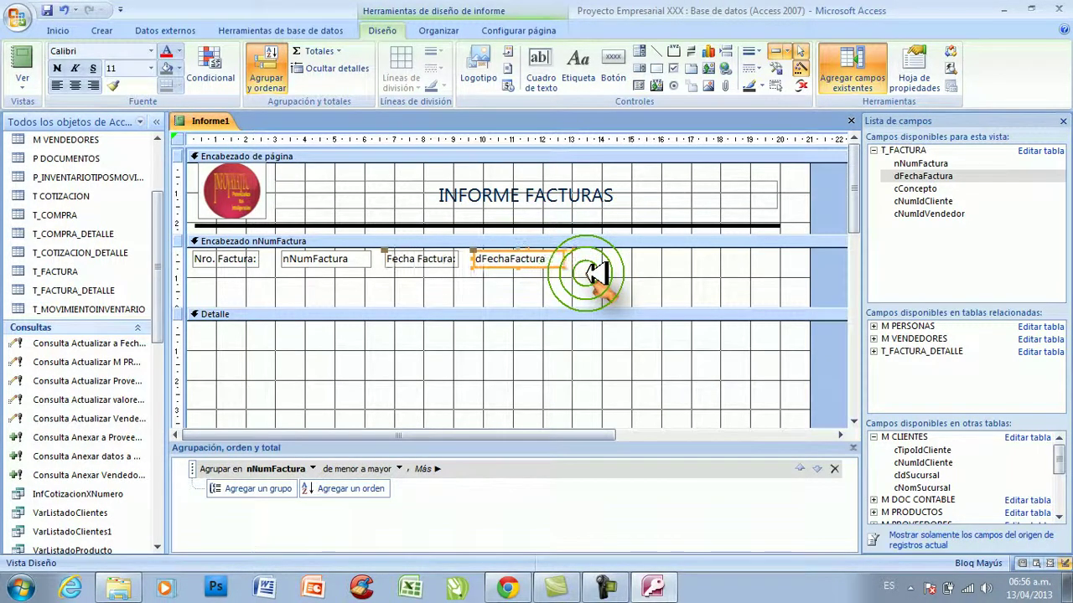
{"action": "left_click", "coordinate": [587, 278]}
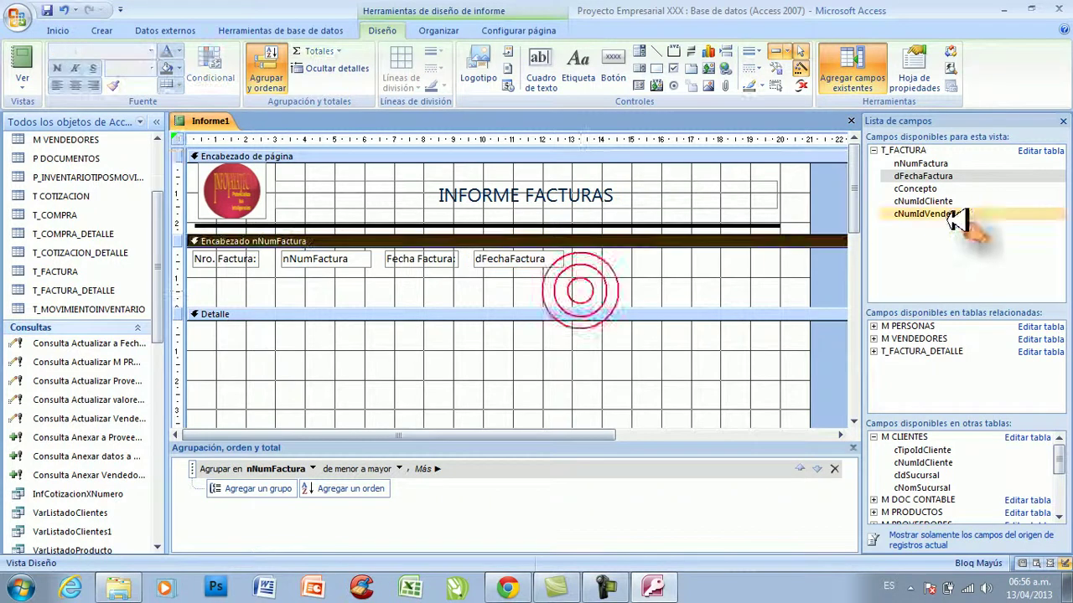
Add the cNumIdCliente field to the nNumFactura group header, on the same row after dFechaFactura.
{"action": "left_click", "coordinate": [937, 201]}
{"action": "left_click_drag", "start_coordinate": [936, 201], "coordinate": [720, 258]}
{"action": "key", "text": "Left"}
{"action": "key", "text": "Left"}
{"action": "key", "text": "Left"}
{"action": "key", "text": "Left"}
{"action": "key", "text": "Left"}
{"action": "key", "text": "Left"}
{"action": "key", "text": "Left"}
{"action": "left_click", "coordinate": [745, 280]}
Add the cNumIdVendedor field to the nNumFactura group header, directly below cNumIdCliente and aligned with it.
{"action": "left_click_drag", "start_coordinate": [951, 205], "coordinate": [719, 289]}
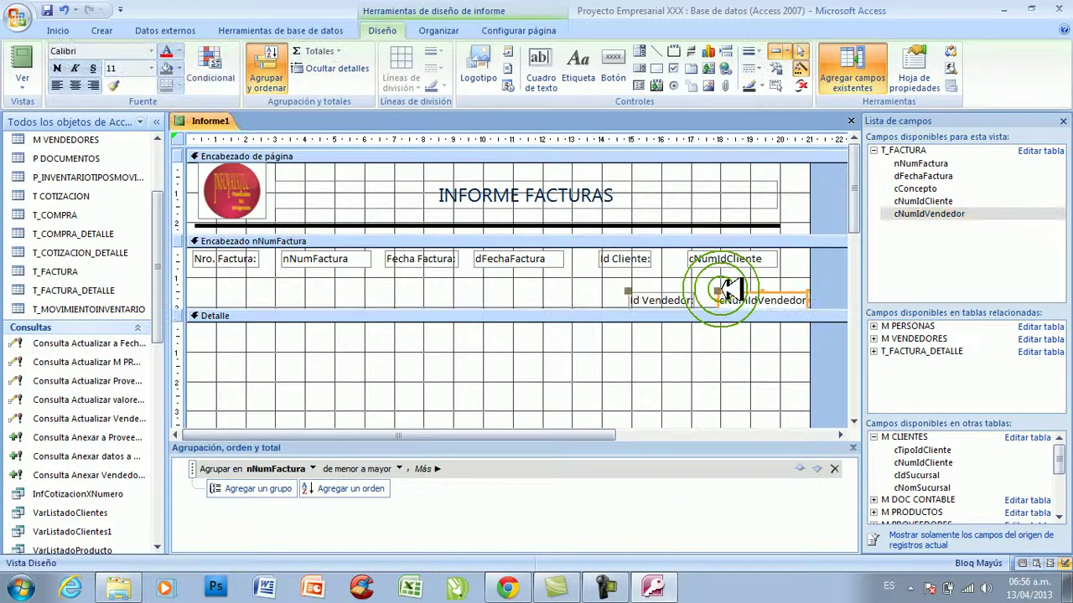
{"action": "key", "text": "Up"}
{"action": "key", "text": "Up"}
{"action": "key", "text": "Up"}
{"action": "key", "text": "Up"}
{"action": "key", "text": "Up"}
{"action": "key", "text": "Up"}
{"action": "key", "text": "Up"}
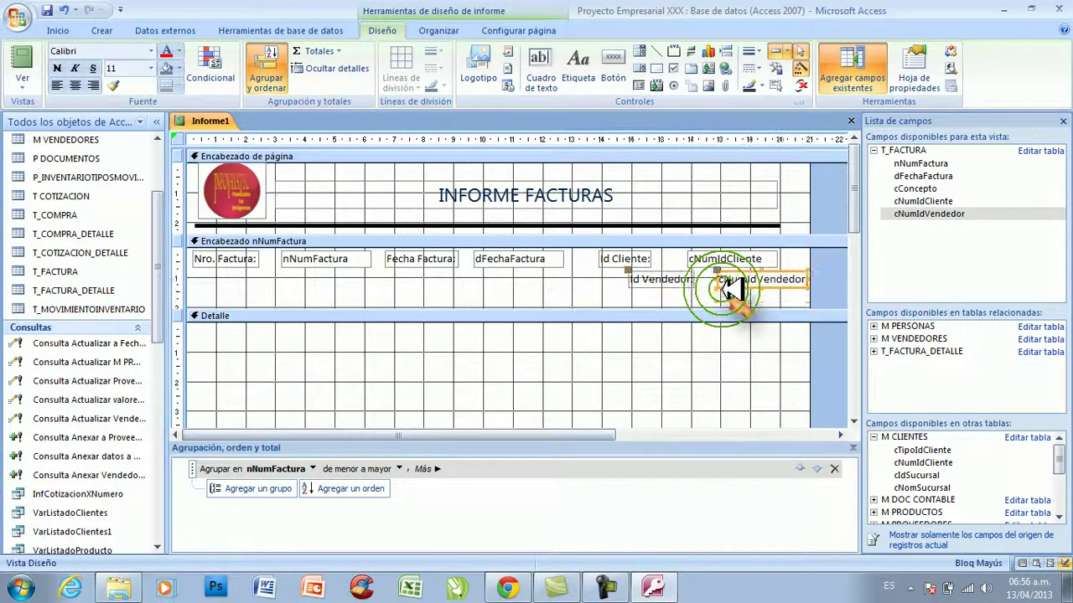
{"action": "key", "text": "Left"}
{"action": "key", "text": "Left"}
{"action": "key", "text": "Left"}
{"action": "key", "text": "Left"}
{"action": "key", "text": "Left"}
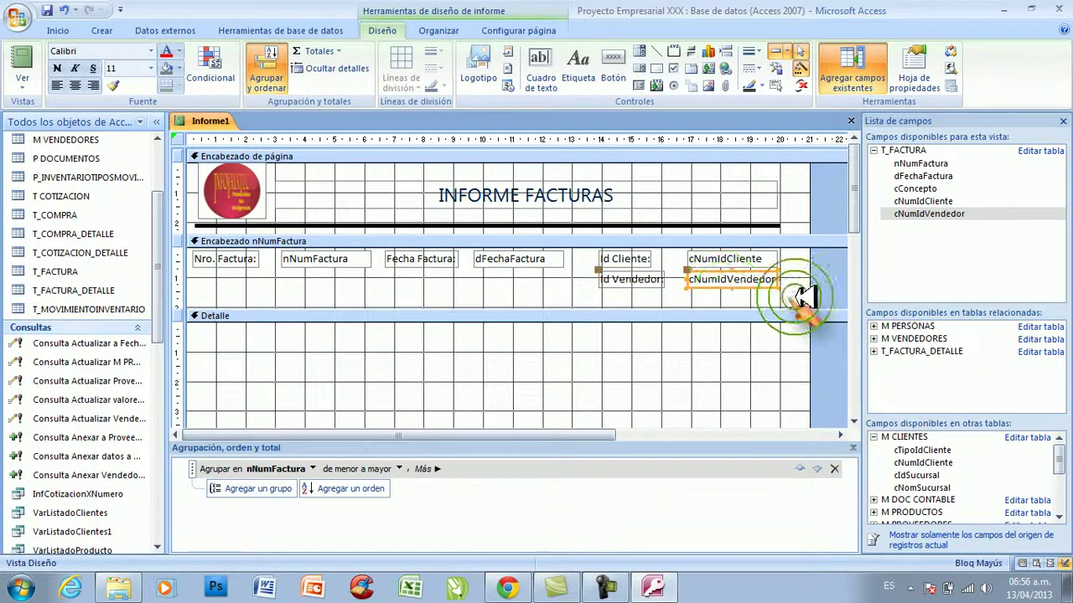
{"action": "left_click", "coordinate": [728, 297]}
Add the cConcepto field to the group header, below nNumFactura and aligned with it near the report's left edge.
{"action": "left_click", "coordinate": [905, 188]}
{"action": "left_click_drag", "start_coordinate": [913, 186], "coordinate": [397, 281]}
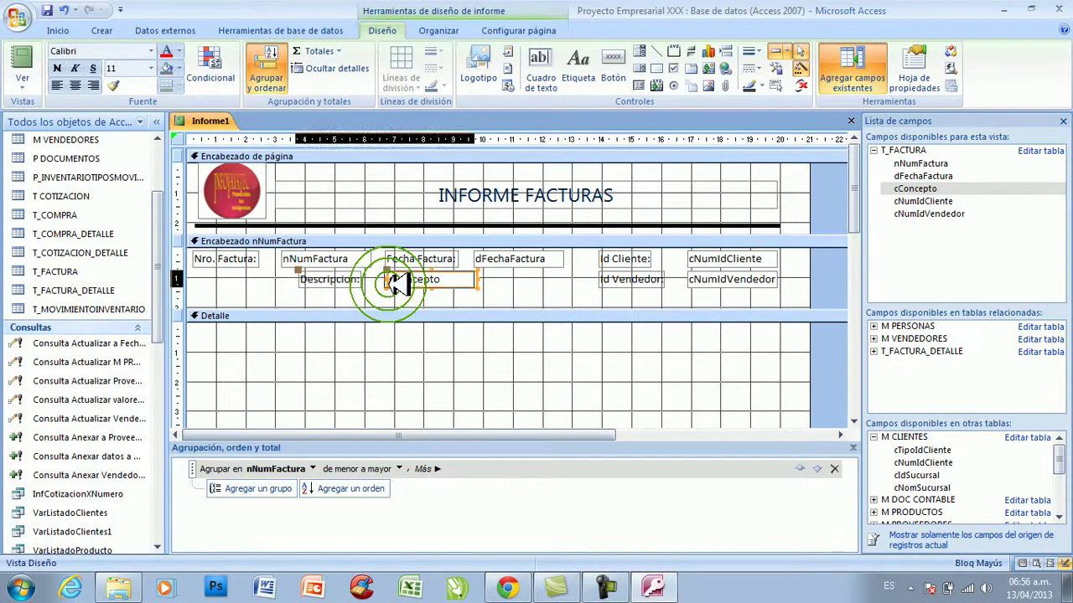
{"action": "key", "text": "Left"}
{"action": "key", "text": "Left"}
{"action": "key", "text": "Left"}
{"action": "key", "text": "Left"}
{"action": "key", "text": "Left"}
{"action": "key", "text": "Left"}
{"action": "key", "text": "Left"}
{"action": "key", "text": "Left"}
{"action": "key", "text": "Left"}
{"action": "key", "text": "Left"}
{"action": "key", "text": "Left"}
{"action": "key", "text": "Left"}
{"action": "key", "text": "Left"}
{"action": "key", "text": "Left"}
{"action": "key", "text": "Left"}
{"action": "key", "text": "Left"}
{"action": "key", "text": "Left"}
{"action": "key", "text": "Left"}
{"action": "key", "text": "Left"}
{"action": "key", "text": "Left"}
{"action": "key", "text": "Left"}
{"action": "key", "text": "Left"}
{"action": "key", "text": "Left"}
{"action": "key", "text": "Left"}
{"action": "key", "text": "Left"}
{"action": "key", "text": "Left"}
{"action": "key", "text": "Left"}
{"action": "key", "text": "Left"}
{"action": "key", "text": "Left"}
{"action": "key", "text": "Left"}
{"action": "key", "text": "Left"}
{"action": "key", "text": "Left"}
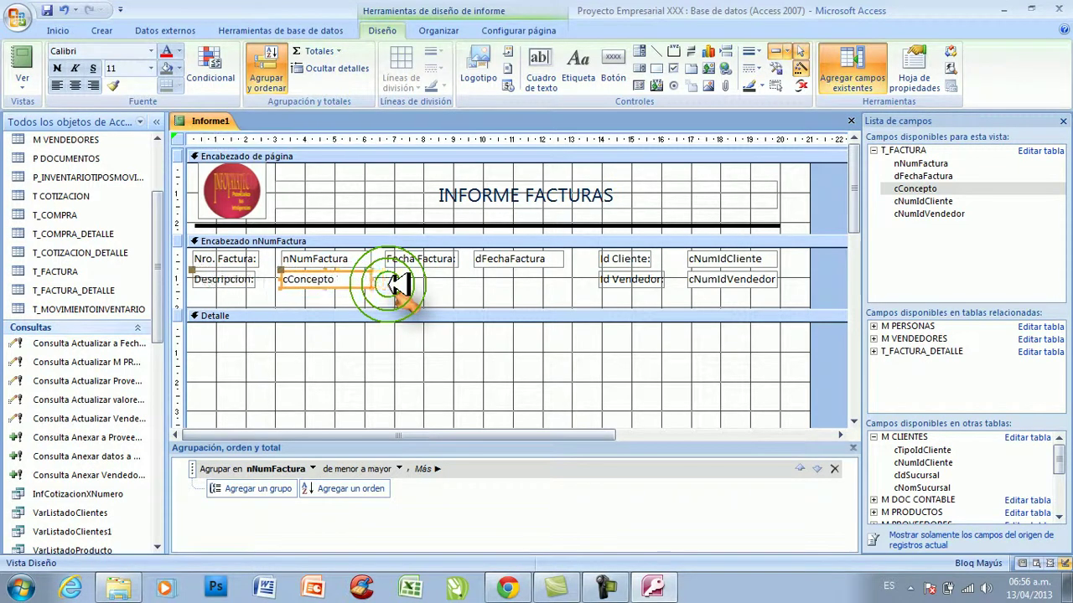
{"action": "left_click", "coordinate": [404, 285]}
Widen the cConcepto text box to about 10.3 cm so it reaches almost to the Id Vendedor label.
{"action": "left_click", "coordinate": [358, 280]}
{"action": "left_click_drag", "start_coordinate": [371, 280], "coordinate": [585, 302]}
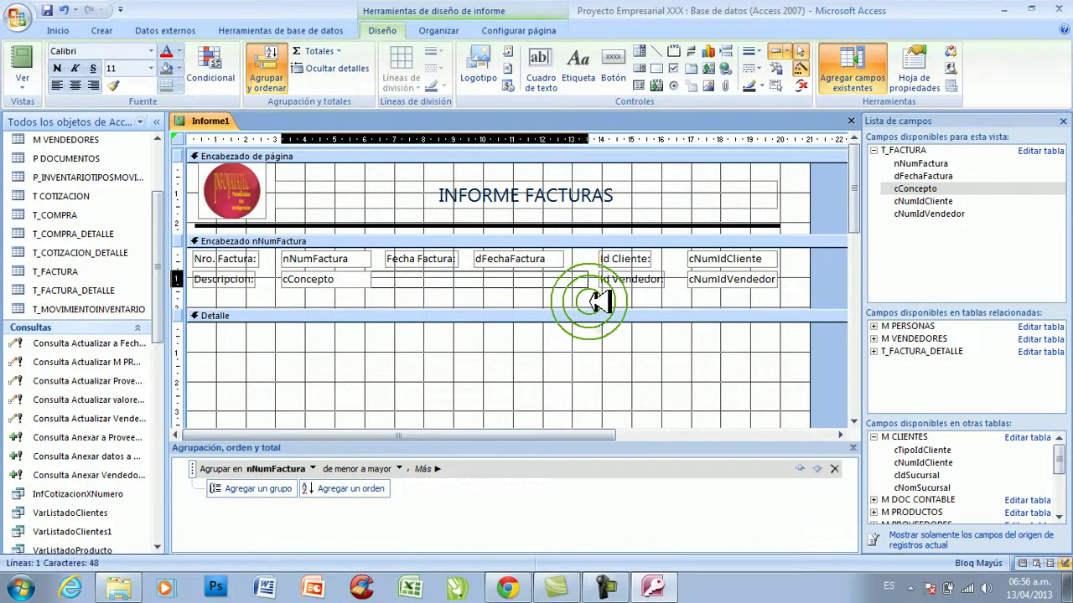
{"action": "left_click", "coordinate": [627, 296]}
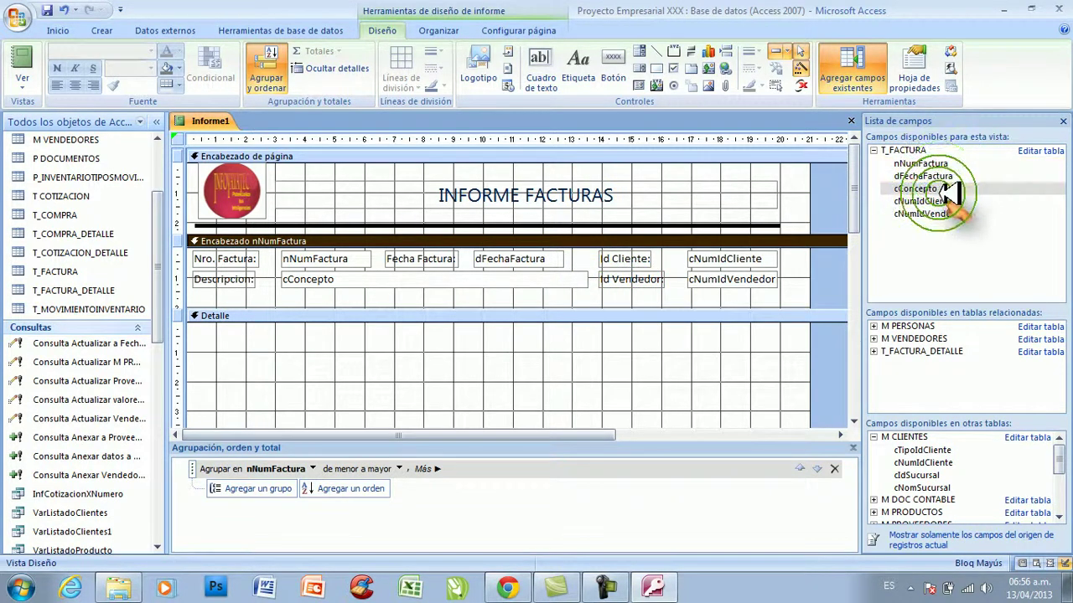
Extend the nNumFactura group header to about 3 cm in height.
{"action": "left_click_drag", "start_coordinate": [536, 309], "coordinate": [555, 336]}
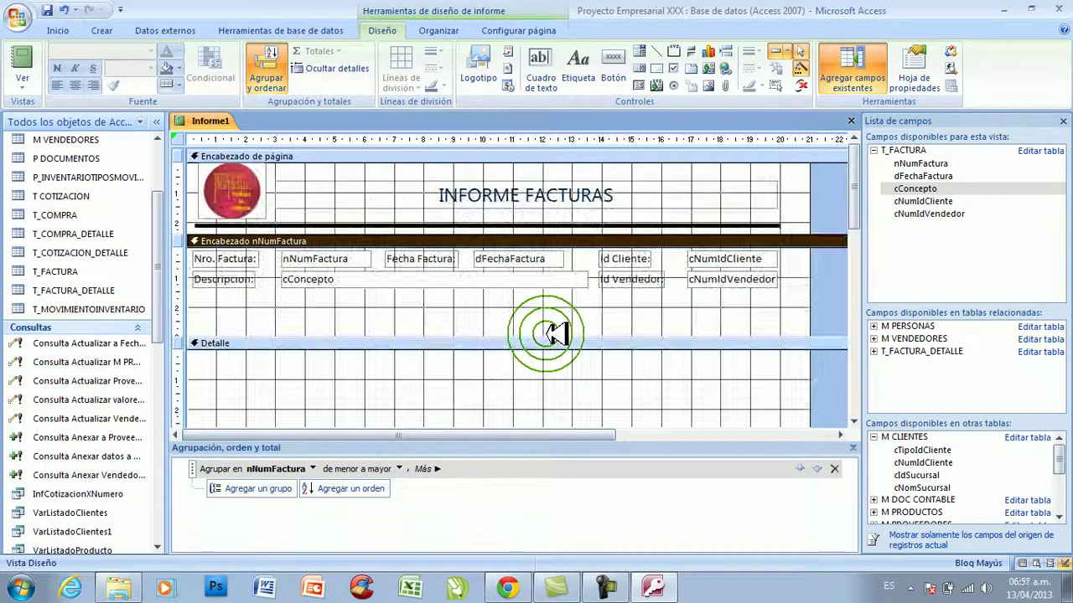
{"action": "left_click", "coordinate": [539, 304]}
{"action": "left_click", "coordinate": [518, 391]}
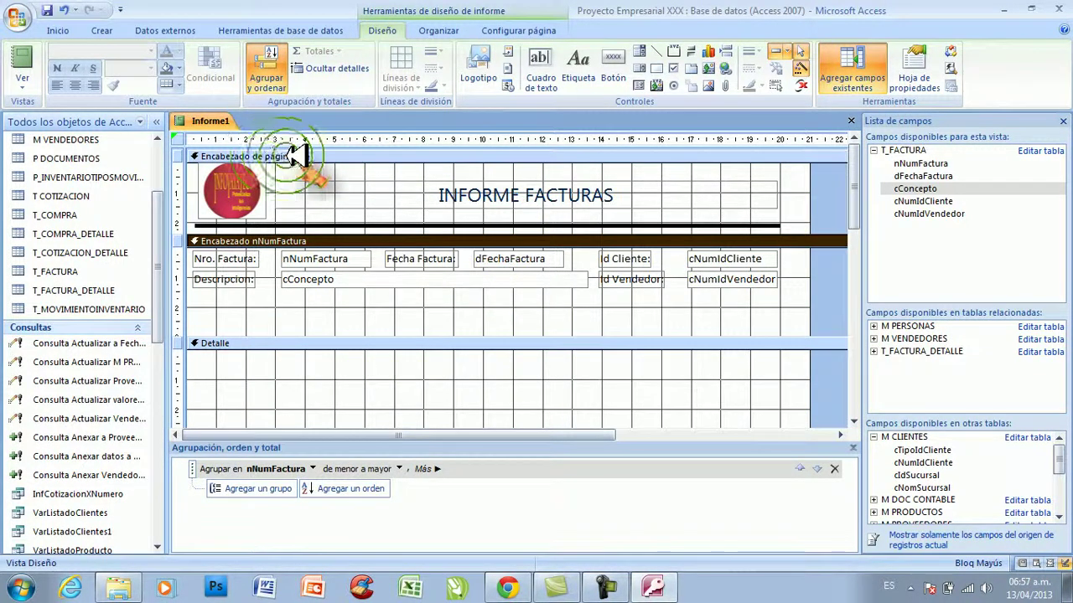
{"action": "left_click", "coordinate": [431, 211]}
{"action": "left_click", "coordinate": [415, 223]}
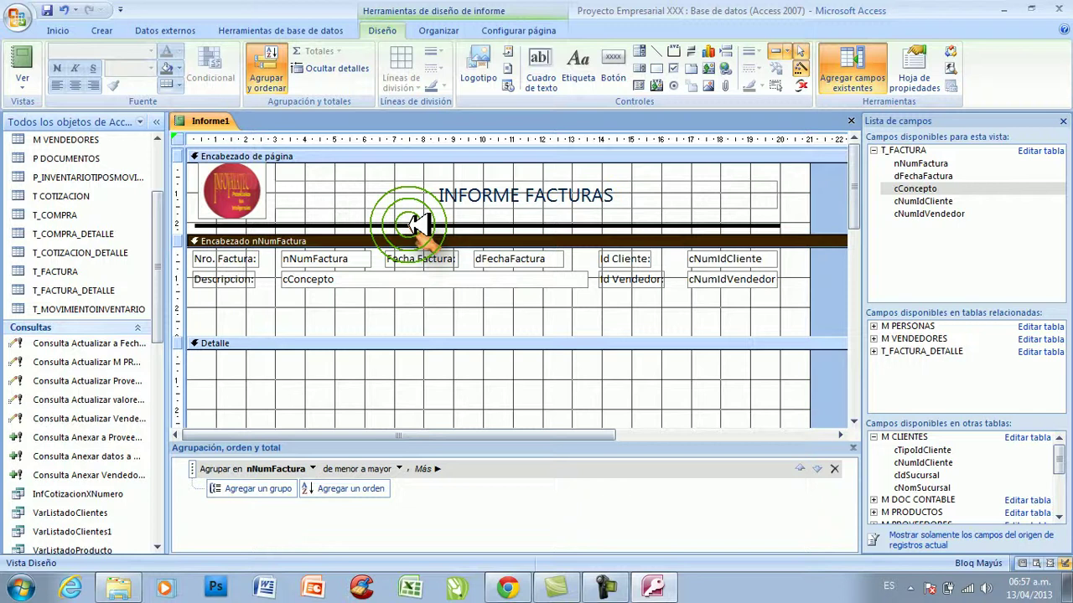
Add the nIdFactDetalle field of T_FACTURA_DETALLE to the Detail section, against its upper and left edges.
{"action": "left_click", "coordinate": [874, 351]}
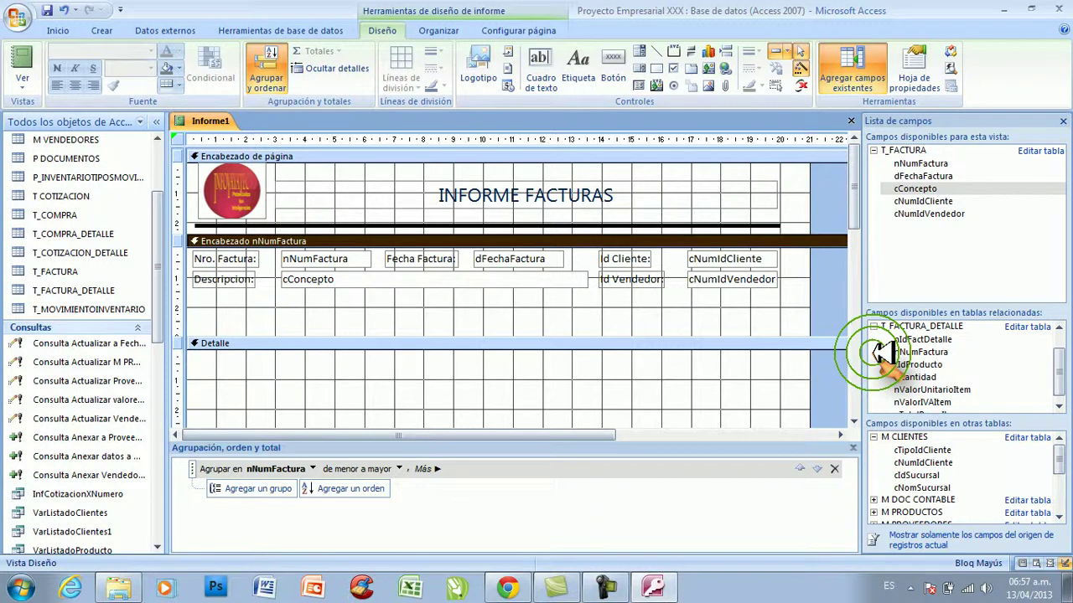
{"action": "left_click_drag", "start_coordinate": [943, 339], "coordinate": [452, 285]}
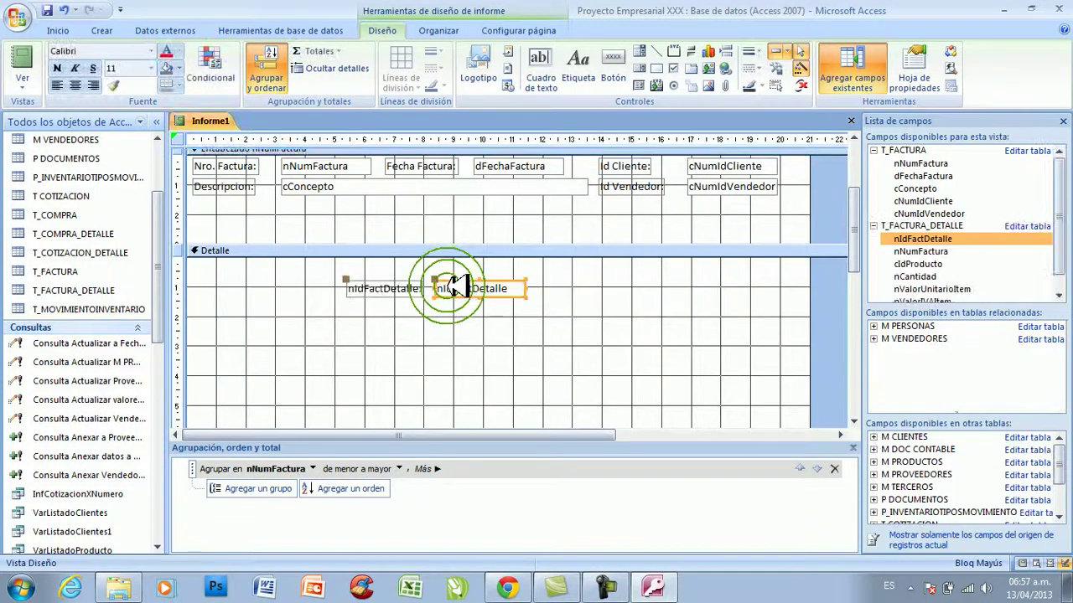
{"action": "key", "text": "Left"}
{"action": "key", "text": "Left"}
{"action": "key", "text": "Left"}
{"action": "key", "text": "Left"}
{"action": "key", "text": "Left"}
{"action": "key", "text": "Left"}
{"action": "key", "text": "Left"}
{"action": "key", "text": "Left"}
{"action": "key", "text": "Left"}
{"action": "key", "text": "Left"}
{"action": "key", "text": "Left"}
{"action": "key", "text": "Left"}
{"action": "key", "text": "Left"}
{"action": "key", "text": "Left"}
{"action": "key", "text": "Left"}
{"action": "key", "text": "Left"}
{"action": "key", "text": "Left"}
{"action": "key", "text": "Left"}
{"action": "key", "text": "Left"}
{"action": "key", "text": "Left"}
{"action": "key", "text": "Left"}
{"action": "key", "text": "Left"}
{"action": "key", "text": "Left"}
{"action": "key", "text": "Left"}
{"action": "key", "text": "Left"}
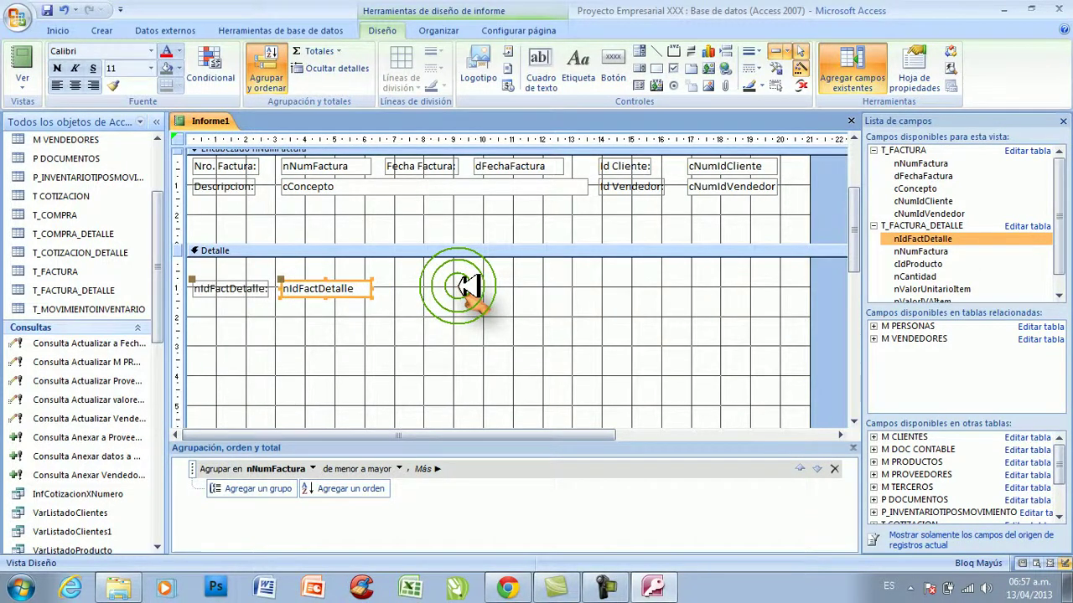
{"action": "key", "text": "Up"}
{"action": "key", "text": "Up"}
{"action": "key", "text": "Up"}
{"action": "key", "text": "Up"}
{"action": "key", "text": "Up"}
{"action": "key", "text": "Up"}
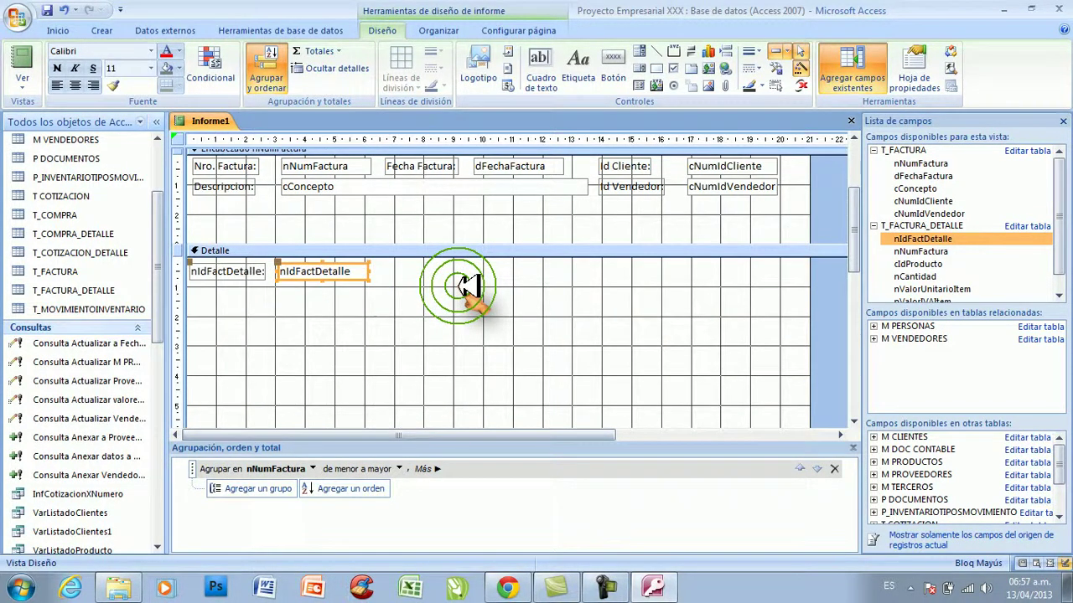
Move the nIdFactDetalle text box on its own to directly below its label in the Detail section.
{"action": "left_click", "coordinate": [428, 292]}
{"action": "left_click", "coordinate": [305, 273]}
{"action": "left_click", "coordinate": [283, 254]}
{"action": "left_click_drag", "start_coordinate": [280, 260], "coordinate": [201, 289]}
{"action": "left_click", "coordinate": [356, 325]}
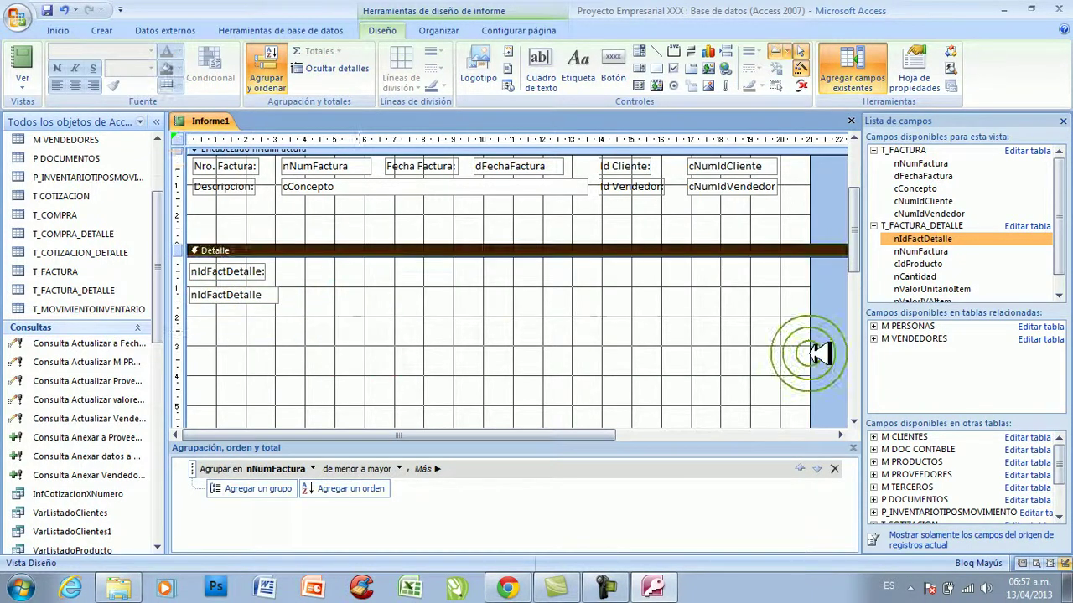
Add the cIdProducto field of T_FACTURA_DETALLE to the Detail section, level with the nIdFactDetalle label.
{"action": "left_click", "coordinate": [932, 251], "text": "ctrl"}
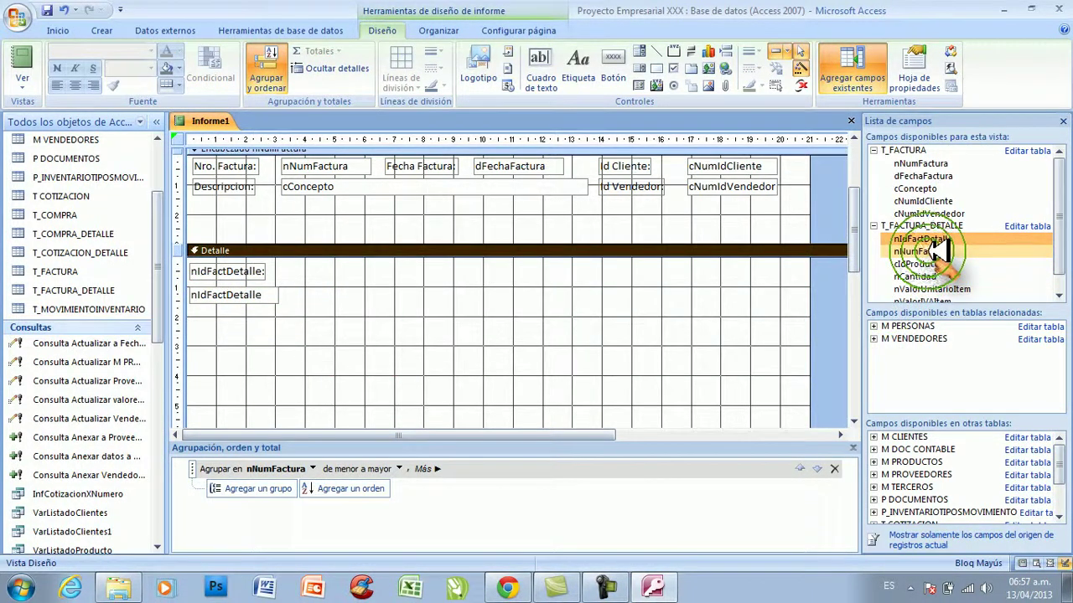
{"action": "left_click", "coordinate": [913, 265], "text": "ctrl"}
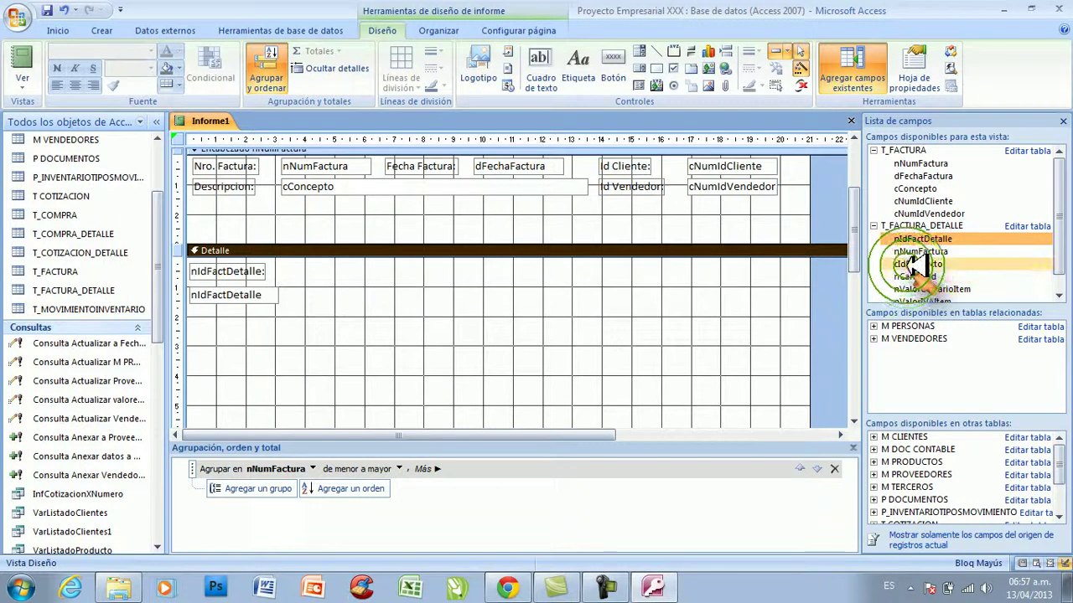
{"action": "left_click_drag", "start_coordinate": [916, 266], "coordinate": [479, 305]}
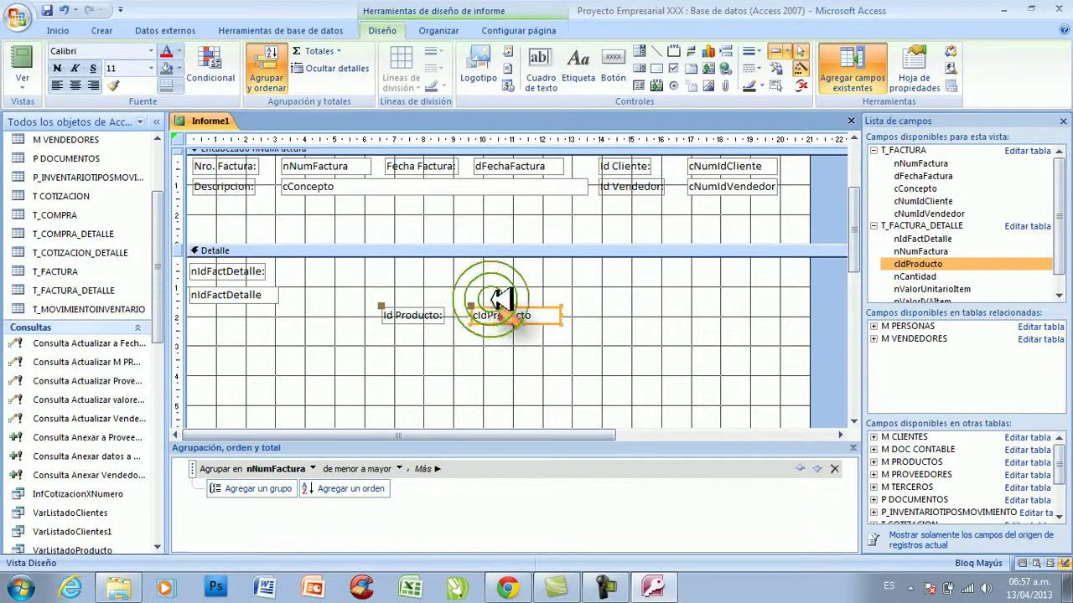
{"action": "key", "text": "Up"}
{"action": "key", "text": "Up"}
{"action": "key", "text": "Up"}
{"action": "key", "text": "Up"}
{"action": "key", "text": "Up"}
{"action": "key", "text": "Up"}
{"action": "key", "text": "Up"}
{"action": "key", "text": "Up"}
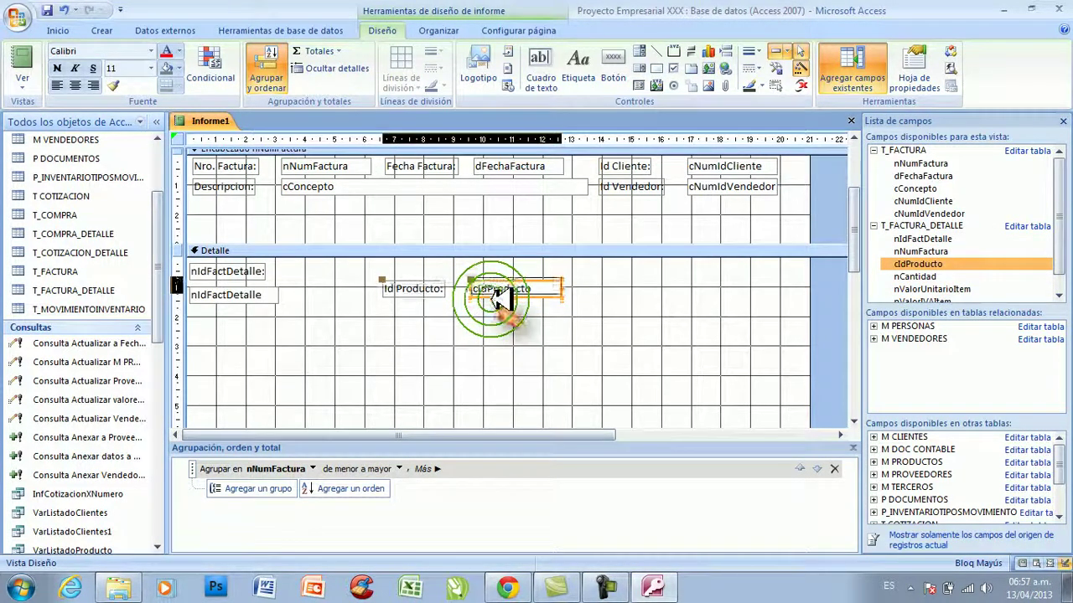
{"action": "key", "text": "Up"}
{"action": "key", "text": "Up"}
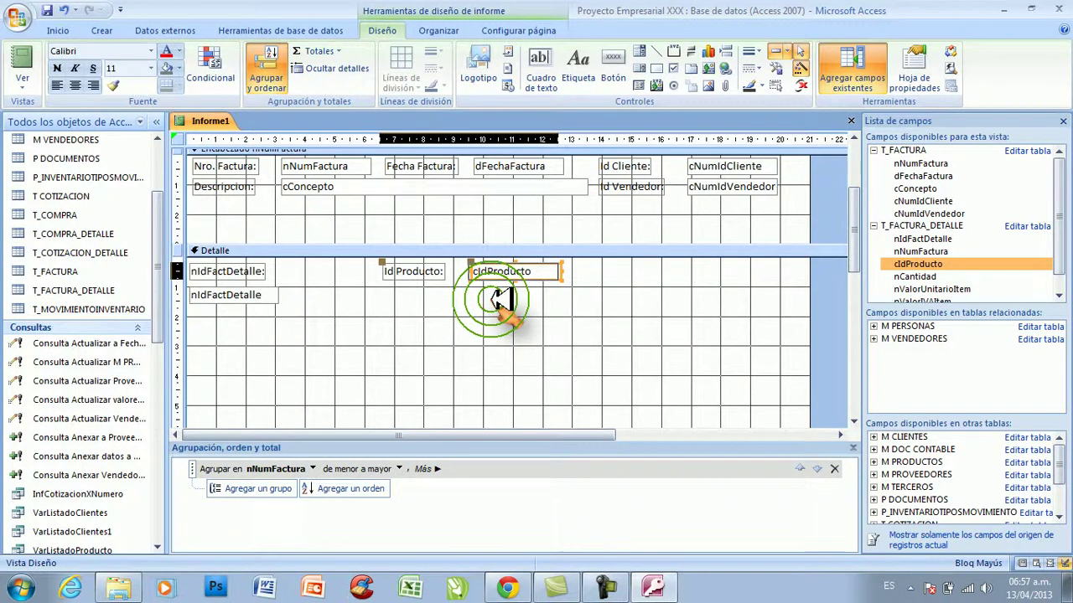
Shift the cIdProducto text box and its label sideways until the label sits just beside the nIdFactDetalle label.
{"action": "key", "text": "Left"}
{"action": "key", "text": "Left"}
{"action": "key", "text": "Left"}
{"action": "key", "text": "Left"}
{"action": "key", "text": "Left"}
{"action": "key", "text": "Left"}
{"action": "key", "text": "Left"}
{"action": "key", "text": "Left"}
{"action": "key", "text": "Left"}
{"action": "key", "text": "Left"}
{"action": "key", "text": "Left"}
{"action": "key", "text": "Left"}
{"action": "key", "text": "Left"}
{"action": "key", "text": "Left"}
{"action": "key", "text": "Left"}
{"action": "key", "text": "Left"}
{"action": "key", "text": "Left"}
{"action": "key", "text": "Left"}
{"action": "key", "text": "Left"}
{"action": "key", "text": "Left"}
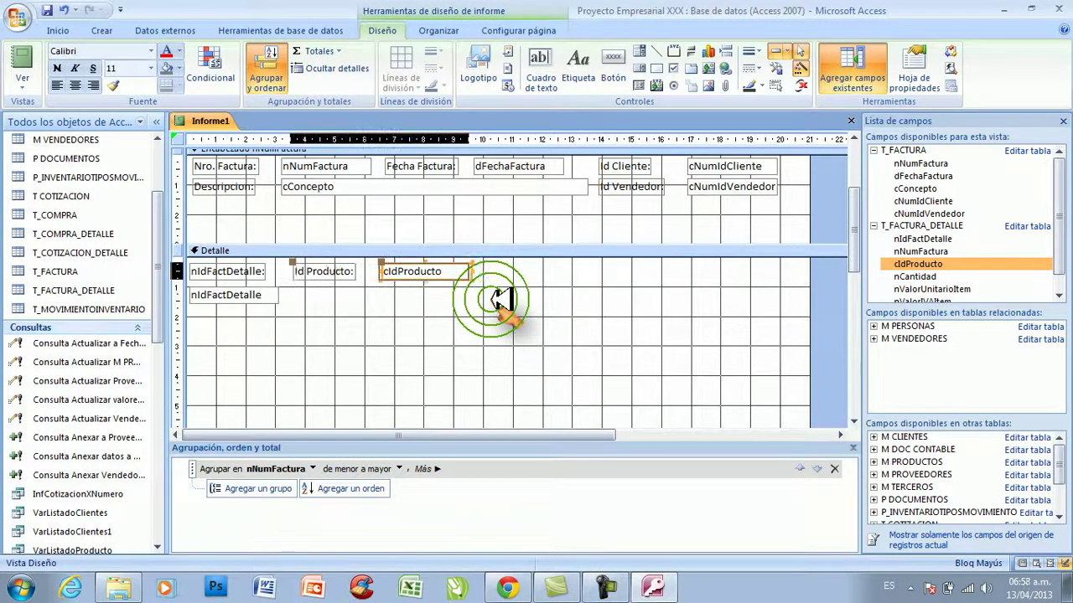
{"action": "key", "text": "Right"}
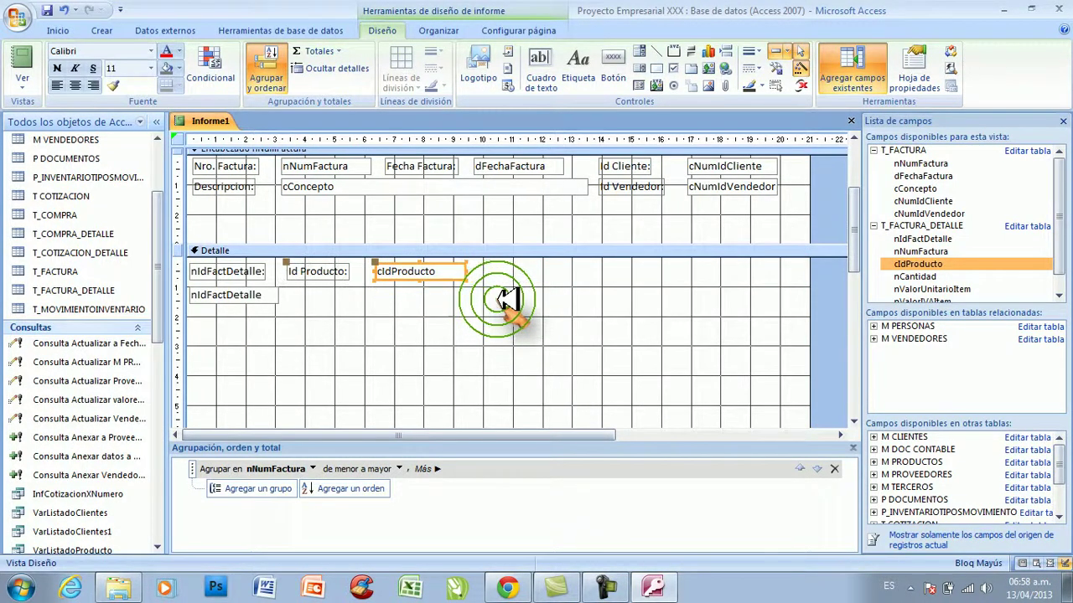
{"action": "left_click", "coordinate": [451, 305]}
Move the cIdProducto text box on its own to directly below the Id Producto label.
{"action": "left_click", "coordinate": [426, 277]}
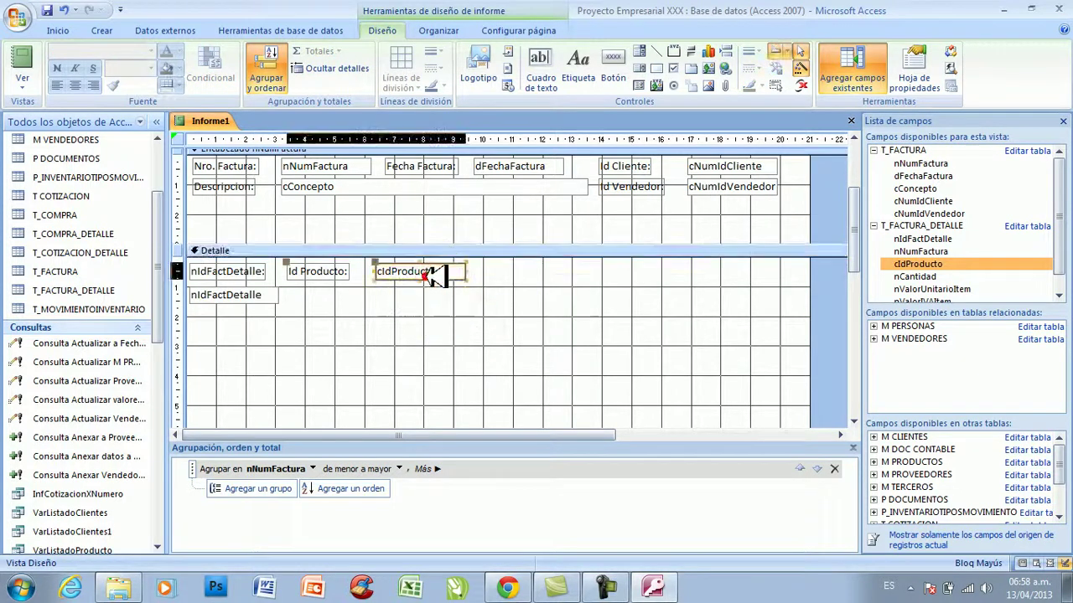
{"action": "left_click_drag", "start_coordinate": [375, 261], "coordinate": [289, 284]}
{"action": "left_click", "coordinate": [432, 300]}
{"action": "left_click", "coordinate": [352, 300]}
{"action": "left_click", "coordinate": [289, 285]}
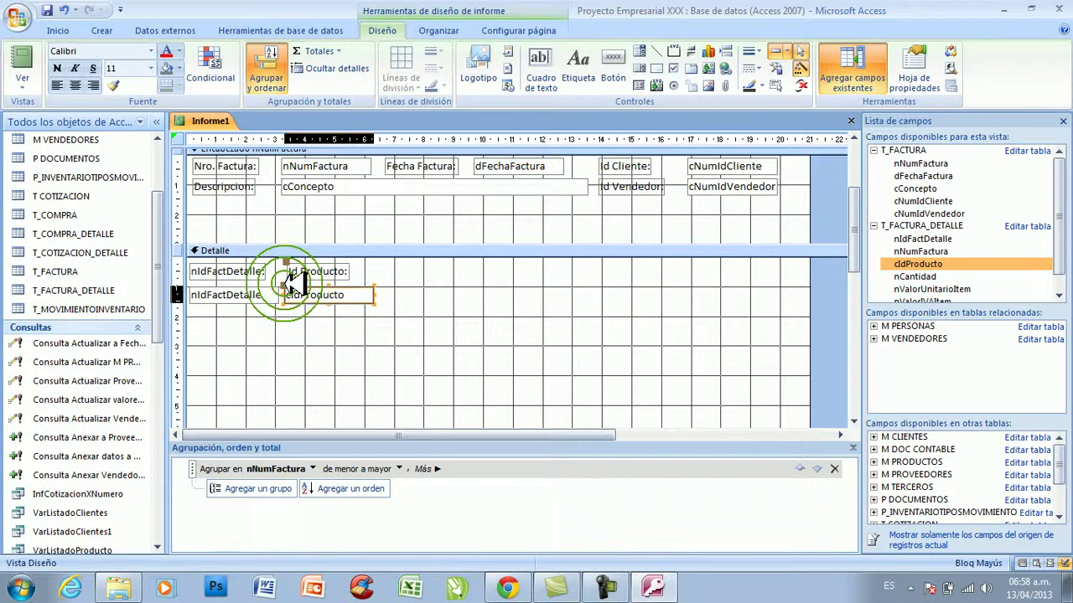
{"action": "left_click", "coordinate": [429, 289]}
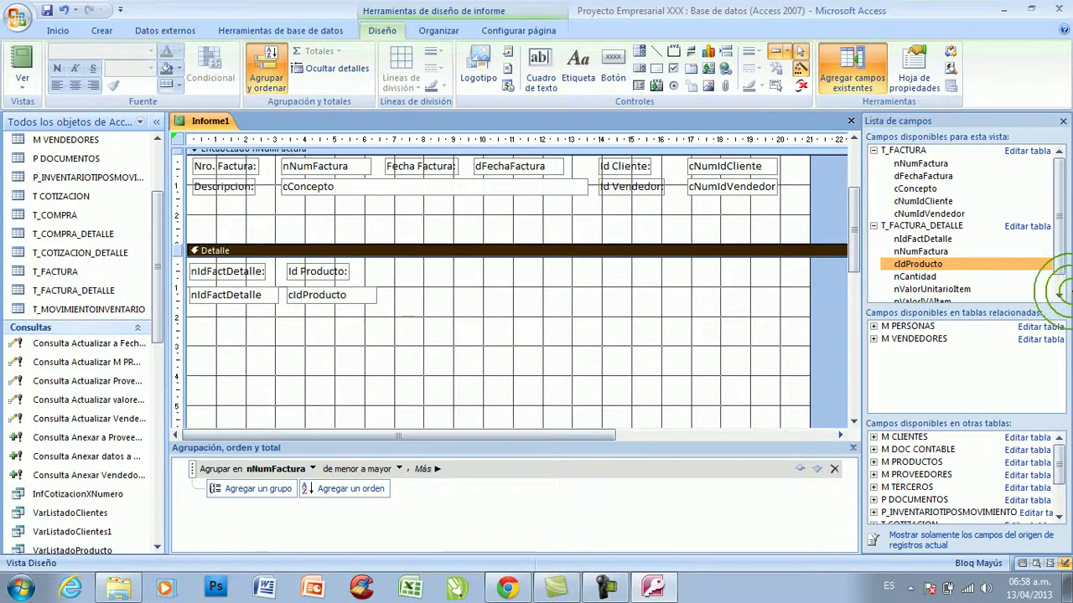
Add the nCantidad field to the Detail section, with its label in line with and just beyond the Id Producto label.
{"action": "left_click_drag", "start_coordinate": [922, 282], "coordinate": [532, 299]}
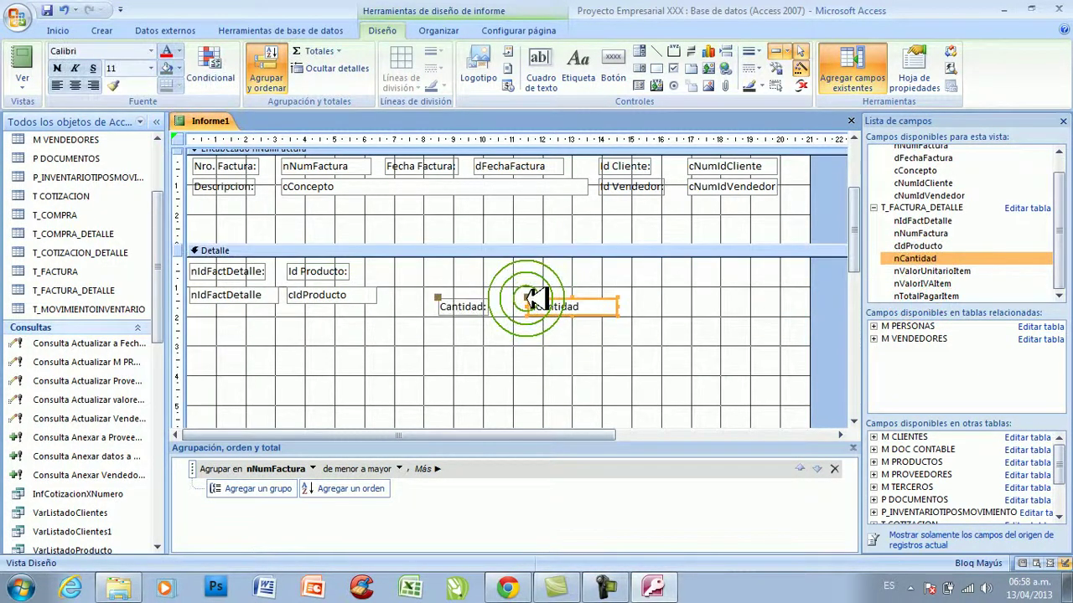
{"action": "key", "text": "Up"}
{"action": "key", "text": "Up"}
{"action": "key", "text": "Up"}
{"action": "key", "text": "Up"}
{"action": "key", "text": "Up"}
{"action": "key", "text": "Up"}
{"action": "key", "text": "Up"}
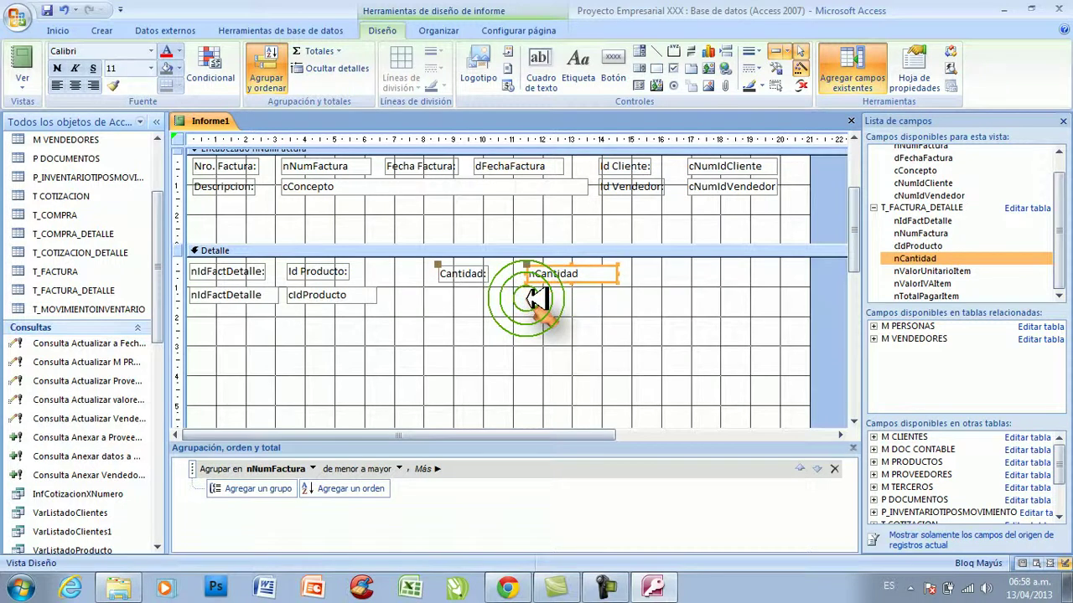
{"action": "key", "text": "Left"}
{"action": "key", "text": "Left"}
{"action": "key", "text": "Left"}
{"action": "key", "text": "Left"}
{"action": "key", "text": "Left"}
{"action": "key", "text": "Left"}
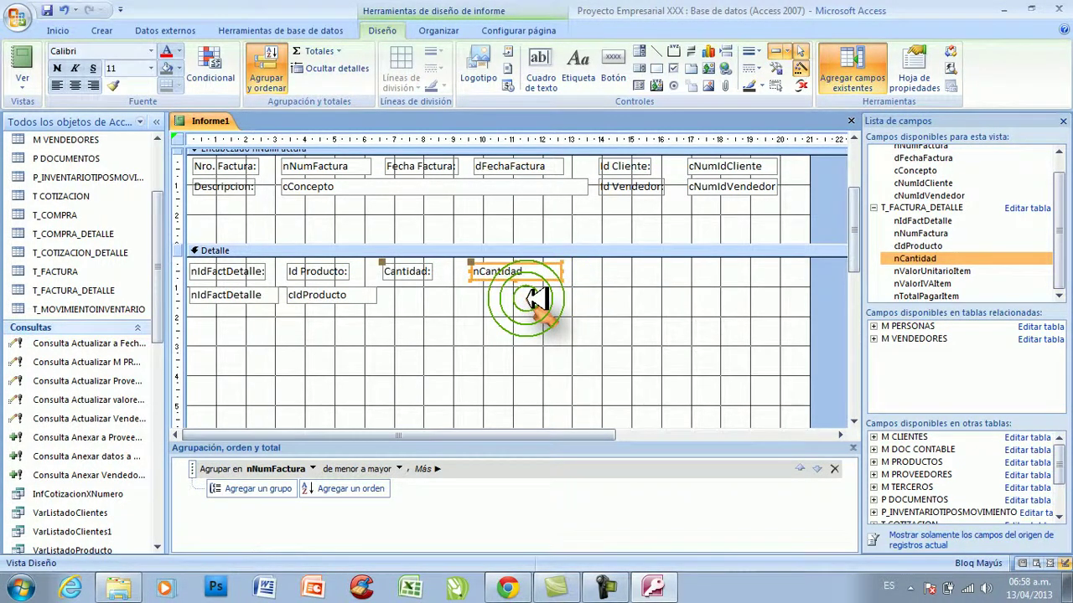
{"action": "left_click", "coordinate": [444, 293]}
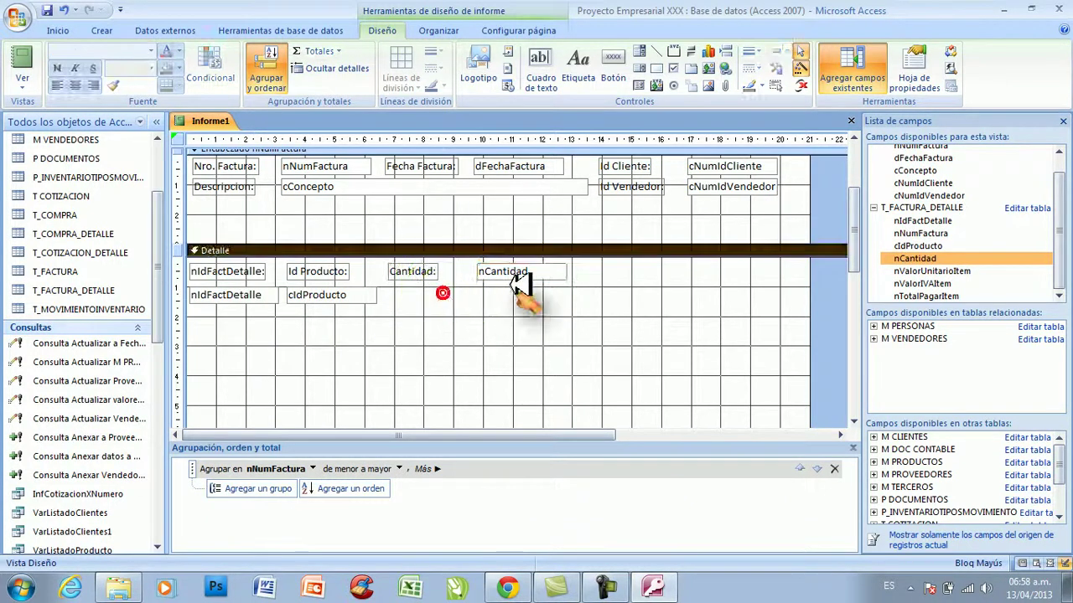
Move the nCantidad text box on its own to directly below the Cantidad label.
{"action": "left_click", "coordinate": [501, 270]}
{"action": "left_click", "coordinate": [484, 256]}
{"action": "left_click_drag", "start_coordinate": [485, 260], "coordinate": [394, 281]}
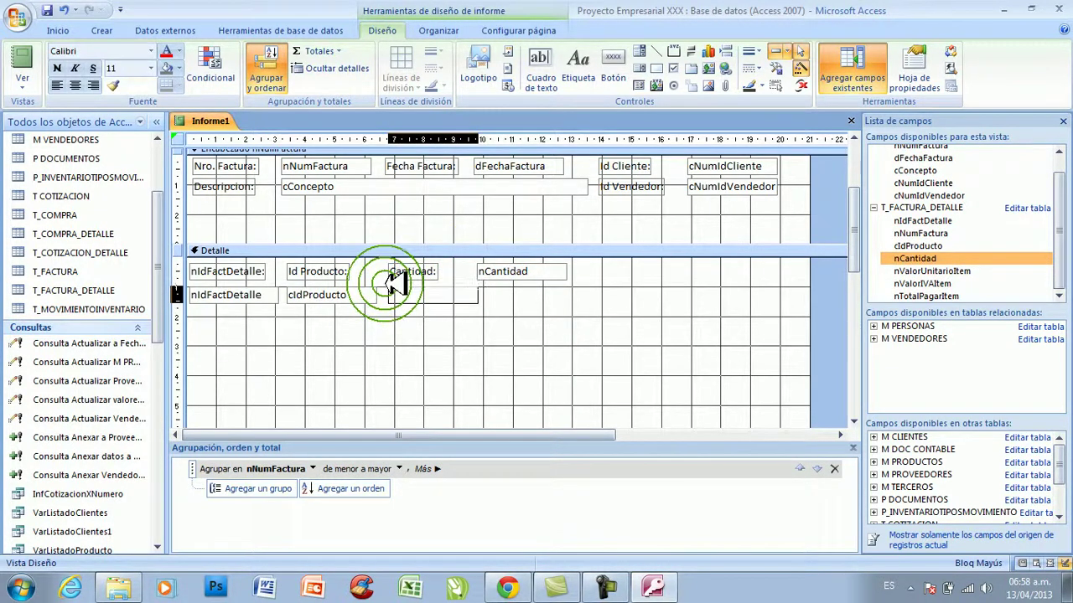
{"action": "left_click_drag", "start_coordinate": [395, 283], "coordinate": [396, 285]}
{"action": "left_click", "coordinate": [519, 345]}
{"action": "left_click", "coordinate": [606, 346]}
{"action": "left_click", "coordinate": [754, 390]}
Add the nValorUnitarioItem field to the Detail section, level with the row of labels.
{"action": "left_click", "coordinate": [938, 270]}
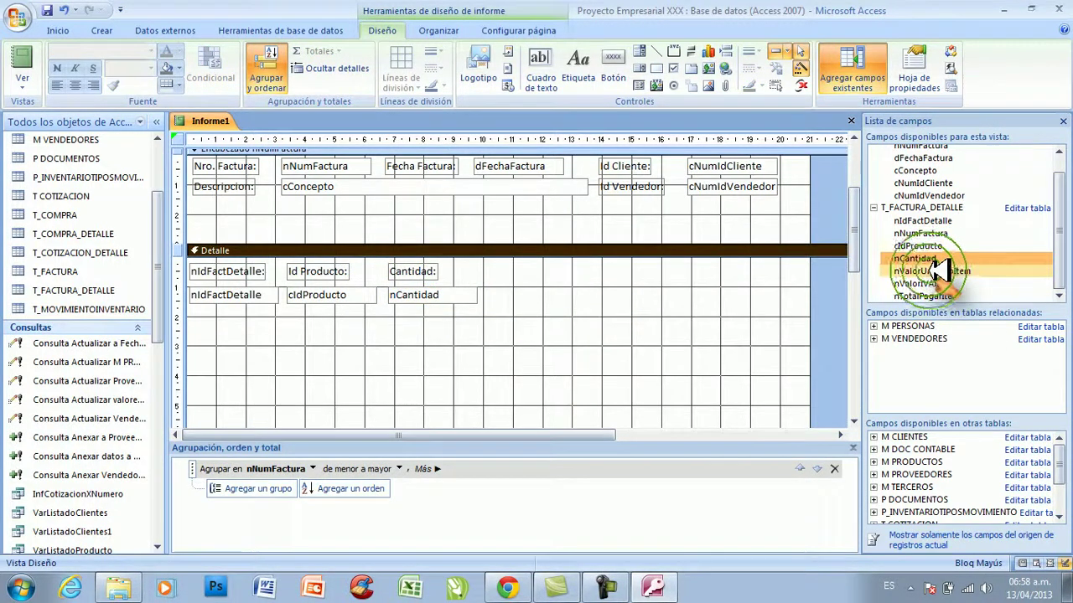
{"action": "left_click_drag", "start_coordinate": [938, 269], "coordinate": [677, 296]}
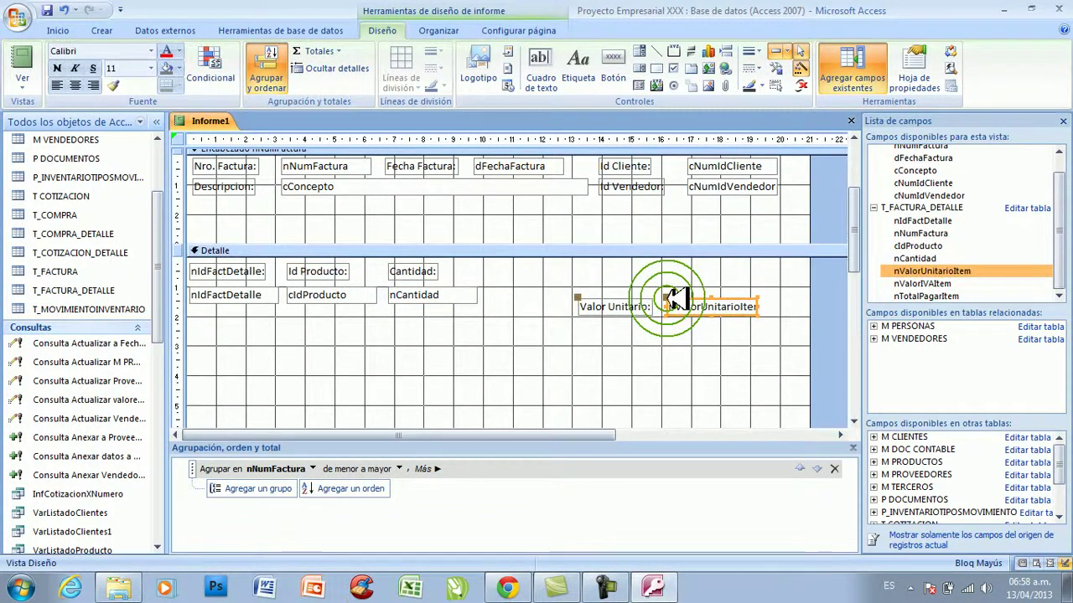
{"action": "key", "text": "Up"}
{"action": "key", "text": "Up"}
{"action": "key", "text": "Up"}
{"action": "key", "text": "Up"}
{"action": "key", "text": "Up"}
{"action": "key", "text": "Up"}
{"action": "key", "text": "Up"}
{"action": "key", "text": "Up"}
{"action": "key", "text": "Up"}
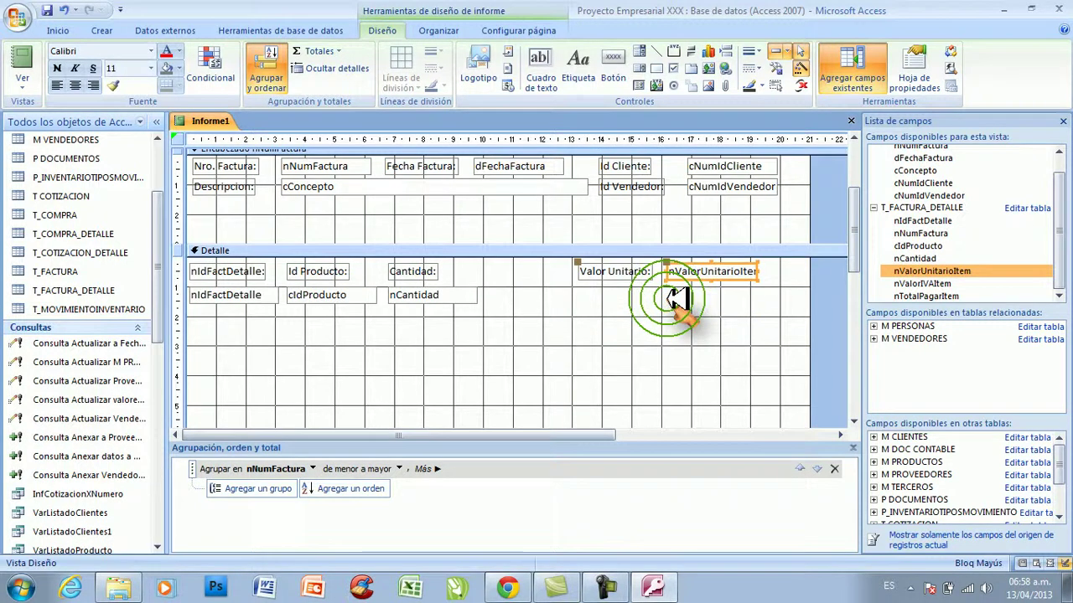
Shift the nValorUnitarioItem text box and its label sideways until the label starts just beyond the nCantidad text box.
{"action": "key", "text": "Left"}
{"action": "key", "text": "Left"}
{"action": "key", "text": "Left"}
{"action": "key", "text": "Left"}
{"action": "key", "text": "Left"}
{"action": "key", "text": "Left"}
{"action": "key", "text": "Left"}
{"action": "key", "text": "Left"}
{"action": "key", "text": "Left"}
{"action": "key", "text": "Left"}
{"action": "key", "text": "Left"}
{"action": "key", "text": "Left"}
{"action": "key", "text": "Left"}
{"action": "key", "text": "Left"}
{"action": "key", "text": "Left"}
{"action": "key", "text": "Left"}
{"action": "key", "text": "Left"}
{"action": "key", "text": "Left"}
{"action": "key", "text": "Left"}
{"action": "key", "text": "Left"}
{"action": "key", "text": "Left"}
{"action": "key", "text": "Left"}
{"action": "key", "text": "Left"}
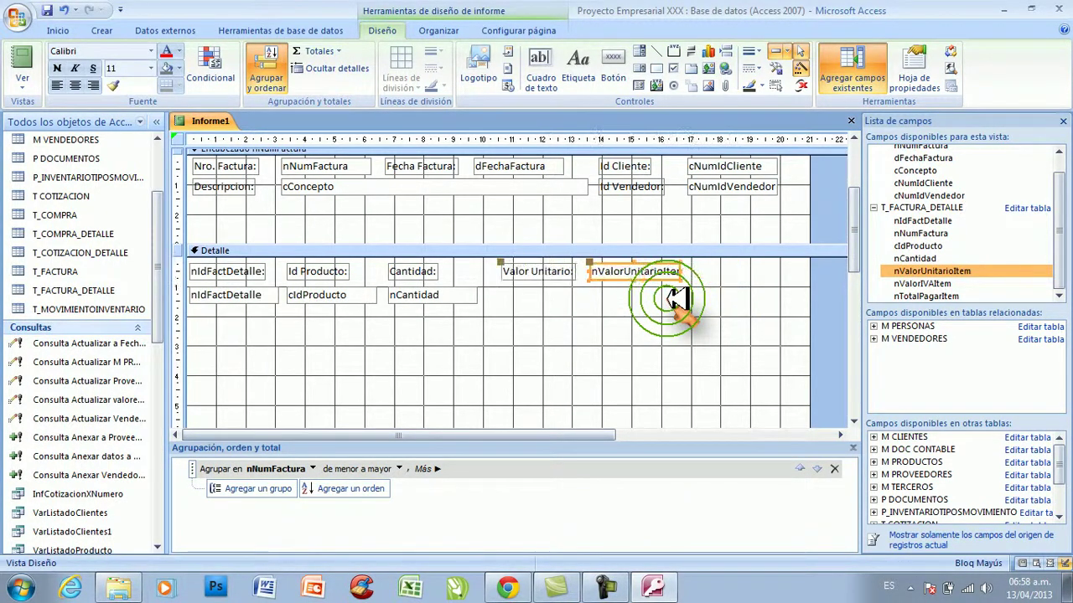
{"action": "key", "text": "Left"}
{"action": "key", "text": "Left"}
{"action": "left_click", "coordinate": [674, 299]}
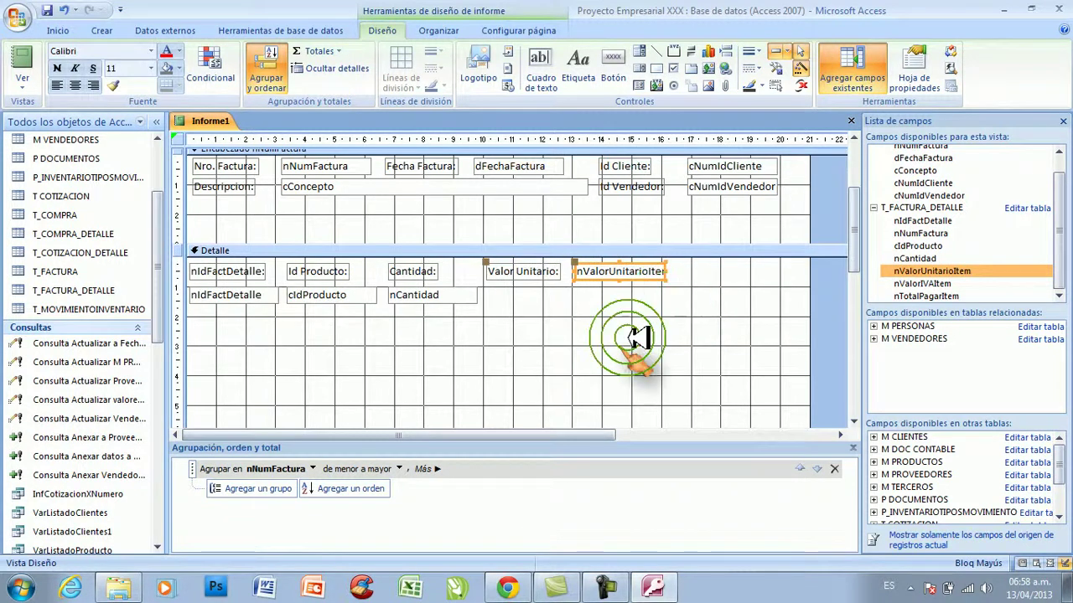
Move the nValorUnitarioItem text box on its own to directly below the Valor Unitario label.
{"action": "left_click", "coordinate": [598, 274]}
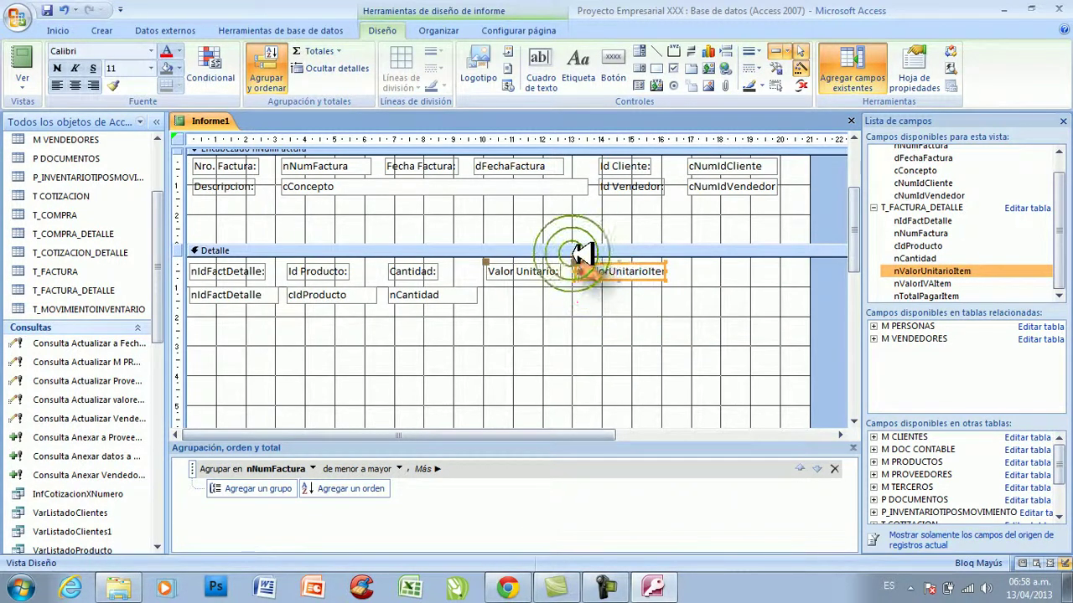
{"action": "left_click_drag", "start_coordinate": [581, 262], "coordinate": [496, 287]}
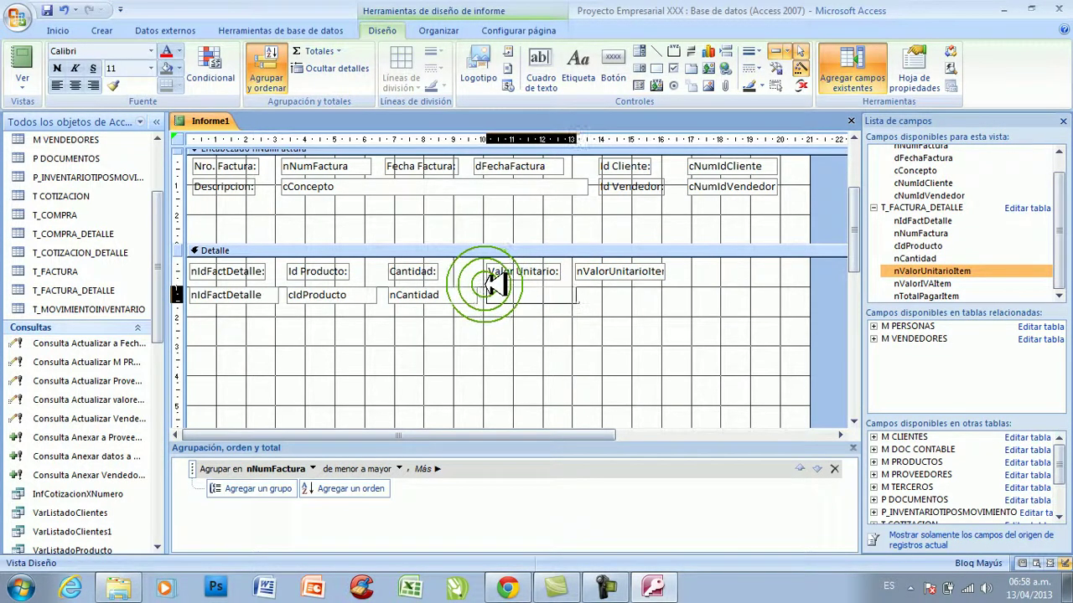
{"action": "left_click", "coordinate": [557, 338]}
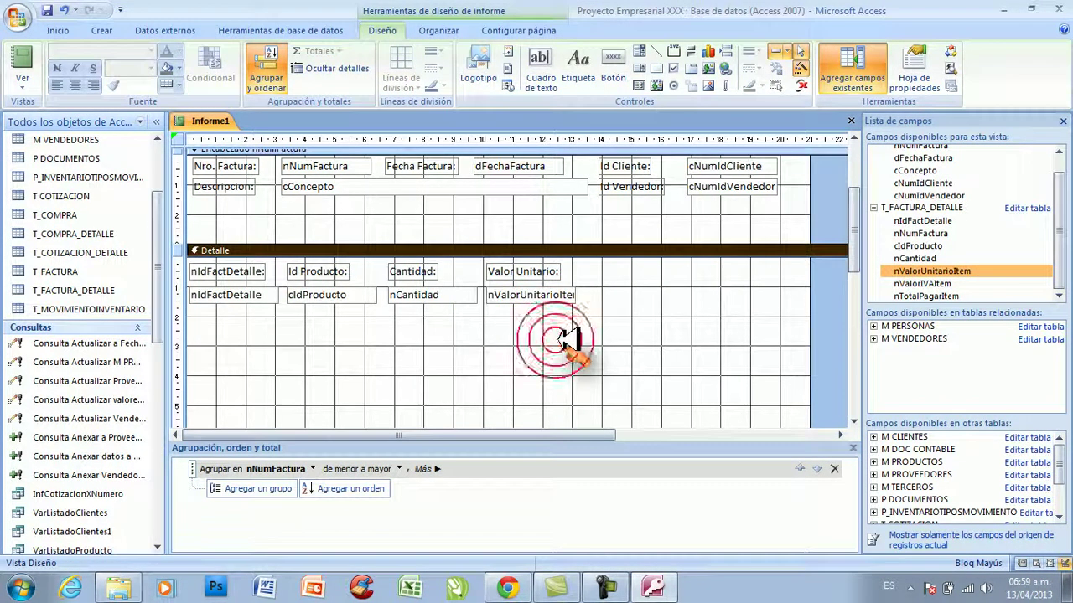
Add the nValorIVAItem field to the Detail section, with its label in line with and just beyond the Valor Unitario label.
{"action": "left_click_drag", "start_coordinate": [929, 289], "coordinate": [650, 273]}
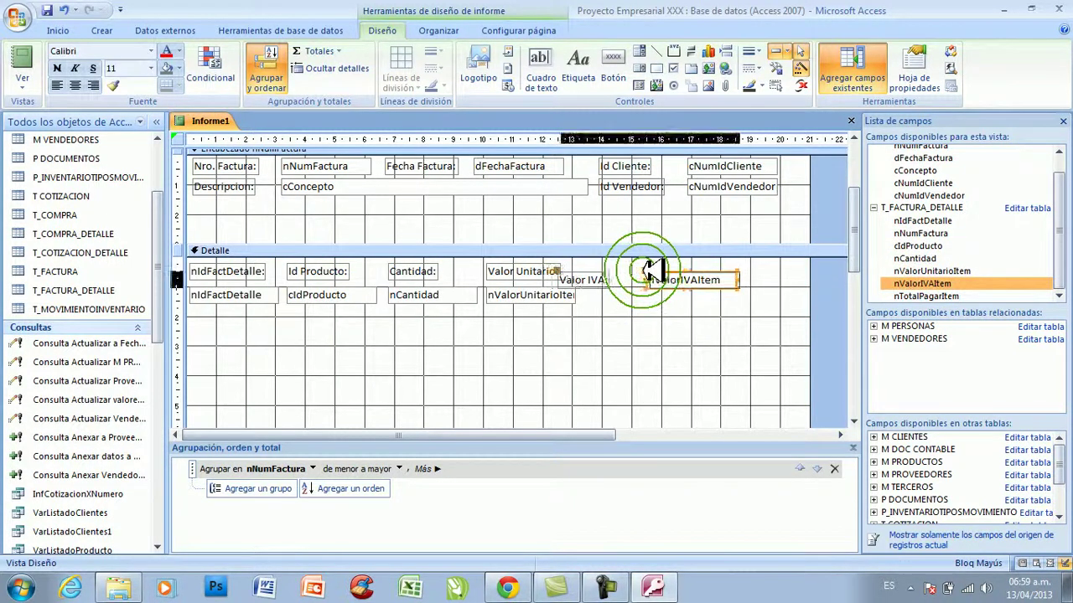
{"action": "key", "text": "Up"}
{"action": "key", "text": "Up"}
{"action": "key", "text": "Up"}
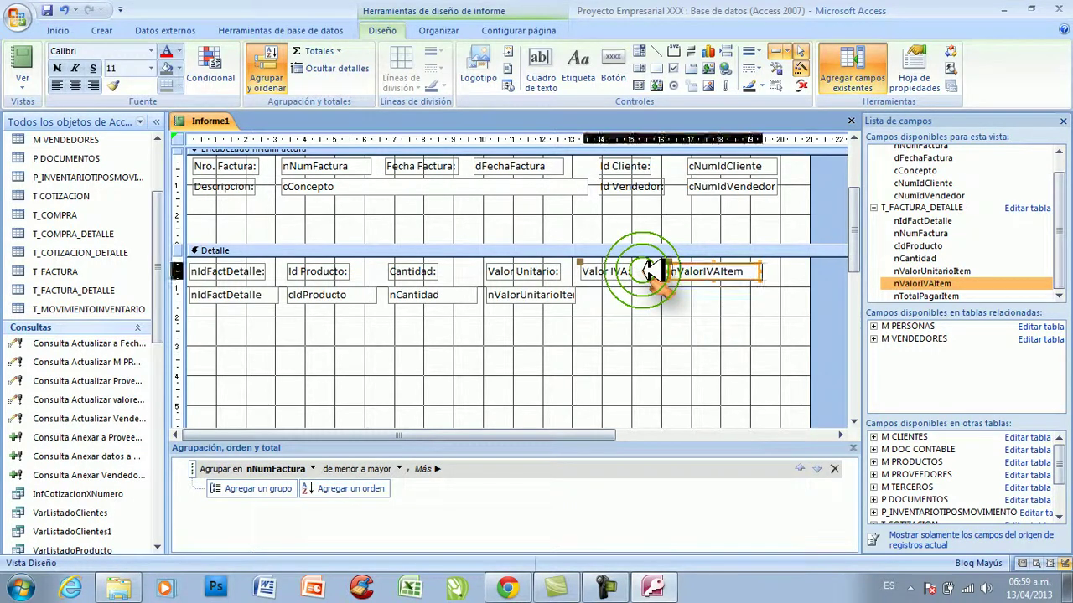
{"action": "left_click", "coordinate": [678, 307]}
Move the nValorIVAItem text box on its own to directly below the Valor IVA label.
{"action": "left_click", "coordinate": [699, 274]}
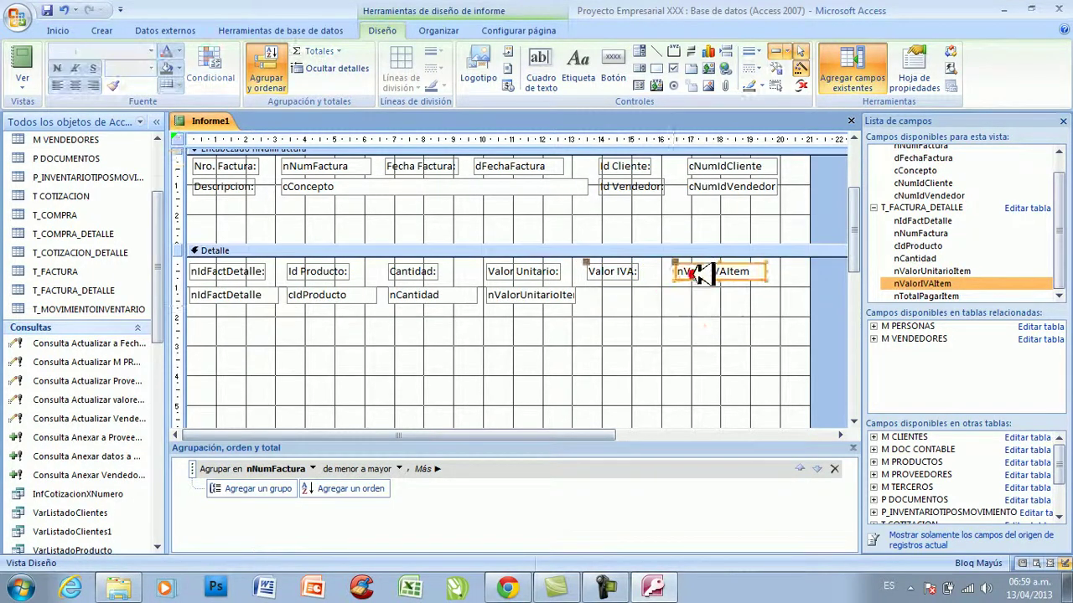
{"action": "left_click_drag", "start_coordinate": [675, 275], "coordinate": [592, 289]}
{"action": "left_click", "coordinate": [628, 347]}
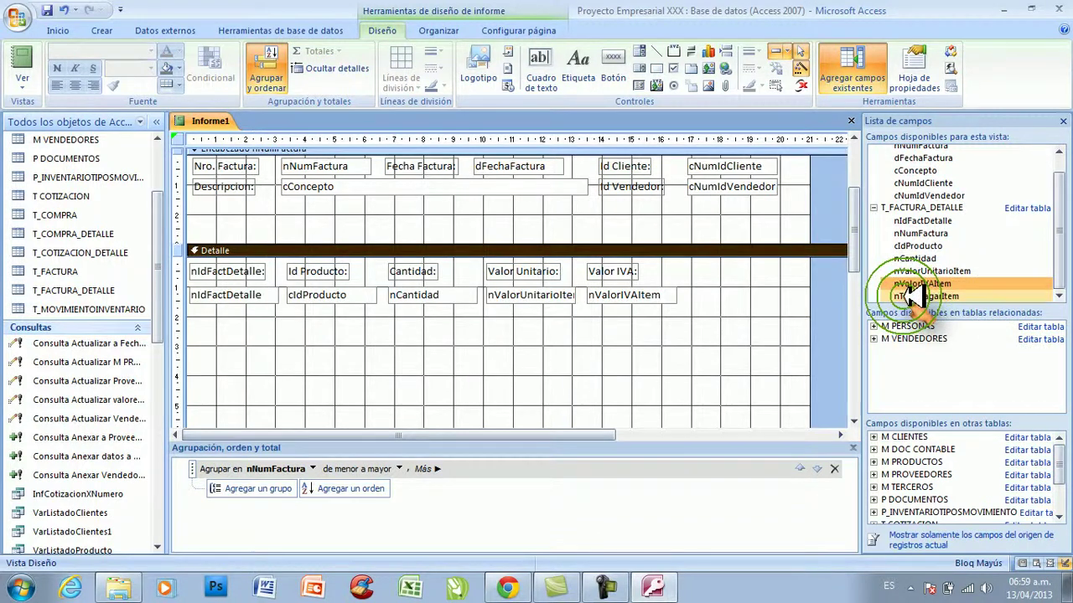
Add the nTotalPagarItem field to the Detail section, with its label in line with and beyond the Valor IVA label.
{"action": "left_click_drag", "start_coordinate": [905, 296], "coordinate": [859, 298]}
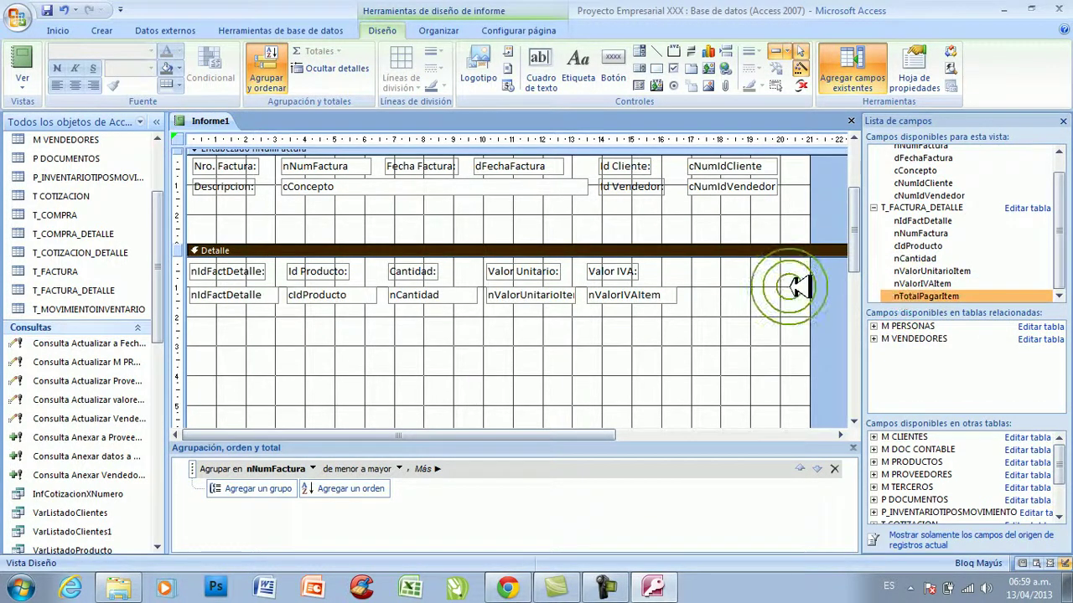
{"action": "left_click_drag", "start_coordinate": [734, 273], "coordinate": [735, 275]}
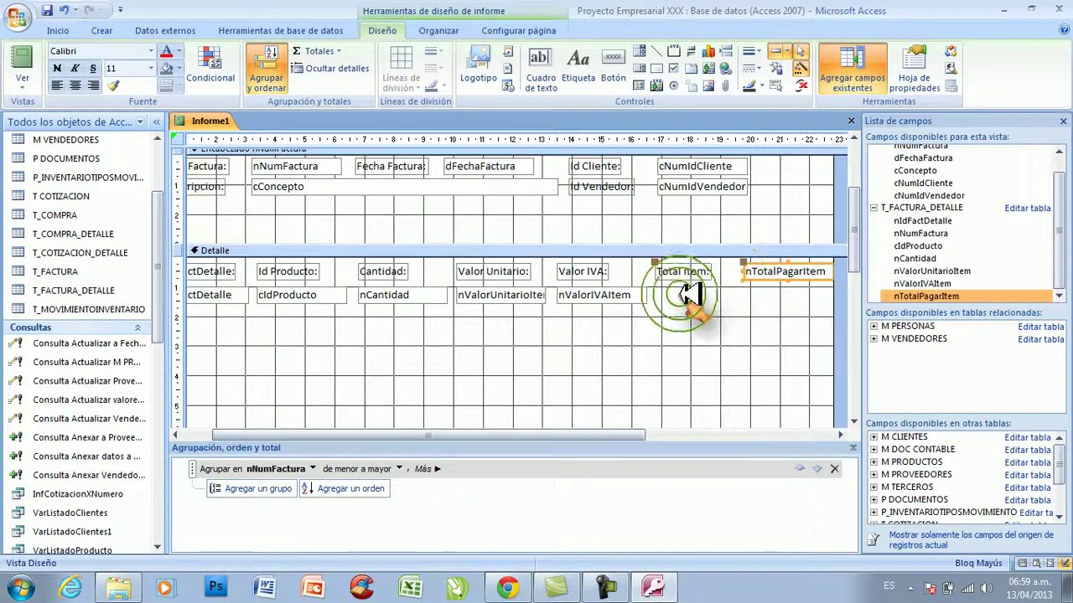
{"action": "left_click", "coordinate": [742, 326]}
Move the nTotalPagarItem text box directly below the Total Item label and narrow the report to about 21 cm wide.
{"action": "left_click", "coordinate": [756, 272]}
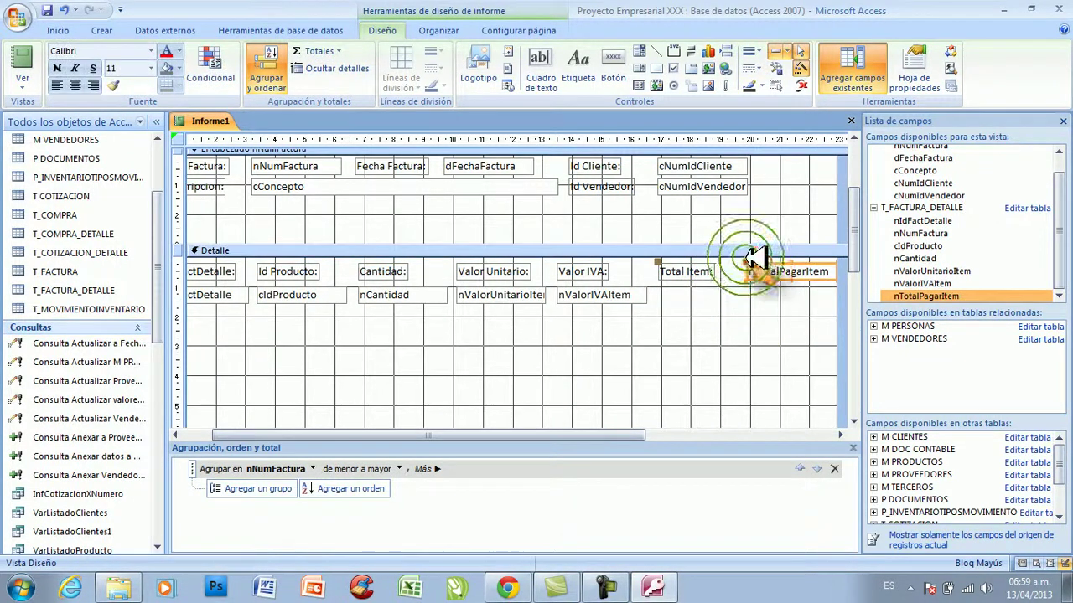
{"action": "left_click_drag", "start_coordinate": [753, 262], "coordinate": [663, 283]}
{"action": "left_click", "coordinate": [706, 335]}
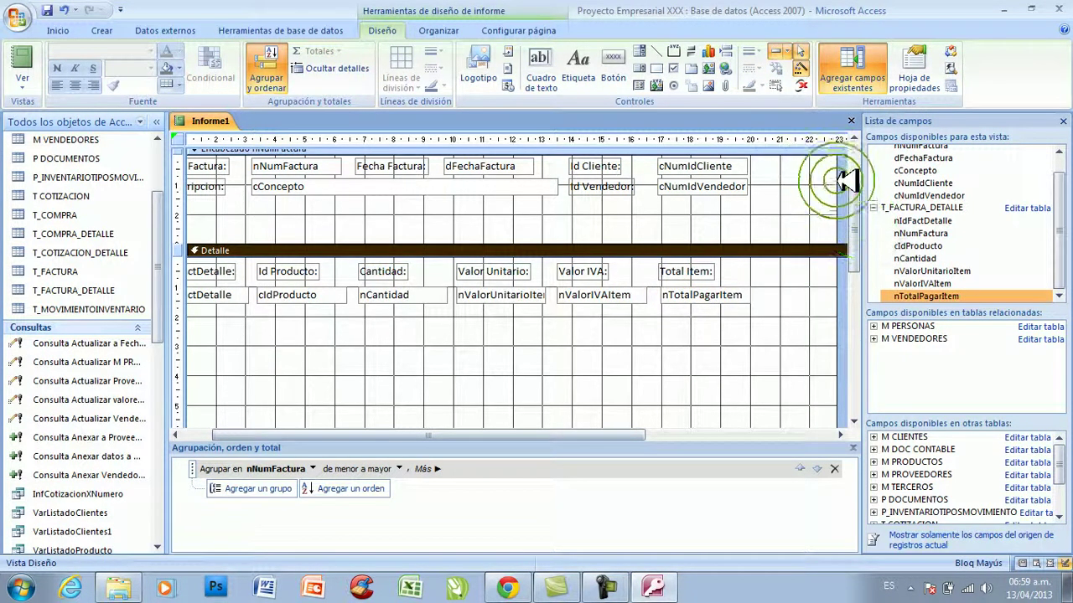
{"action": "left_click_drag", "start_coordinate": [846, 186], "coordinate": [788, 235]}
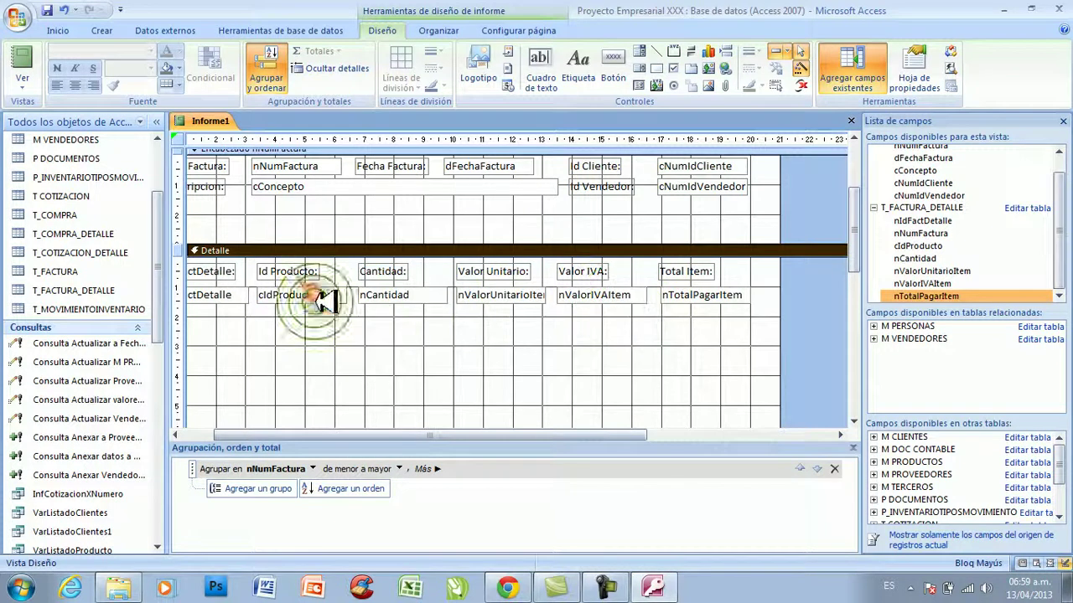
Cut the six column labels, from nIdFactDetalle to Total Item, out of the Detail section.
{"action": "left_click", "coordinate": [213, 274]}
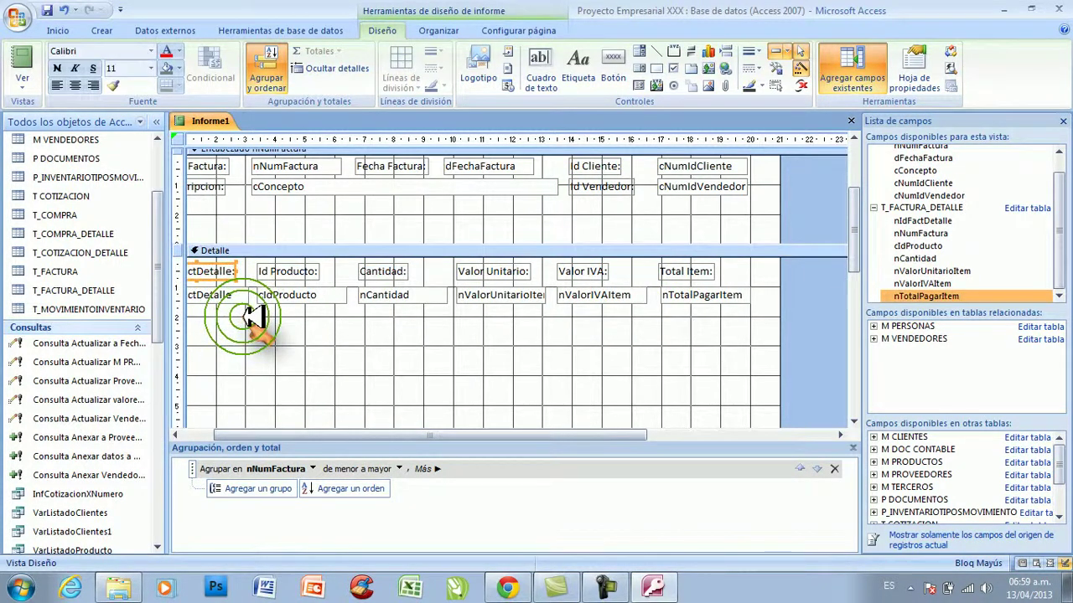
{"action": "left_click_drag", "start_coordinate": [430, 434], "coordinate": [397, 434]}
{"action": "left_click", "coordinate": [202, 276]}
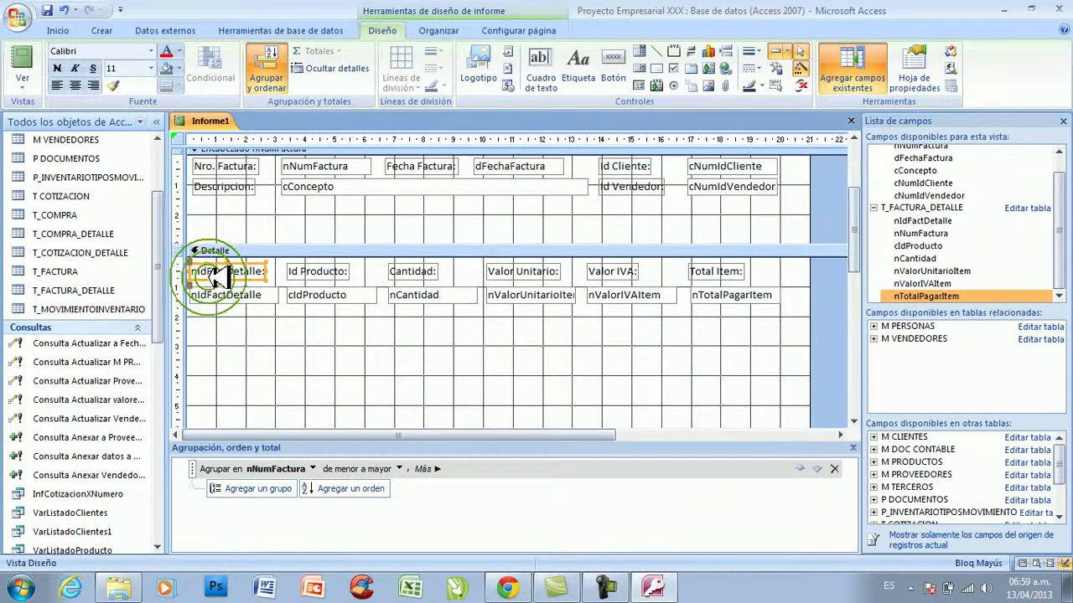
{"action": "left_click", "coordinate": [327, 273], "text": "shift"}
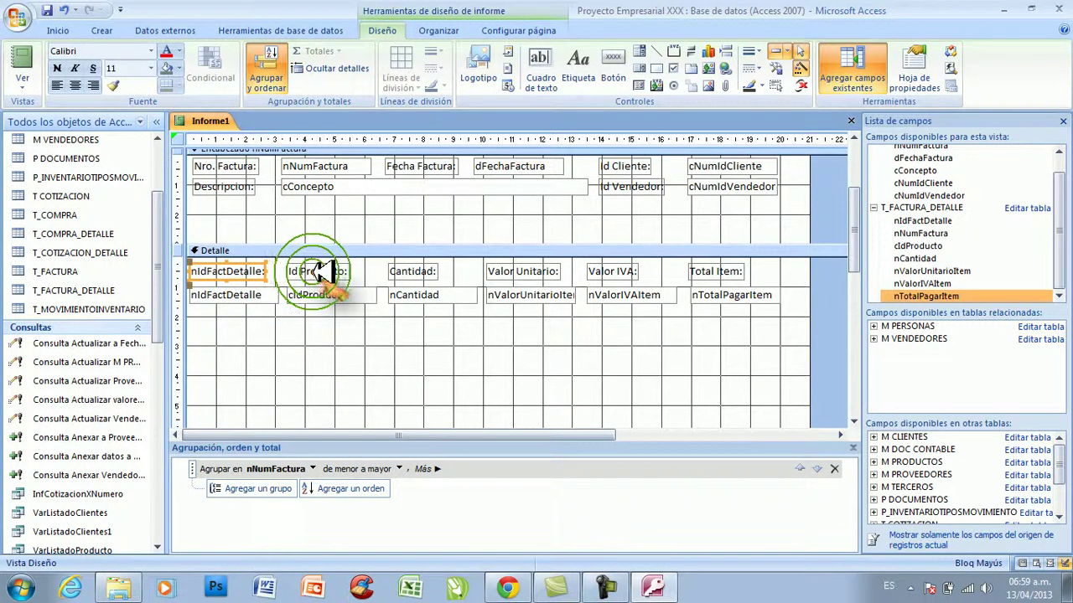
{"action": "left_click", "coordinate": [414, 271], "text": "shift"}
{"action": "left_click", "coordinate": [524, 270], "text": "shift"}
{"action": "left_click", "coordinate": [607, 271], "text": "shift"}
{"action": "left_click", "coordinate": [716, 271], "text": "shift"}
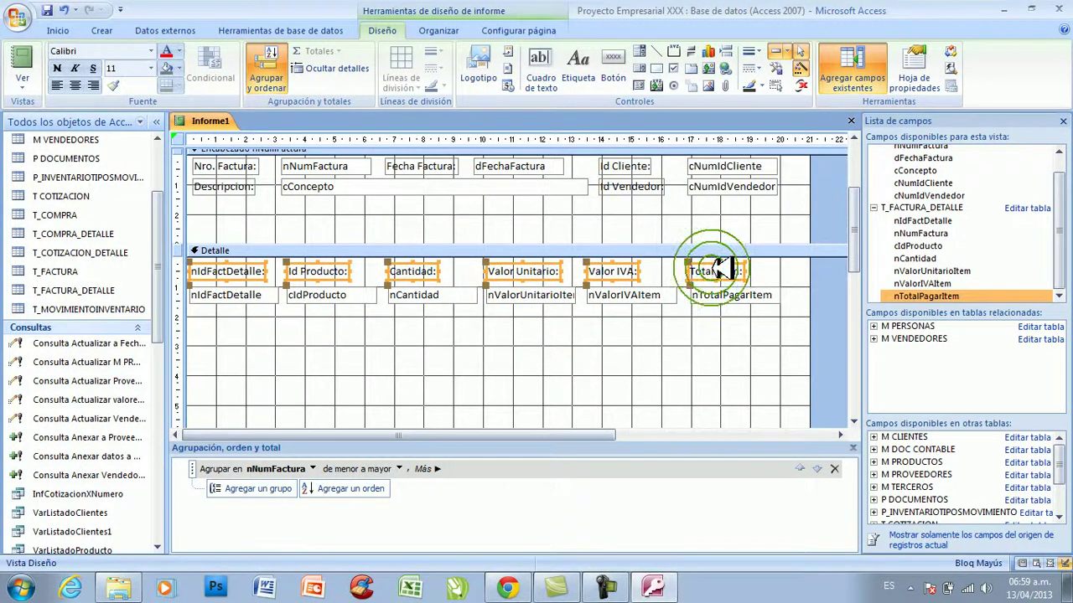
{"action": "left_click", "coordinate": [57, 30]}
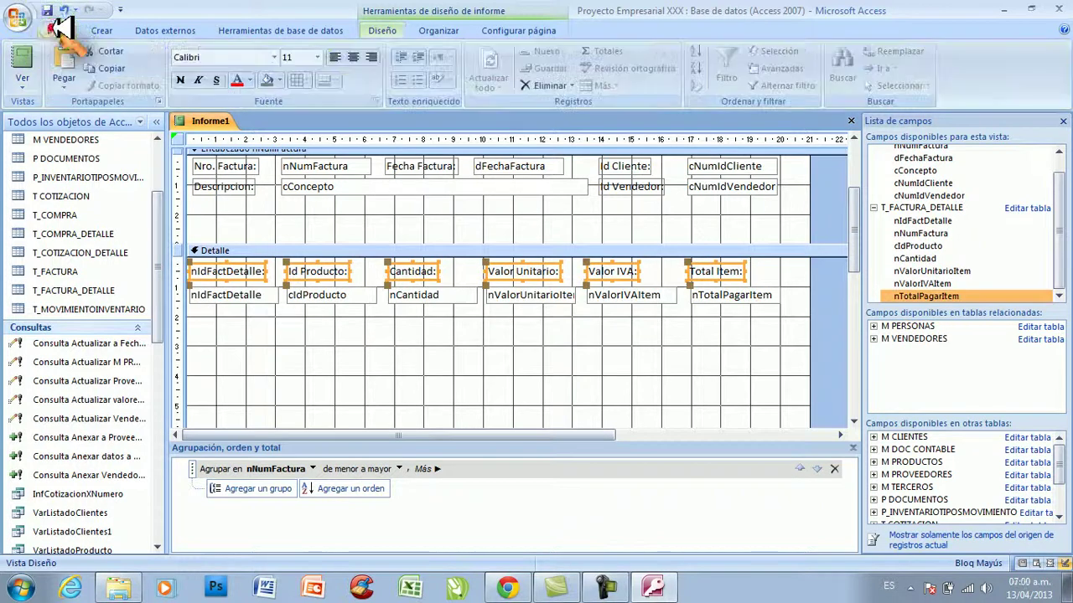
{"action": "left_click", "coordinate": [103, 51]}
Paste the six column labels into the nNumFactura header and move them down below the Descripcion row.
{"action": "left_click", "coordinate": [267, 221]}
{"action": "left_click", "coordinate": [255, 220]}
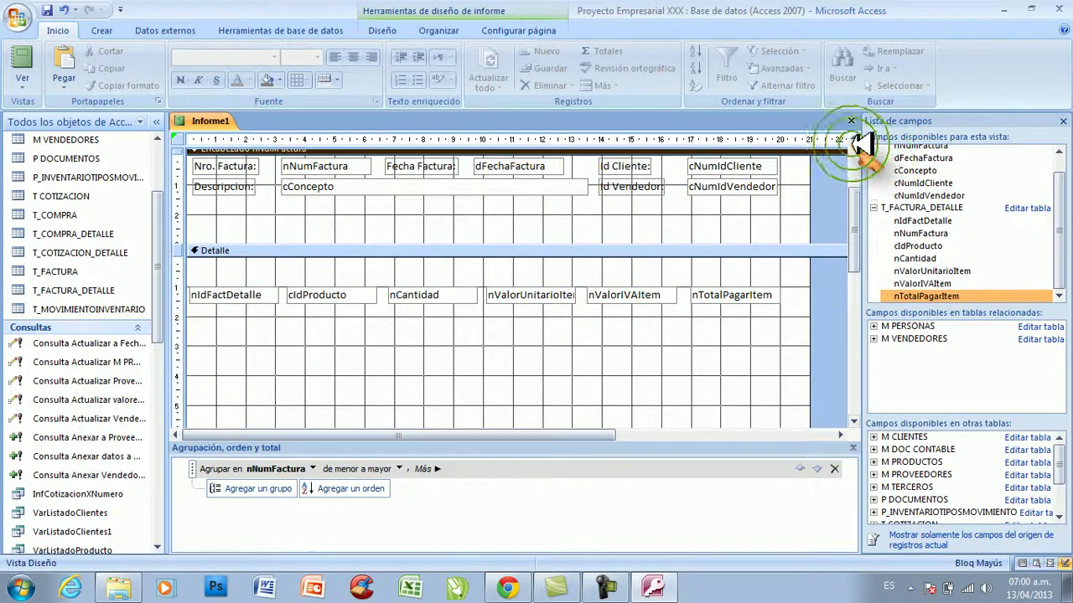
{"action": "left_click", "coordinate": [851, 139]}
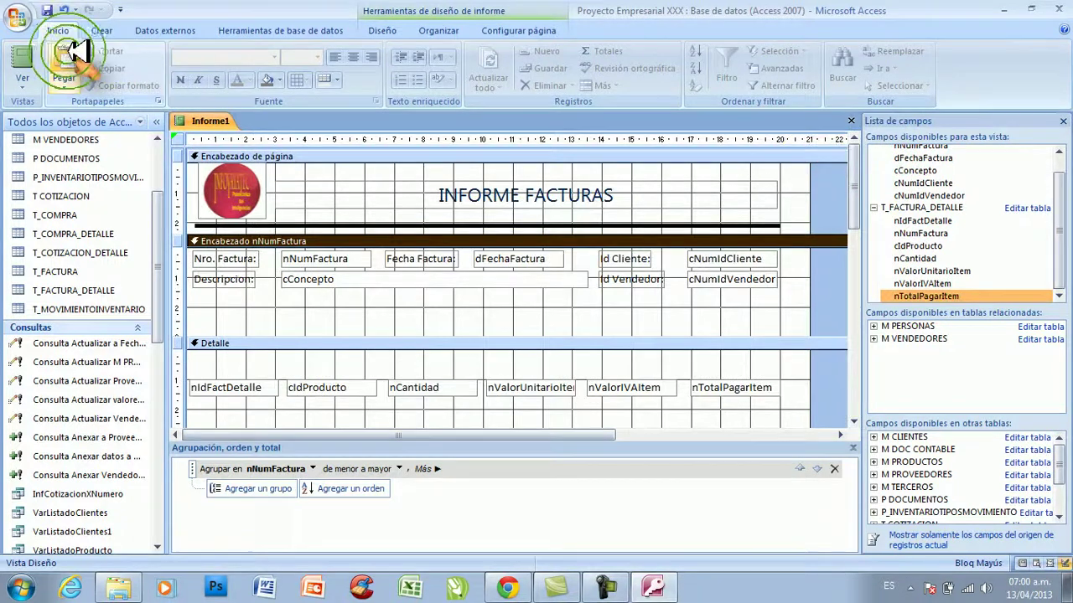
{"action": "left_click", "coordinate": [72, 55]}
{"action": "key", "text": "Down"}
{"action": "key", "text": "Down"}
{"action": "key", "text": "Down"}
{"action": "key", "text": "Down"}
{"action": "key", "text": "Down"}
{"action": "key", "text": "Down"}
{"action": "key", "text": "Down"}
{"action": "key", "text": "Down"}
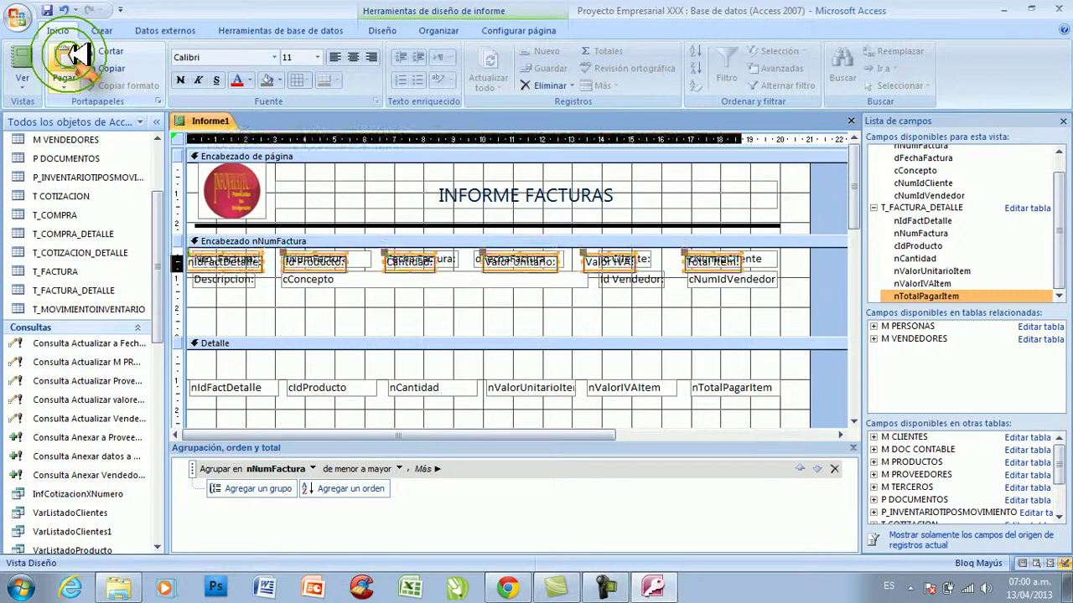
{"action": "key", "text": "Down"}
{"action": "key", "text": "Down"}
{"action": "key", "text": "Down"}
{"action": "key", "text": "Down"}
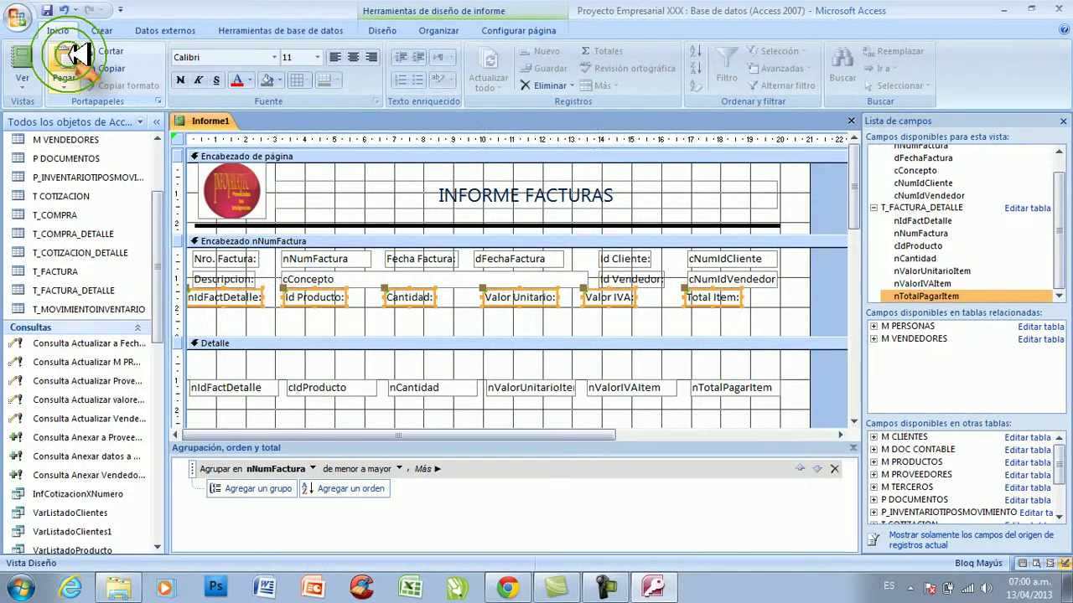
{"action": "key", "text": "Down"}
{"action": "key", "text": "Down"}
{"action": "key", "text": "Down"}
{"action": "key", "text": "Down"}
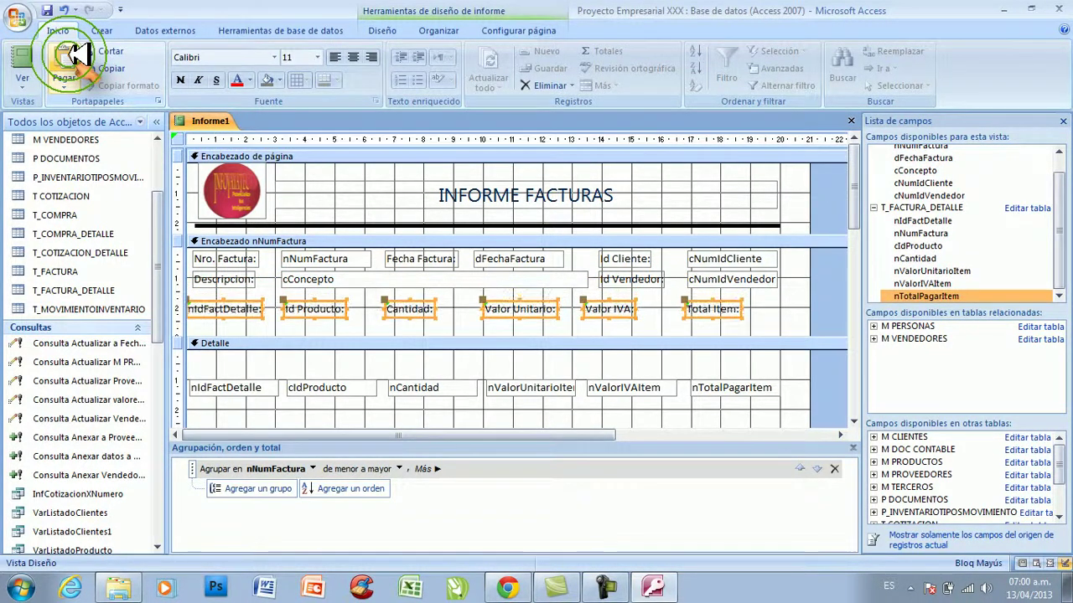
Nudge the pasted labels slightly inward and down so they line up with the Detail text boxes near the header's lower edge.
{"action": "key", "text": "Right"}
{"action": "key", "text": "Right"}
{"action": "key", "text": "Down"}
{"action": "key", "text": "Down"}
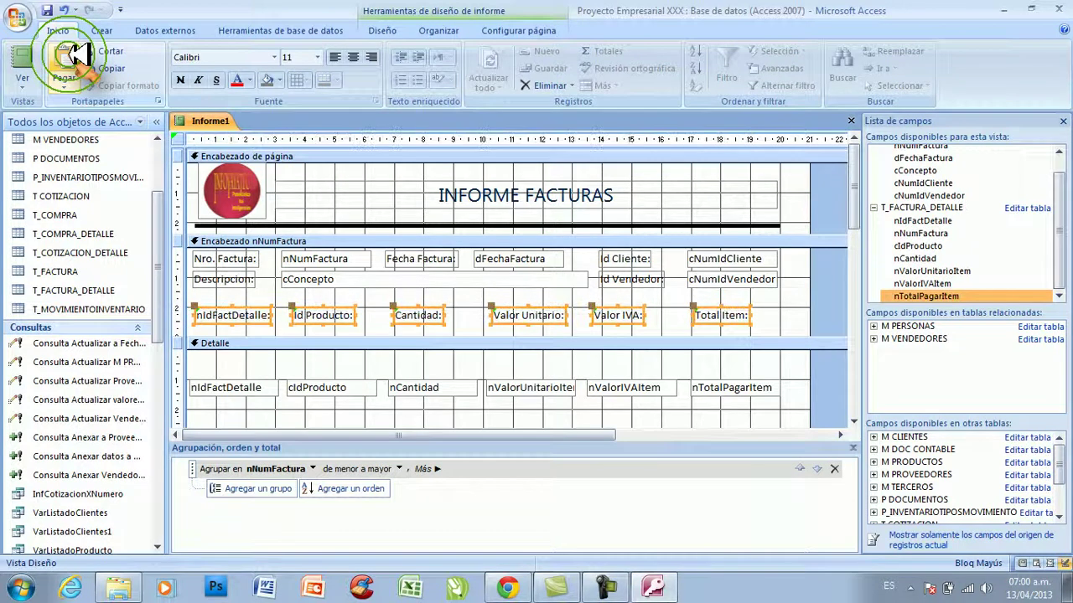
{"action": "key", "text": "Right"}
{"action": "key", "text": "Left"}
{"action": "key", "text": "Left"}
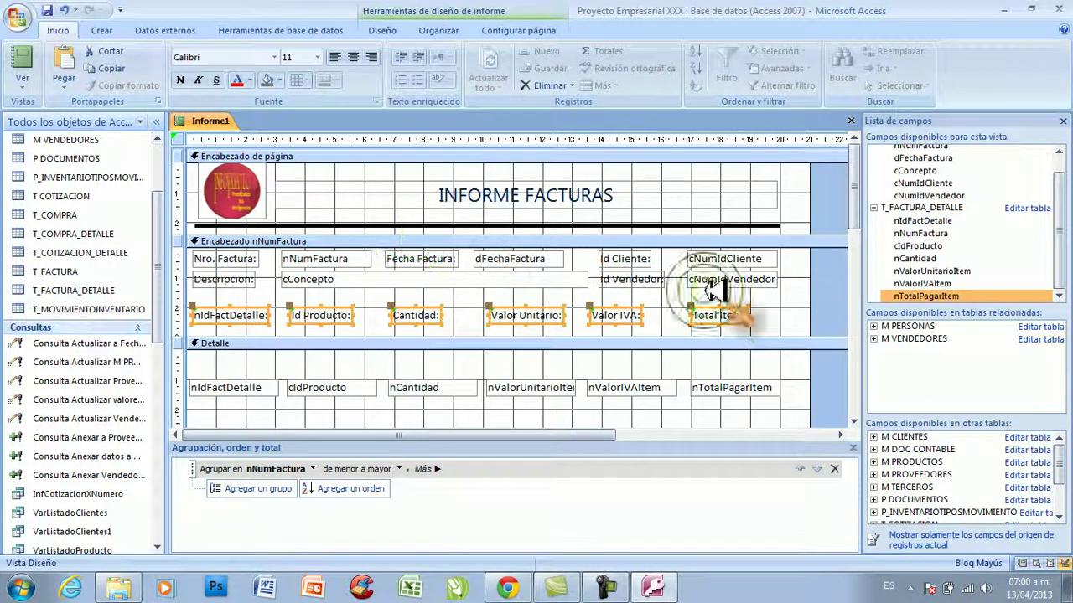
{"action": "left_click", "coordinate": [788, 311]}
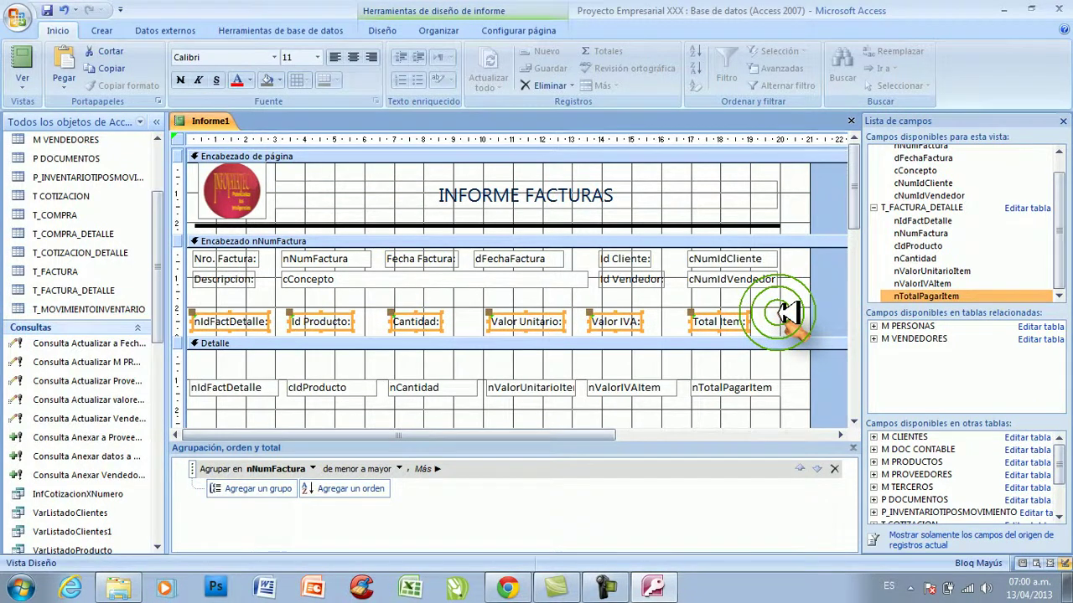
{"action": "left_click", "coordinate": [778, 322]}
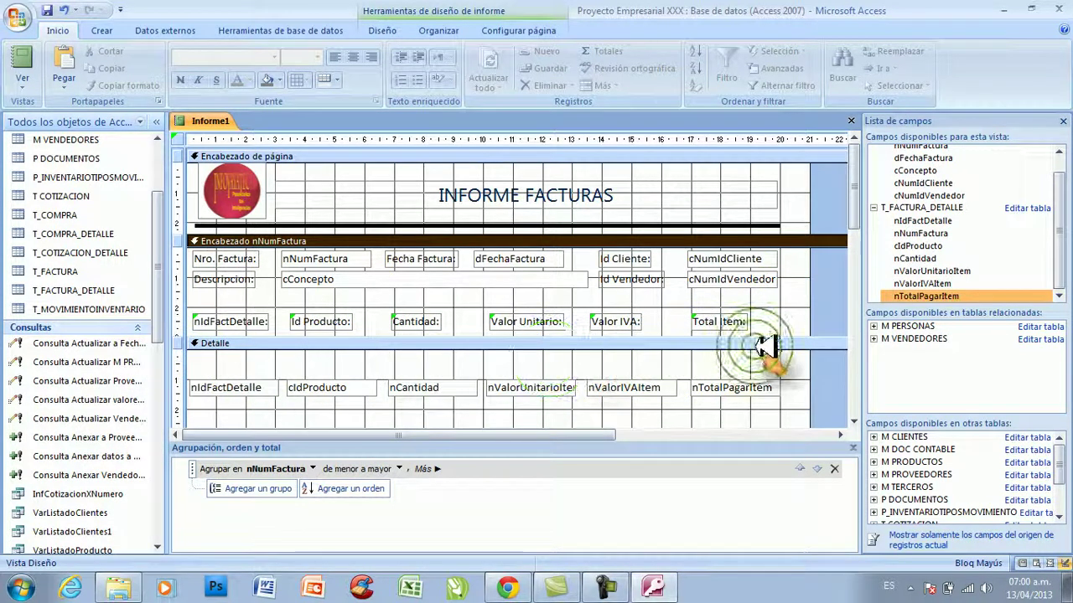
Copy the thick page header line into the nNumFactura header, between the Descripcion row and the column labels.
{"action": "left_click", "coordinate": [556, 224]}
{"action": "left_click", "coordinate": [556, 224]}
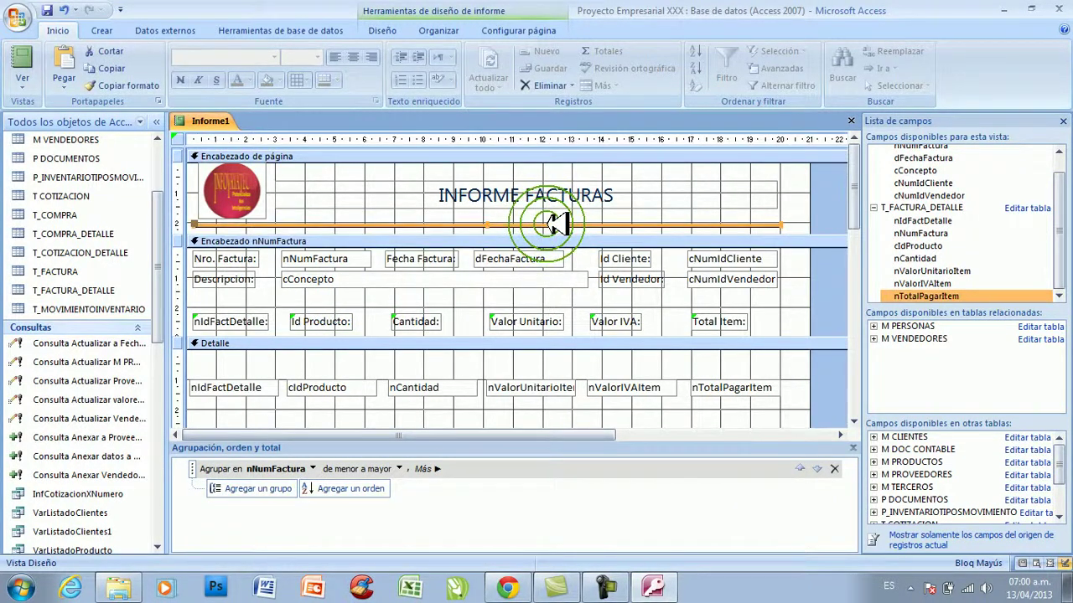
{"action": "left_click", "coordinate": [118, 67]}
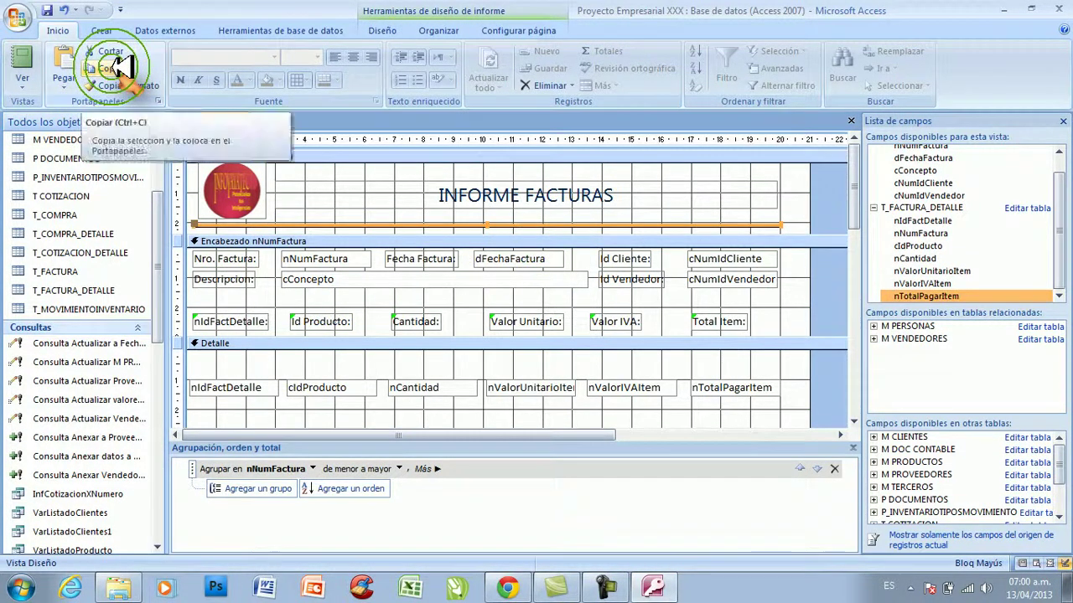
{"action": "left_click", "coordinate": [356, 293]}
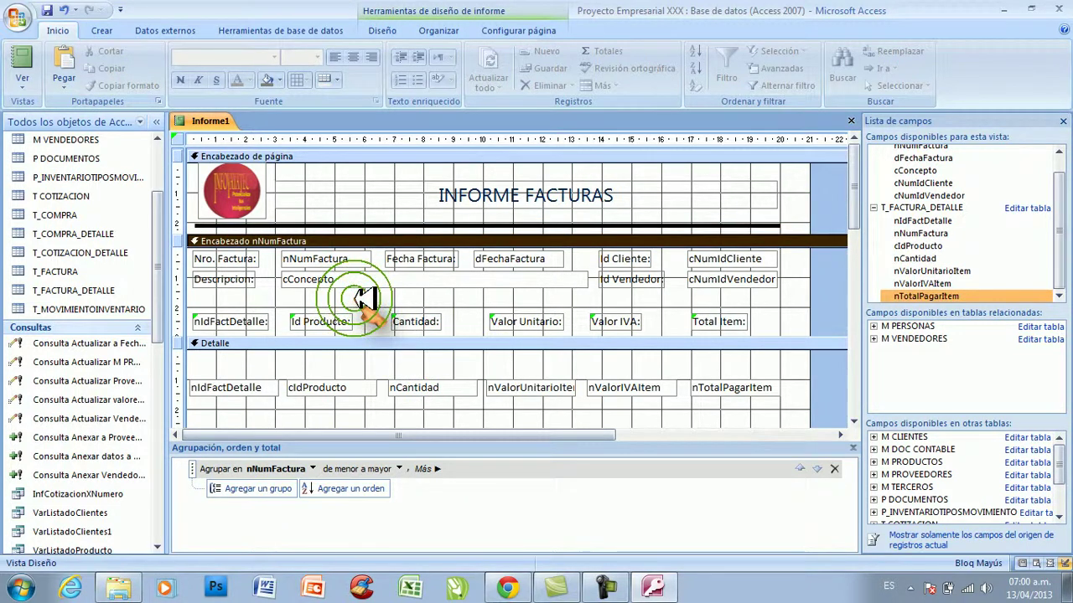
{"action": "left_click", "coordinate": [67, 59]}
{"action": "key", "text": "Down"}
{"action": "key", "text": "Down"}
{"action": "key", "text": "Down"}
{"action": "key", "text": "Down"}
{"action": "key", "text": "Down"}
{"action": "key", "text": "Down"}
{"action": "key", "text": "Down"}
{"action": "key", "text": "Down"}
{"action": "key", "text": "Down"}
{"action": "key", "text": "Down"}
{"action": "key", "text": "Down"}
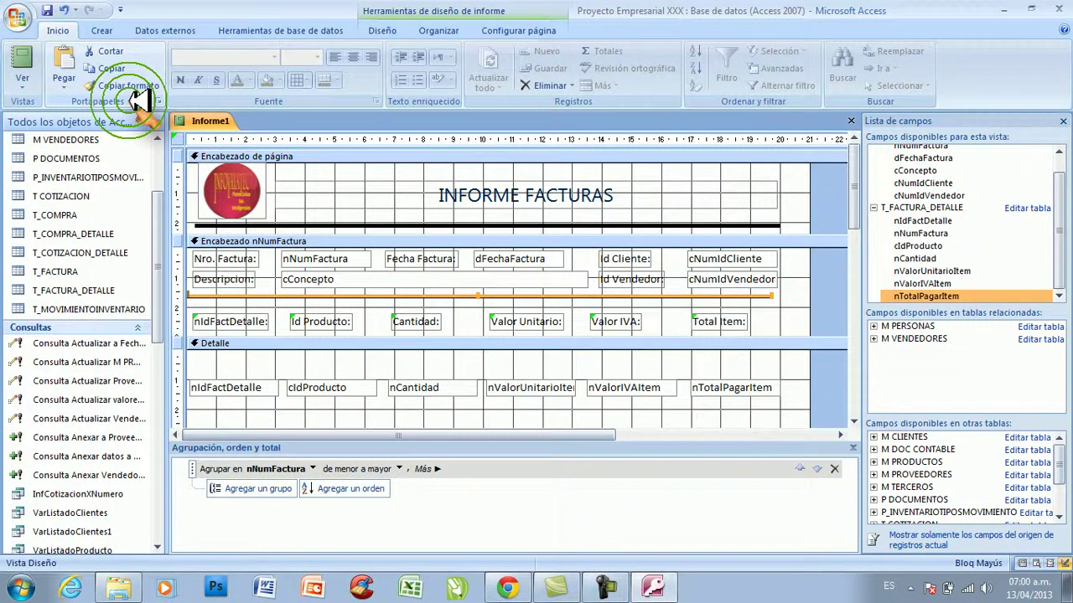
Make the nNumFactura header slightly taller and place another copy of the thick line directly below the column labels.
{"action": "left_click", "coordinate": [775, 308]}
{"action": "left_click_drag", "start_coordinate": [777, 338], "coordinate": [783, 355]}
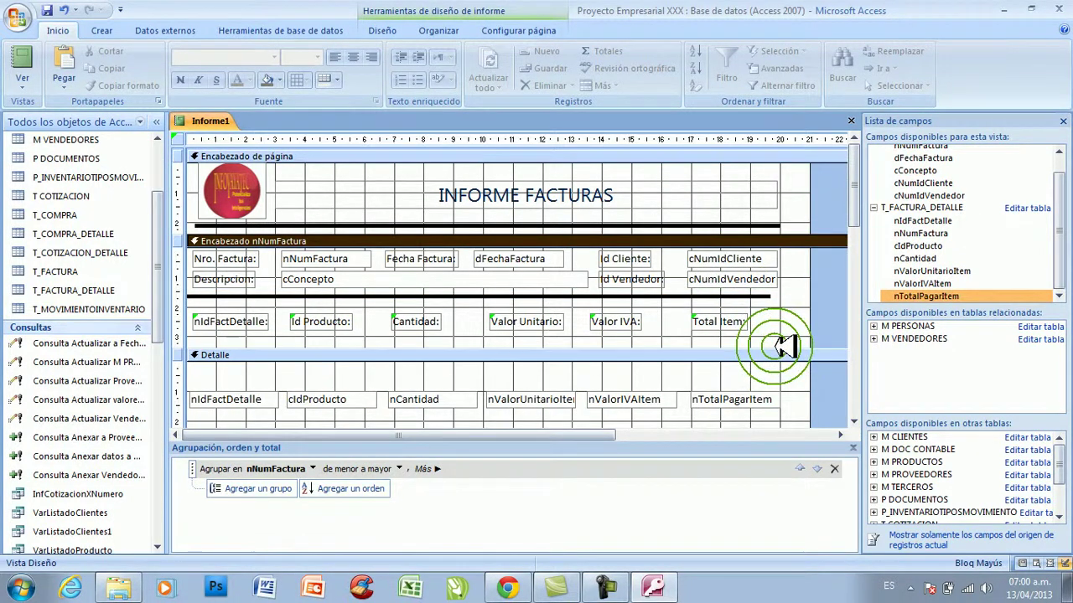
{"action": "left_click", "coordinate": [765, 296]}
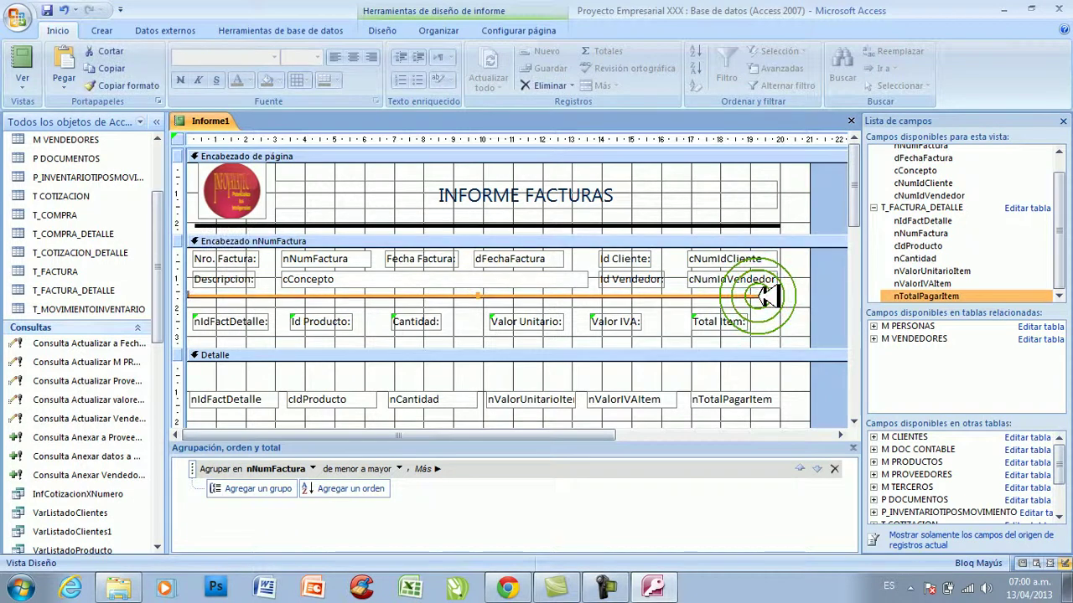
{"action": "left_click", "coordinate": [126, 68]}
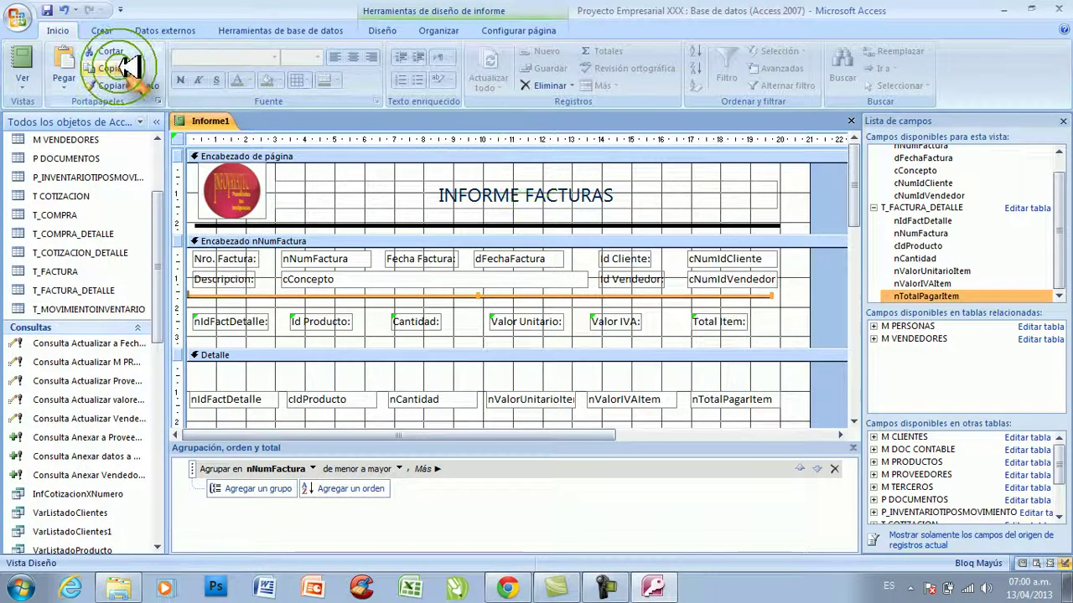
{"action": "left_click", "coordinate": [65, 53]}
{"action": "key", "text": "Down"}
{"action": "key", "text": "Down"}
{"action": "key", "text": "Down"}
{"action": "key", "text": "Down"}
{"action": "key", "text": "Down"}
{"action": "key", "text": "Down"}
{"action": "key", "text": "Down"}
{"action": "key", "text": "Down"}
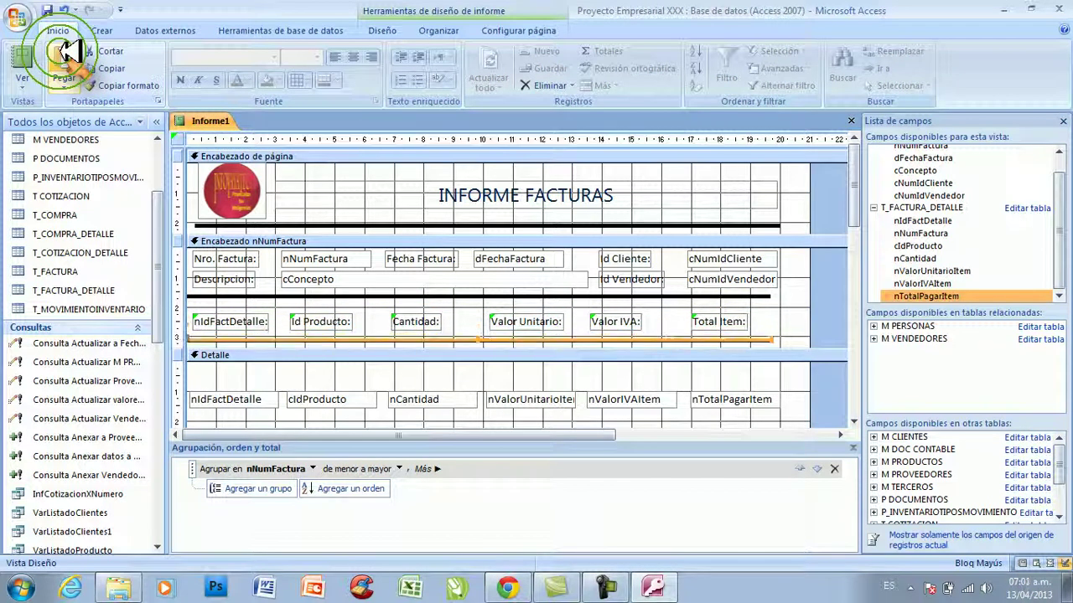
{"action": "left_click", "coordinate": [783, 308]}
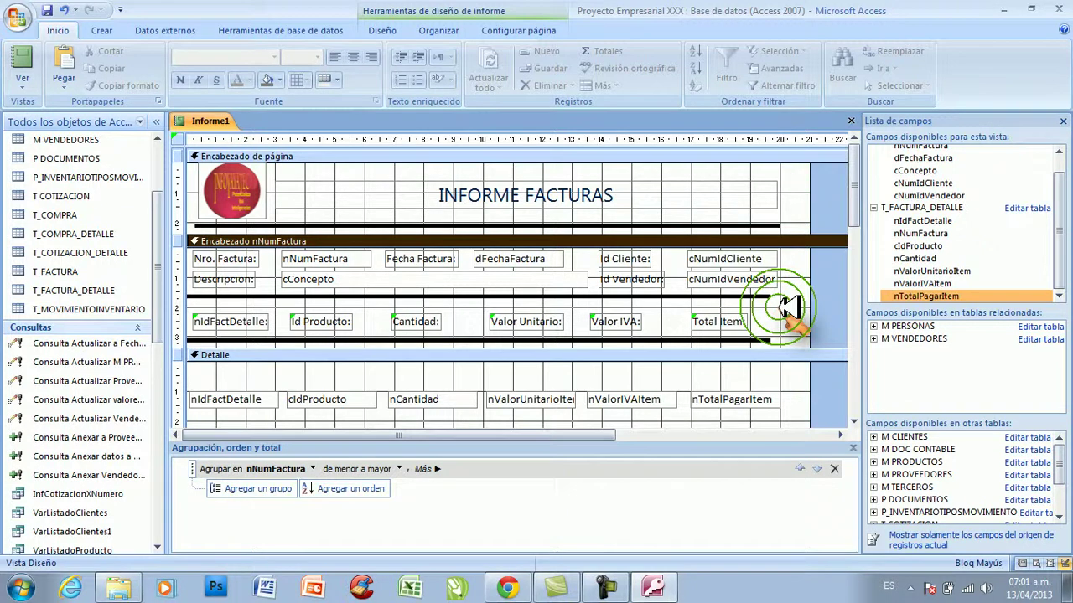
Move all six Detail text boxes together up to the upper edge of the Detail section.
{"action": "left_click_drag", "start_coordinate": [785, 417], "coordinate": [191, 370]}
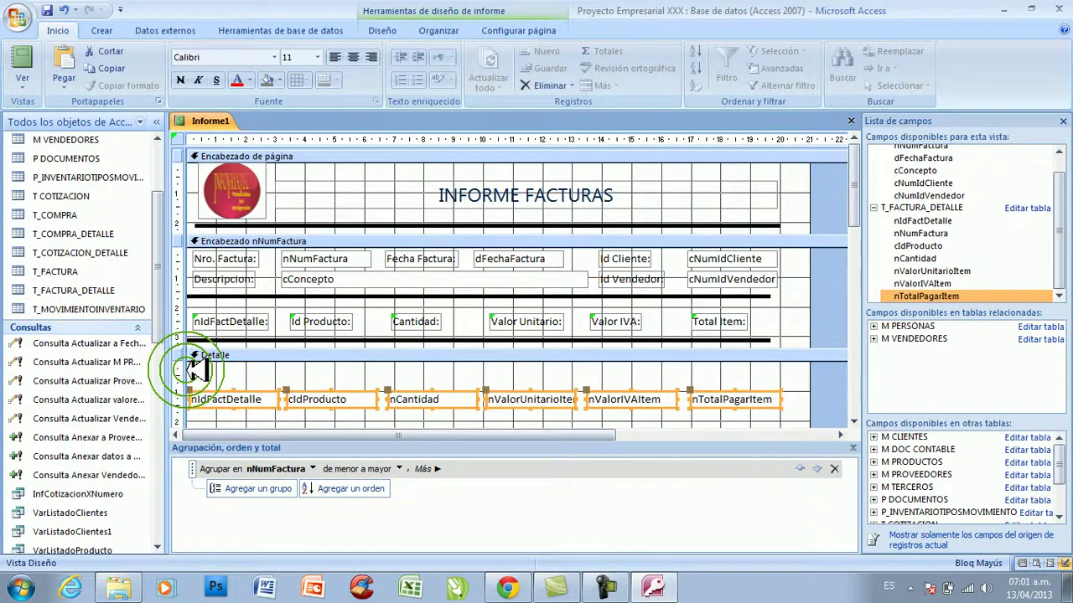
{"action": "key", "text": "Up"}
{"action": "key", "text": "Up"}
{"action": "key", "text": "Up"}
{"action": "key", "text": "Up"}
{"action": "key", "text": "Up"}
{"action": "key", "text": "Up"}
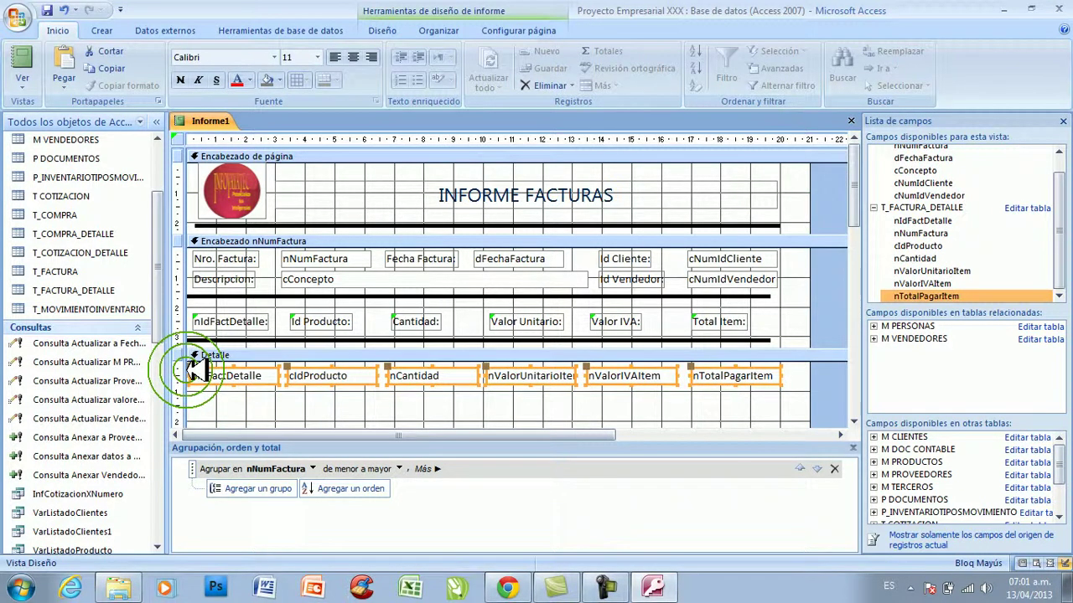
{"action": "left_click", "coordinate": [754, 414]}
Shrink the Detail section to about 1 cm high, just enough for its row of text boxes.
{"action": "left_click", "coordinate": [853, 421]}
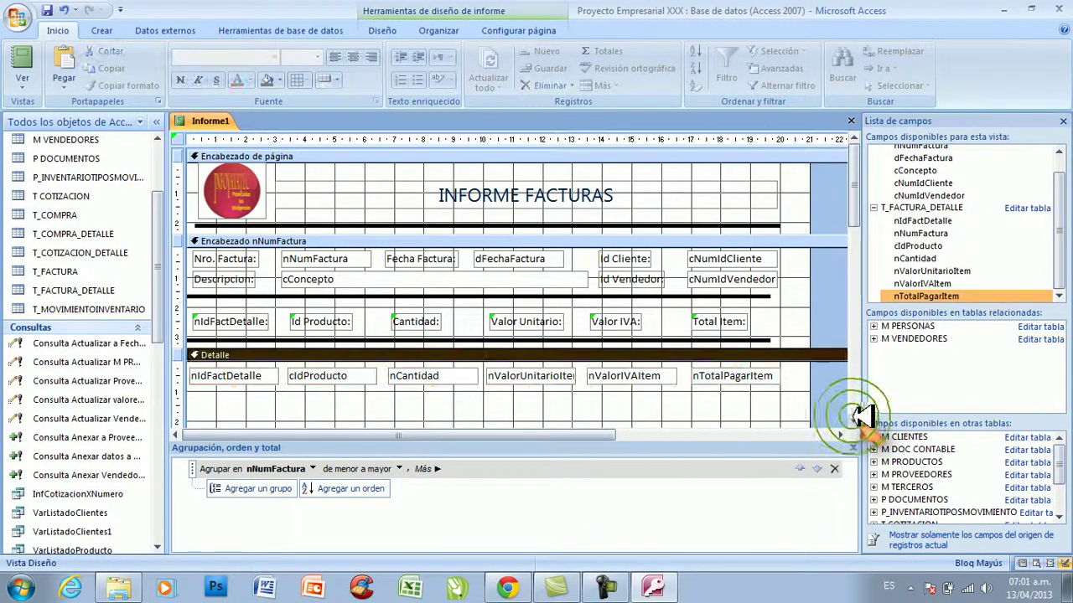
{"action": "left_click", "coordinate": [854, 421]}
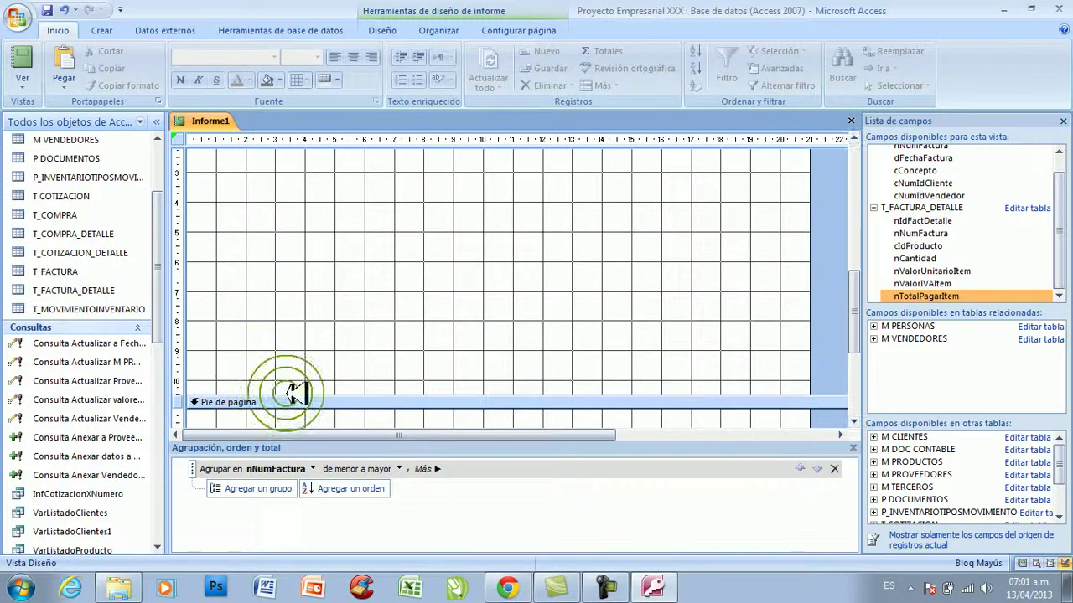
{"action": "left_click_drag", "start_coordinate": [307, 395], "coordinate": [304, 188]}
{"action": "scroll", "coordinate": [659, 253], "scroll_direction": "up", "scroll_amount": 2}
{"action": "left_click", "coordinate": [516, 291]}
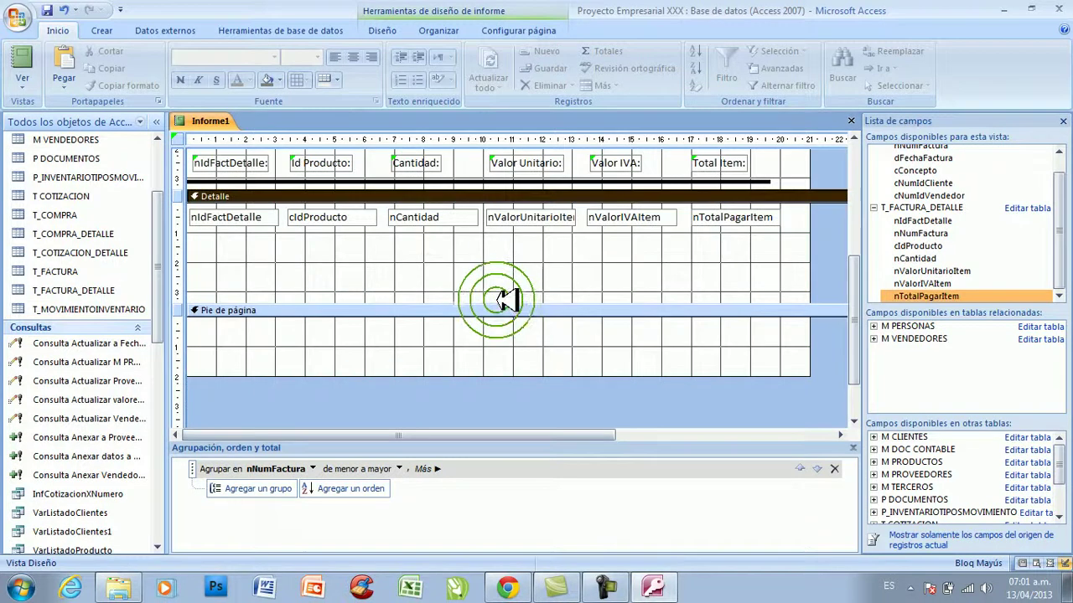
{"action": "left_click_drag", "start_coordinate": [509, 303], "coordinate": [514, 238]}
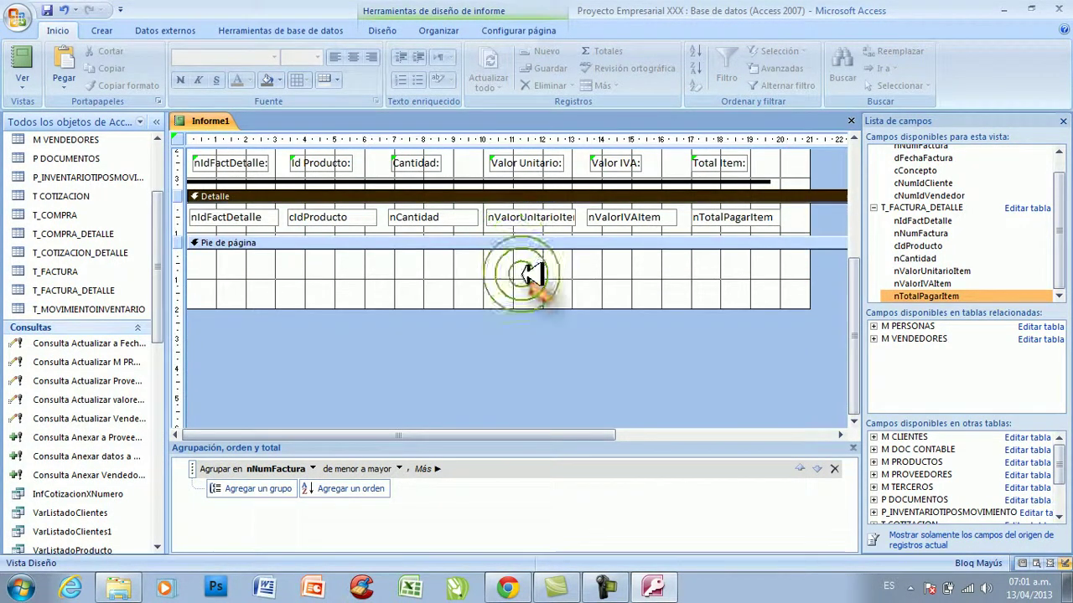
Set the nNumFactura group to include a footer section (con una sección de pie).
{"action": "scroll", "coordinate": [522, 259], "scroll_direction": "up", "scroll_amount": 3}
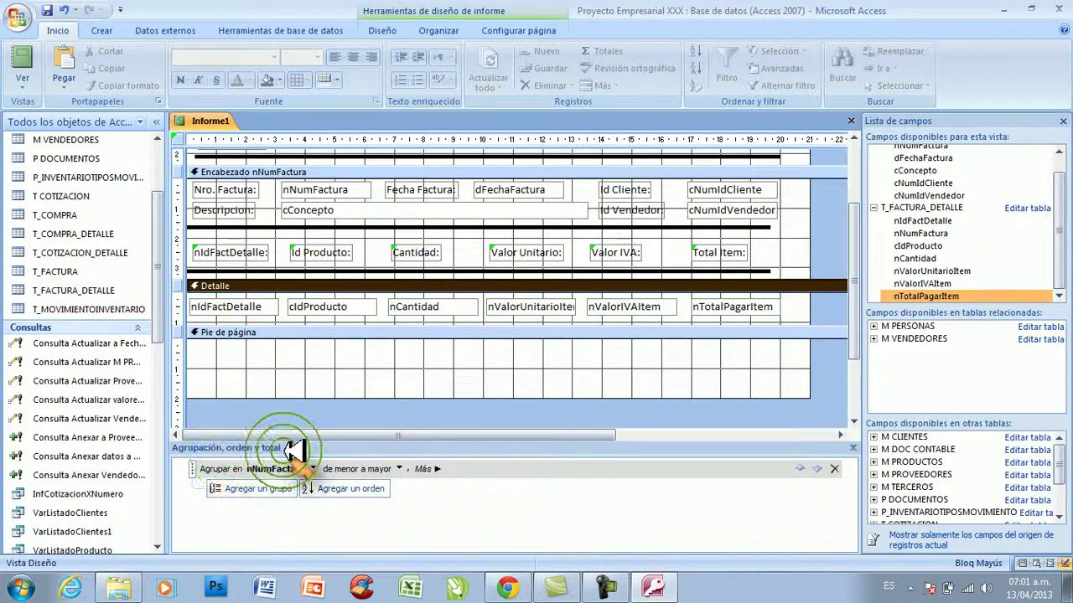
{"action": "left_click", "coordinate": [426, 469]}
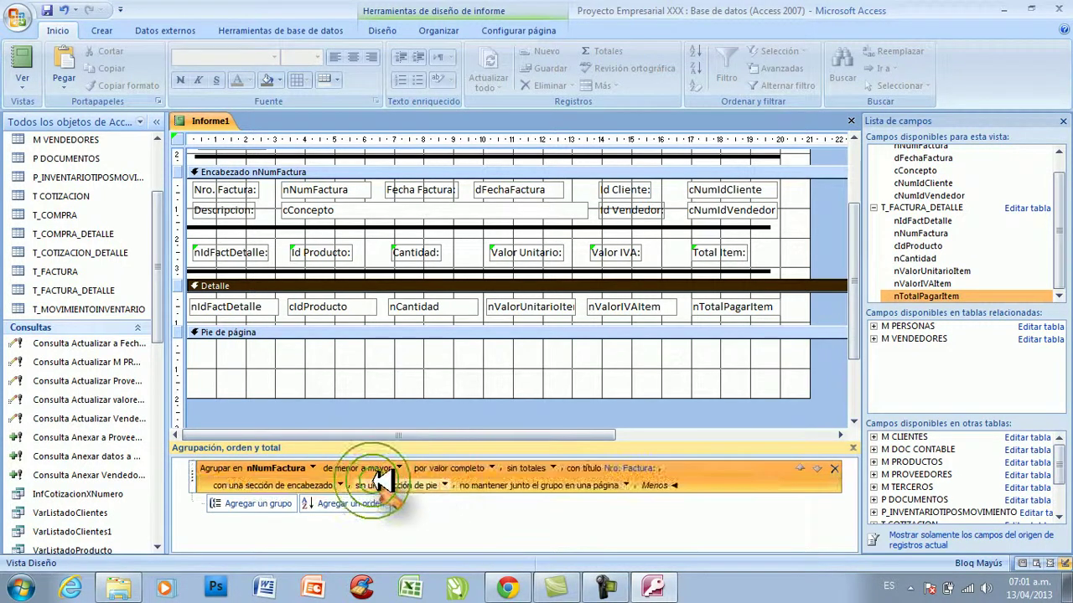
{"action": "left_click", "coordinate": [445, 486]}
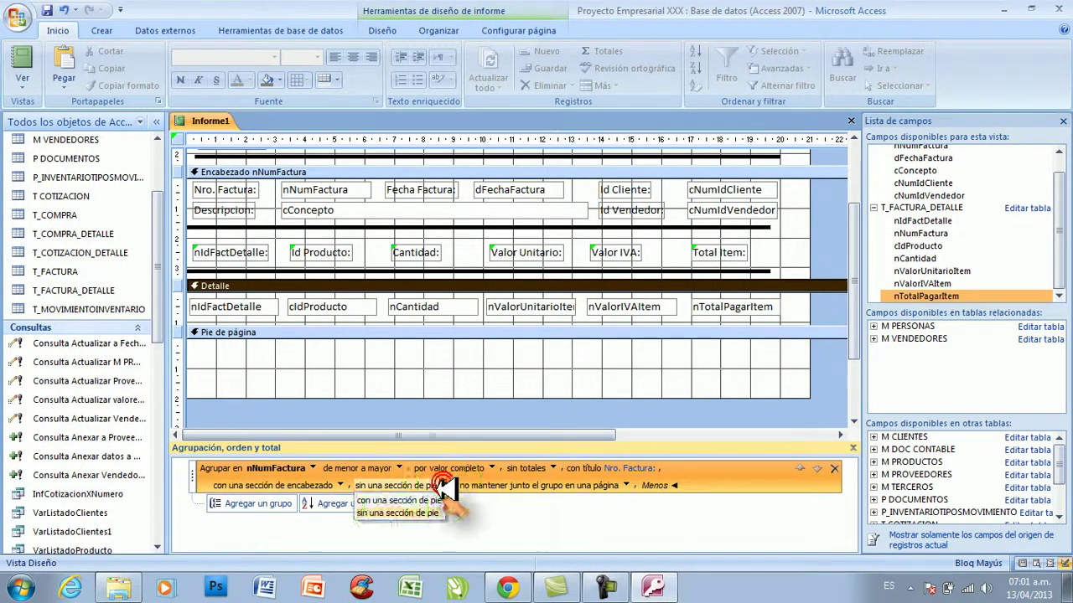
{"action": "left_click", "coordinate": [387, 501]}
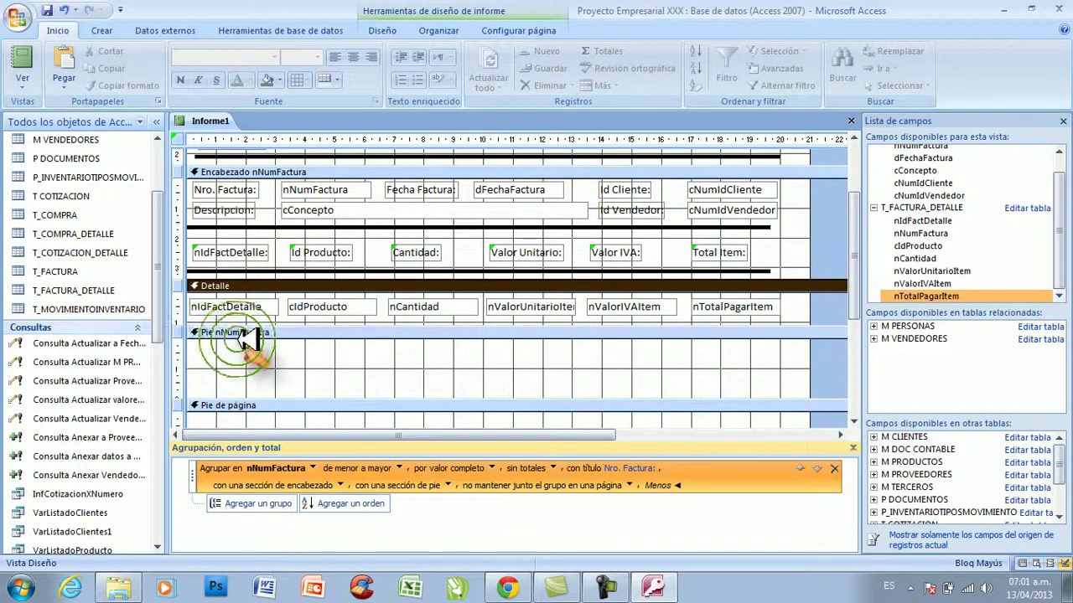
Add an unbound text box with its label near the middle of the nNumFactura footer.
{"action": "left_click", "coordinate": [383, 29]}
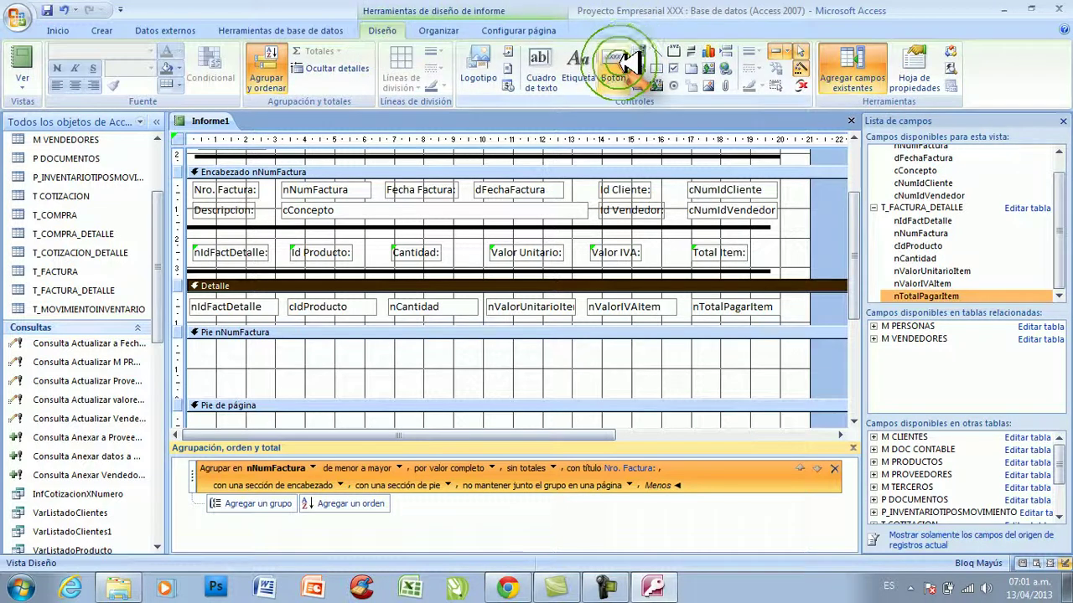
{"action": "left_click", "coordinate": [540, 65]}
{"action": "left_click", "coordinate": [384, 361]}
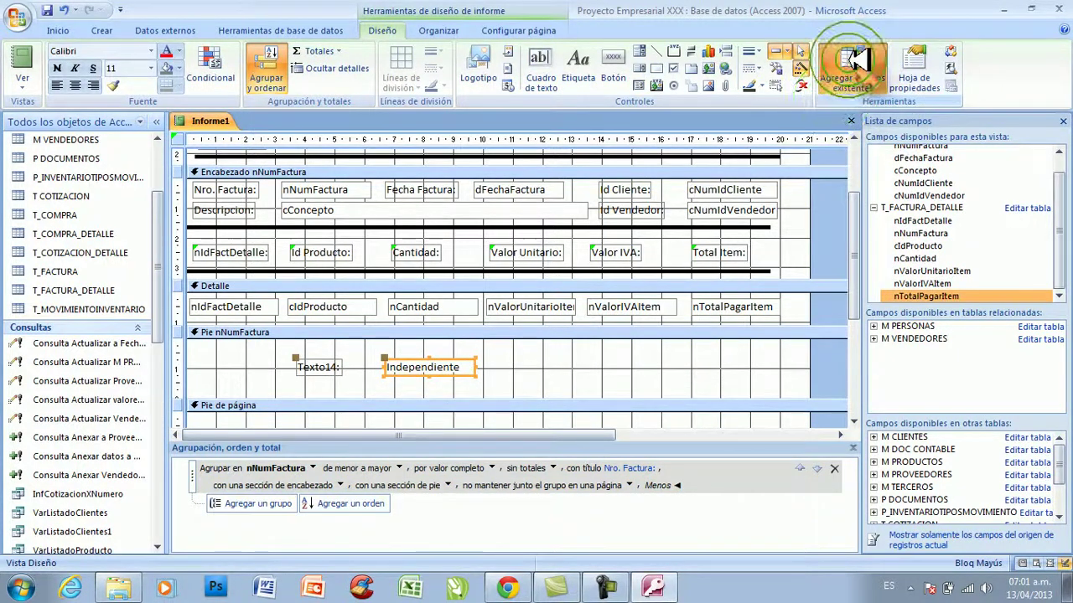
Set the footer text box's control source to =suma(nTotalPagarItem) with the expression builder and widen the box to fit the whole expression.
{"action": "left_click", "coordinate": [848, 67]}
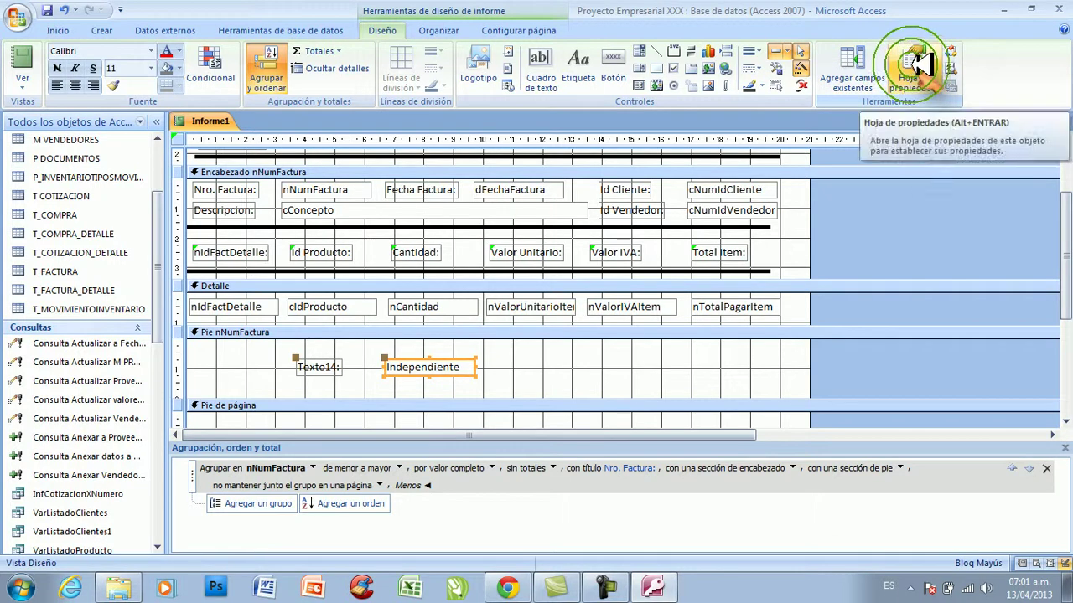
{"action": "left_click", "coordinate": [915, 67]}
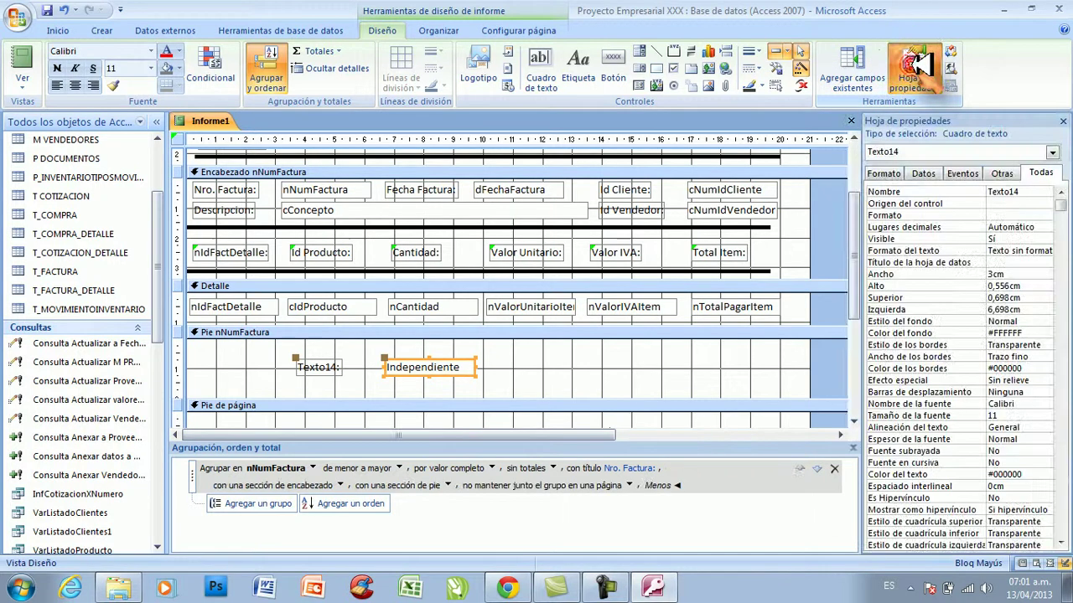
{"action": "left_click", "coordinate": [923, 173]}
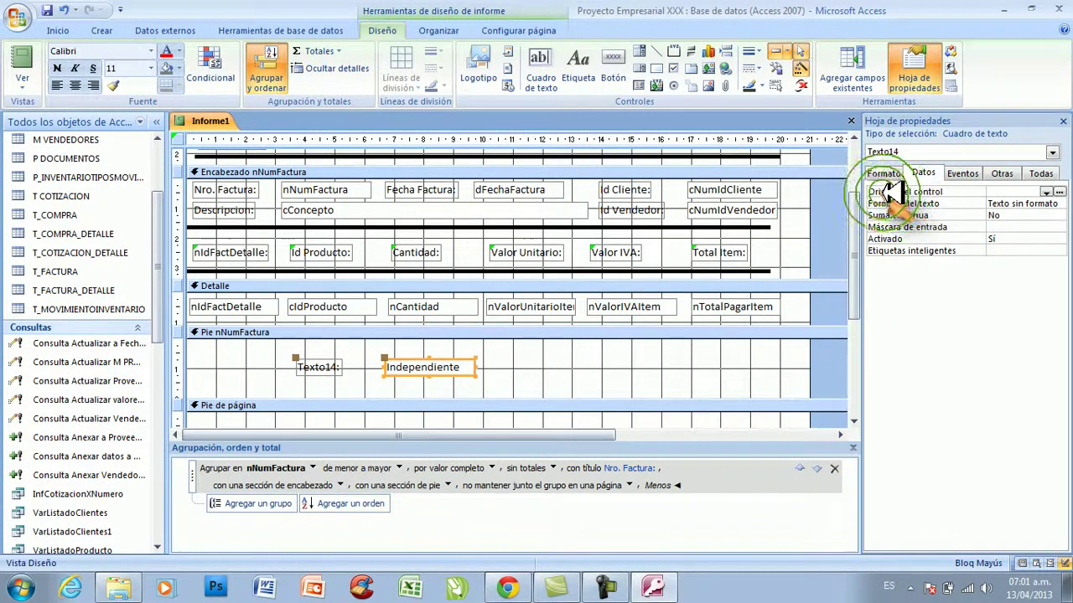
{"action": "left_click", "coordinate": [1050, 191]}
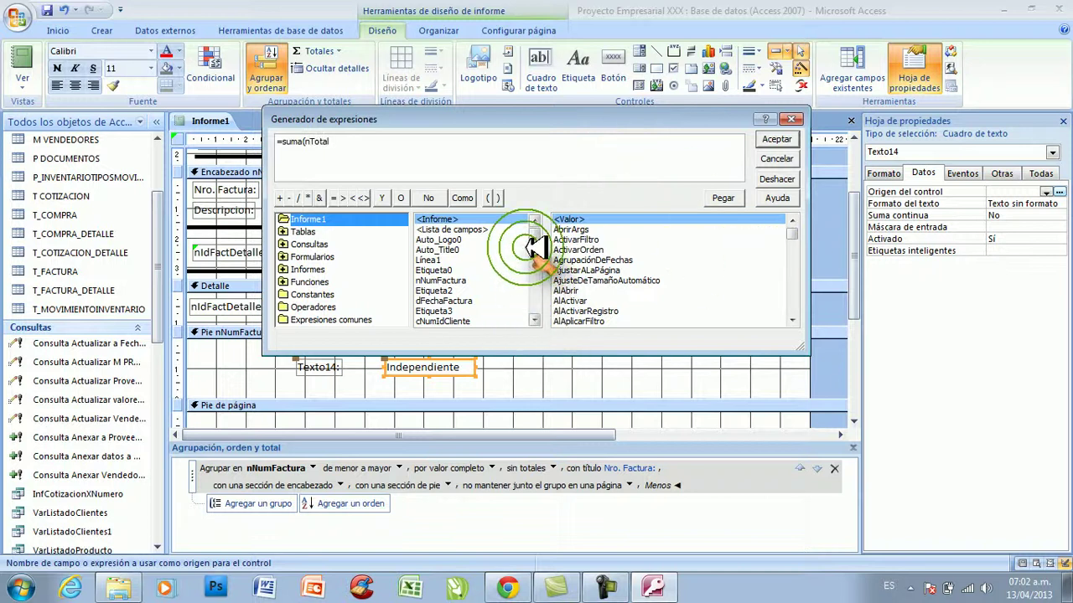
{"action": "left_click_drag", "start_coordinate": [533, 241], "coordinate": [541, 295]}
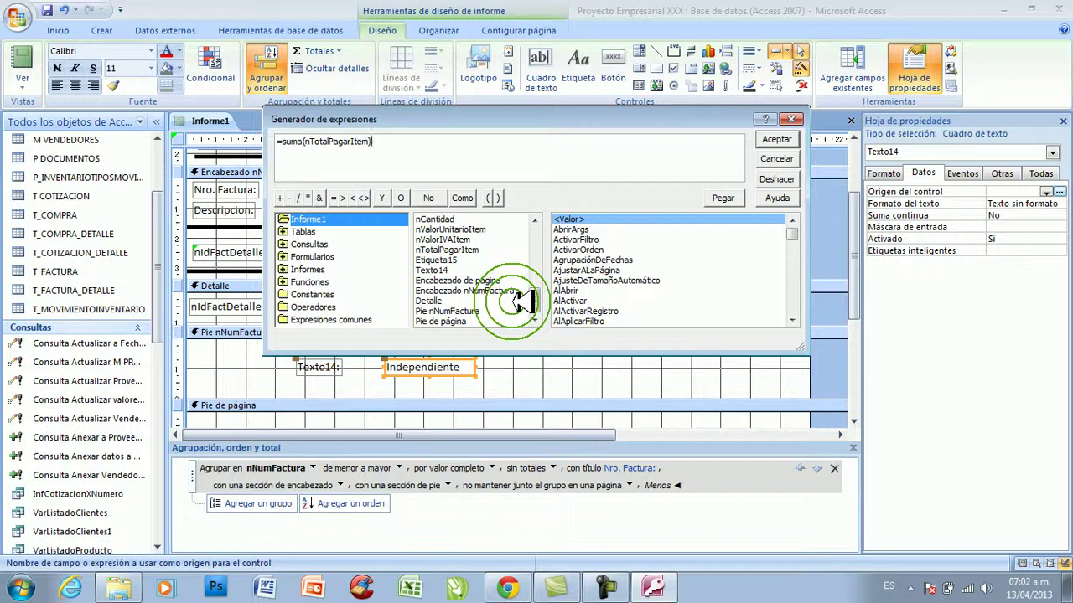
{"action": "left_click", "coordinate": [778, 140]}
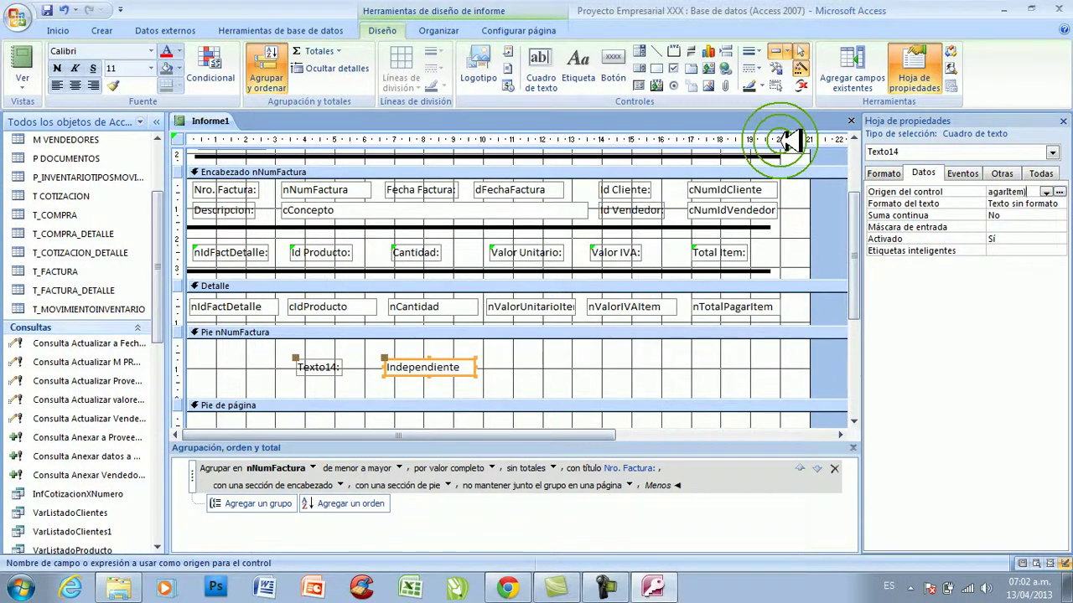
{"action": "key", "text": "Return"}
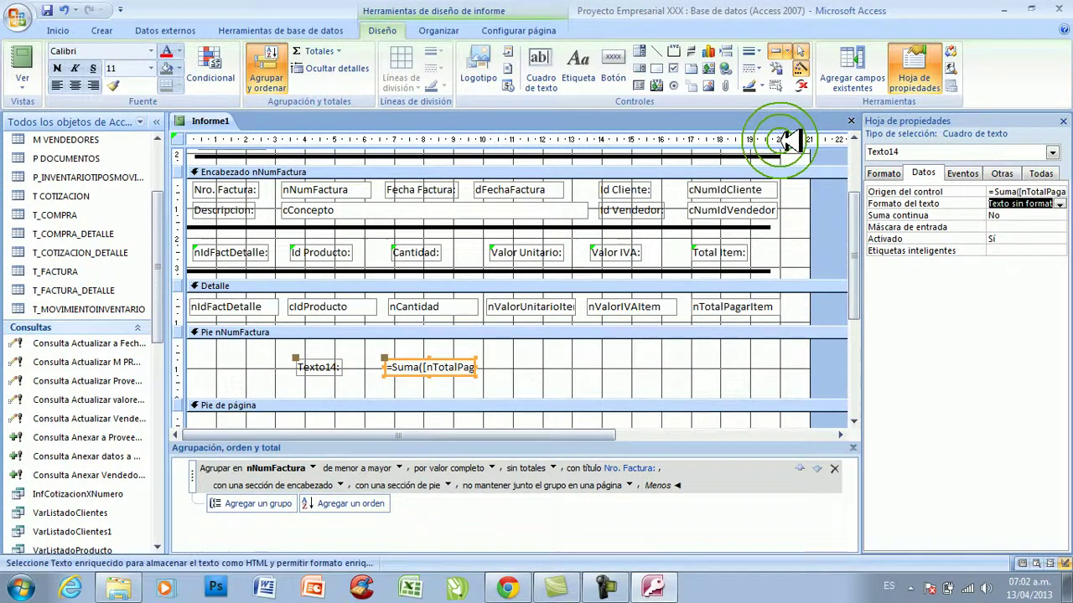
{"action": "left_click", "coordinate": [486, 367]}
{"action": "left_click", "coordinate": [547, 367]}
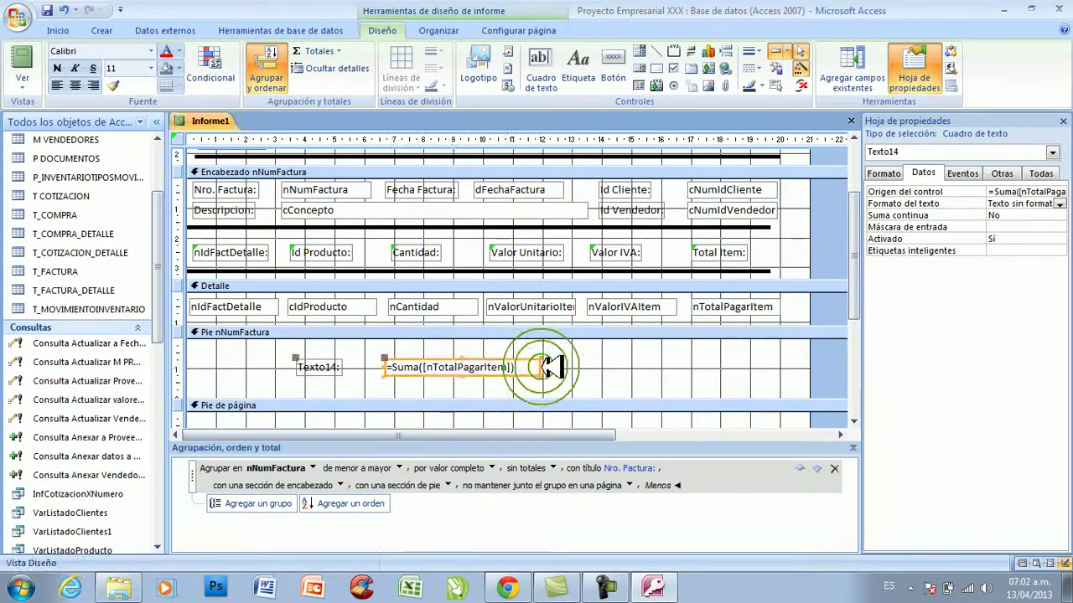
Set the title of the footer text box's label to "Total Factura:" and widen the label to fit its text.
{"action": "left_click", "coordinate": [339, 369]}
{"action": "left_click", "coordinate": [302, 367]}
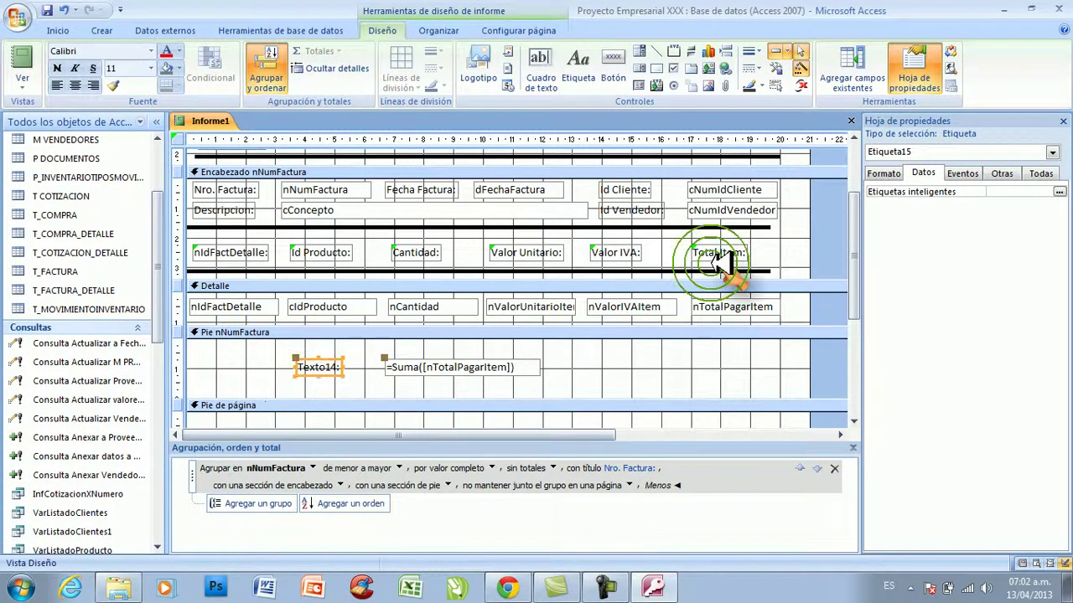
{"action": "left_click", "coordinate": [1039, 174]}
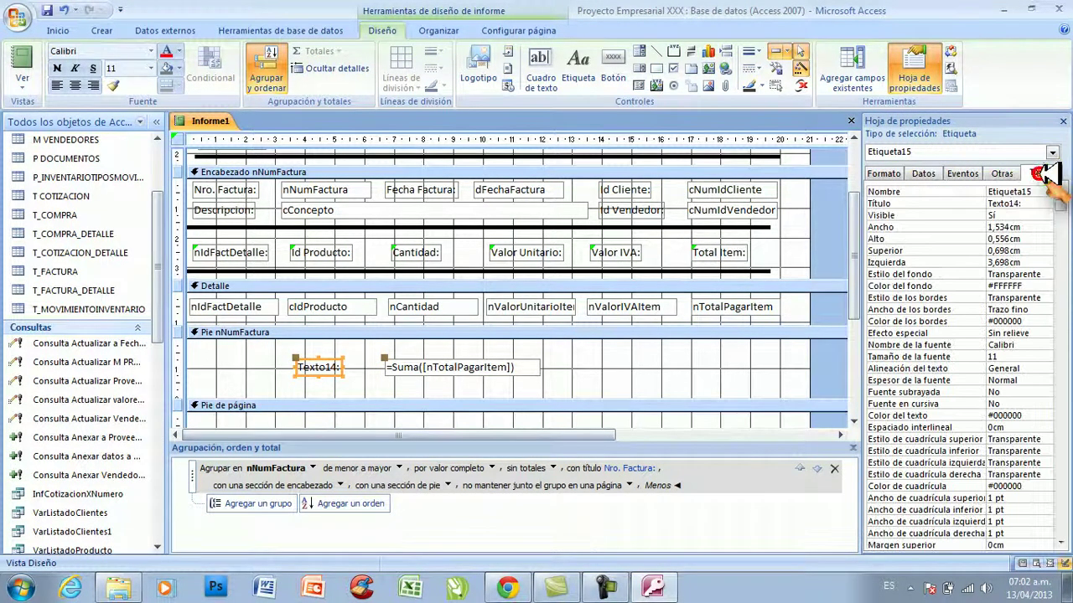
{"action": "left_click", "coordinate": [1017, 193]}
{"action": "left_click", "coordinate": [980, 202]}
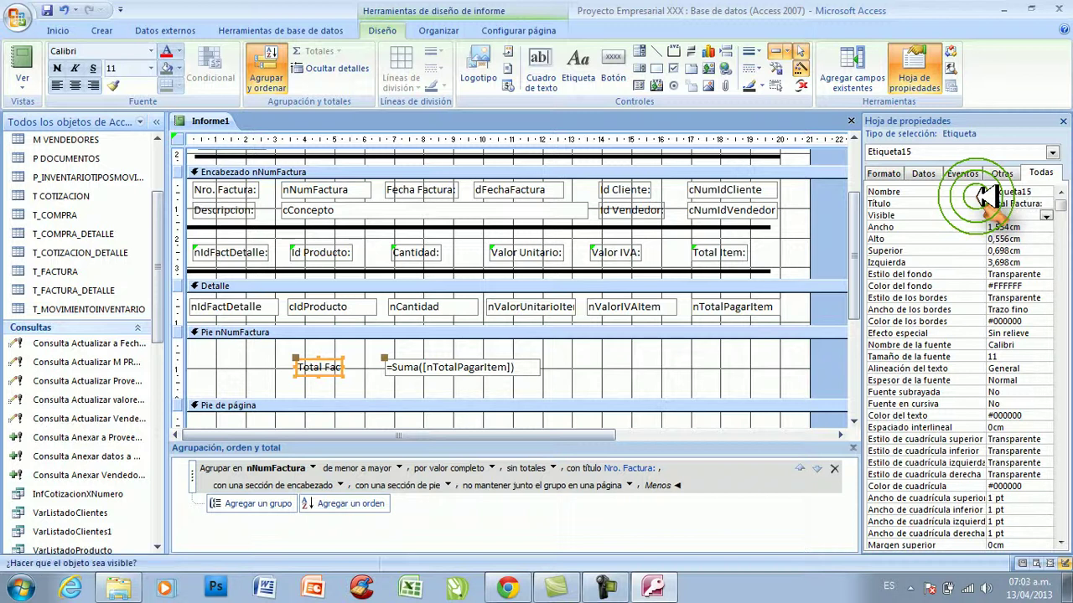
{"action": "left_click", "coordinate": [308, 371]}
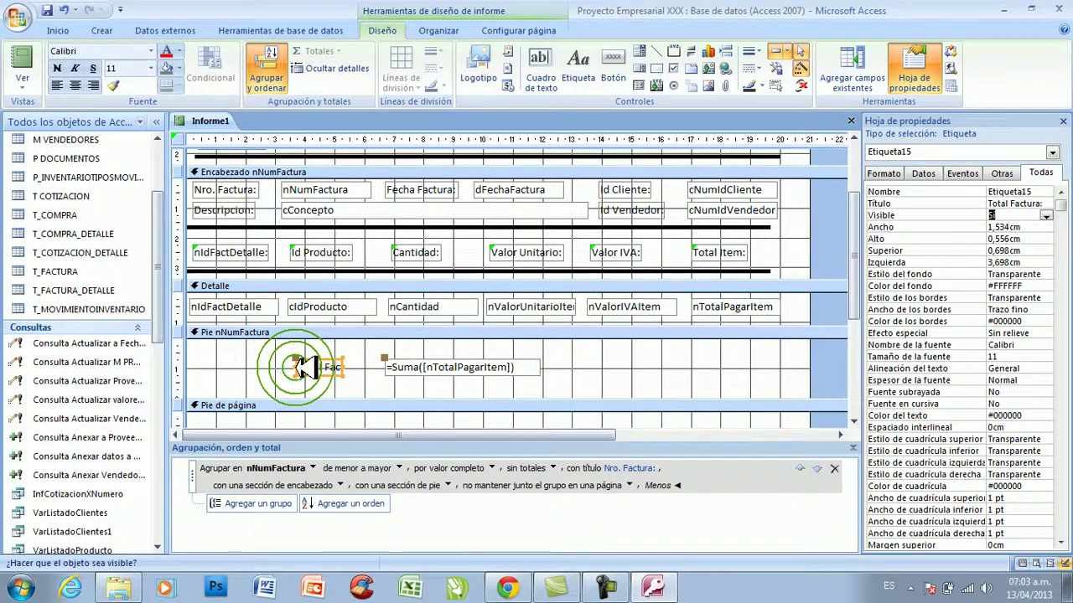
Make the Total Factura label and the sum text box in the nNumFactura footer bold.
{"action": "left_click", "coordinate": [409, 392]}
{"action": "left_click", "coordinate": [264, 356]}
{"action": "left_click_drag", "start_coordinate": [245, 347], "coordinate": [578, 384]}
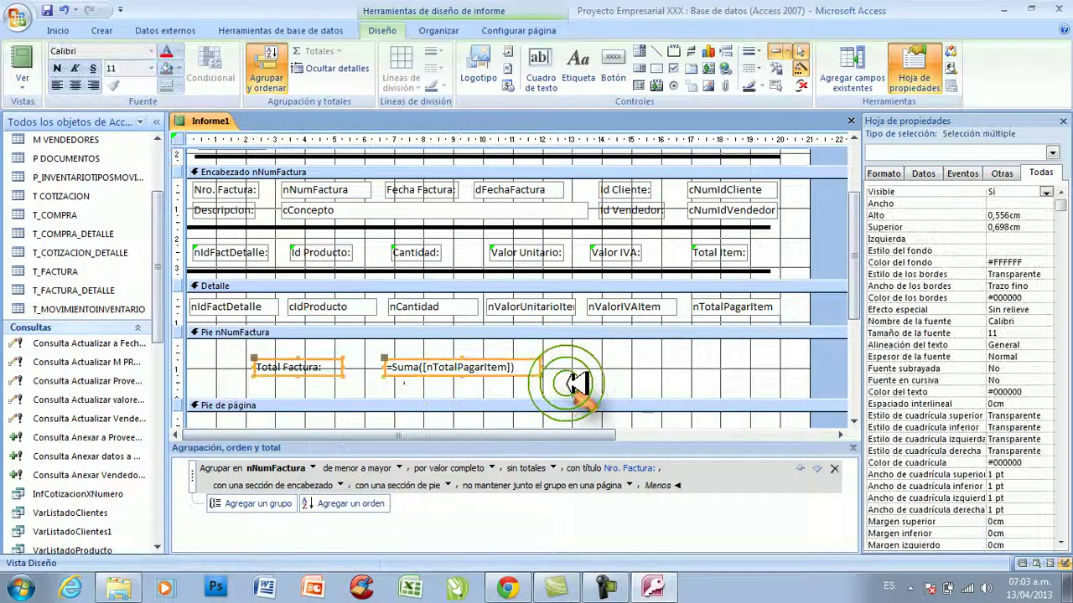
{"action": "left_click", "coordinate": [59, 68]}
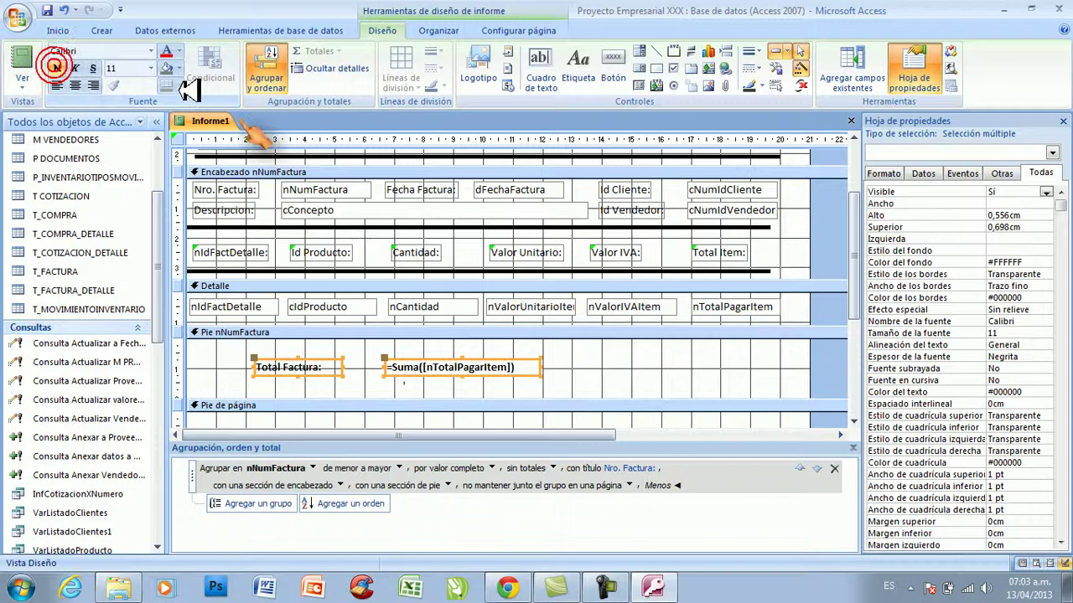
Fill the background of the nNumFactura footer section with the light orange standard colour #F9CDAA.
{"action": "left_click", "coordinate": [575, 374]}
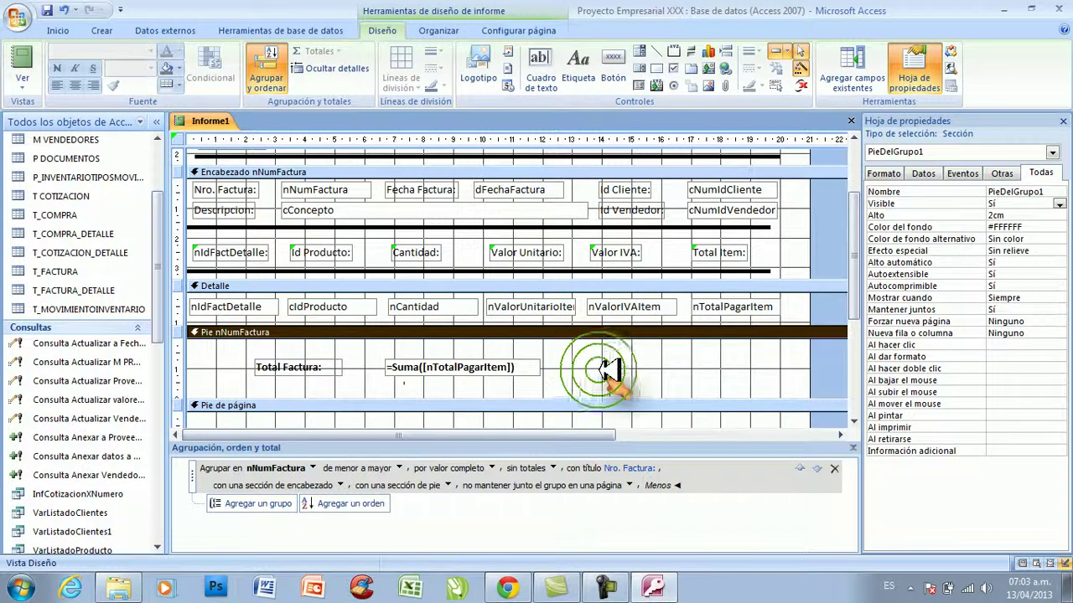
{"action": "left_click", "coordinate": [181, 64]}
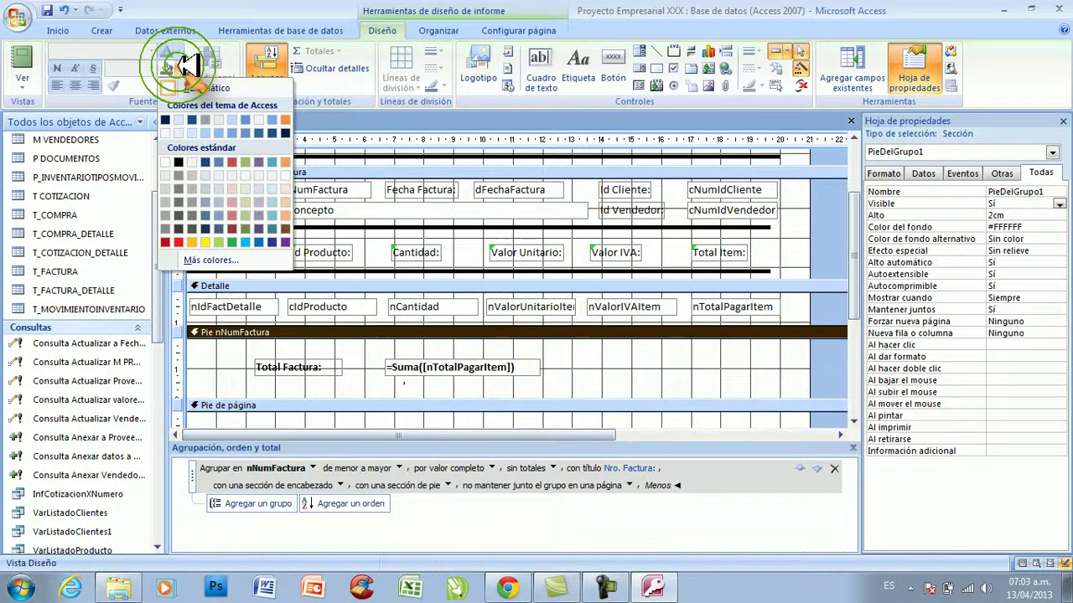
{"action": "left_click", "coordinate": [287, 194]}
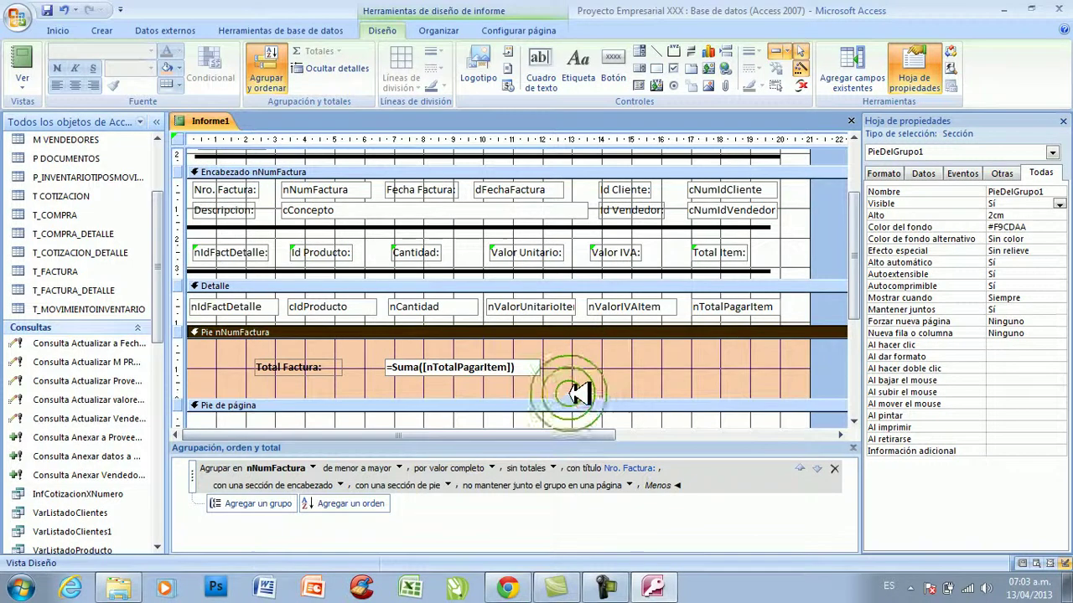
Move the Total Factura label and its sum text box together up to the nNumFactura footer's upper edge.
{"action": "left_click_drag", "start_coordinate": [550, 379], "coordinate": [251, 348]}
{"action": "key", "text": "Up"}
{"action": "key", "text": "Up"}
{"action": "key", "text": "Up"}
{"action": "key", "text": "Up"}
{"action": "key", "text": "Up"}
{"action": "key", "text": "Up"}
{"action": "key", "text": "Up"}
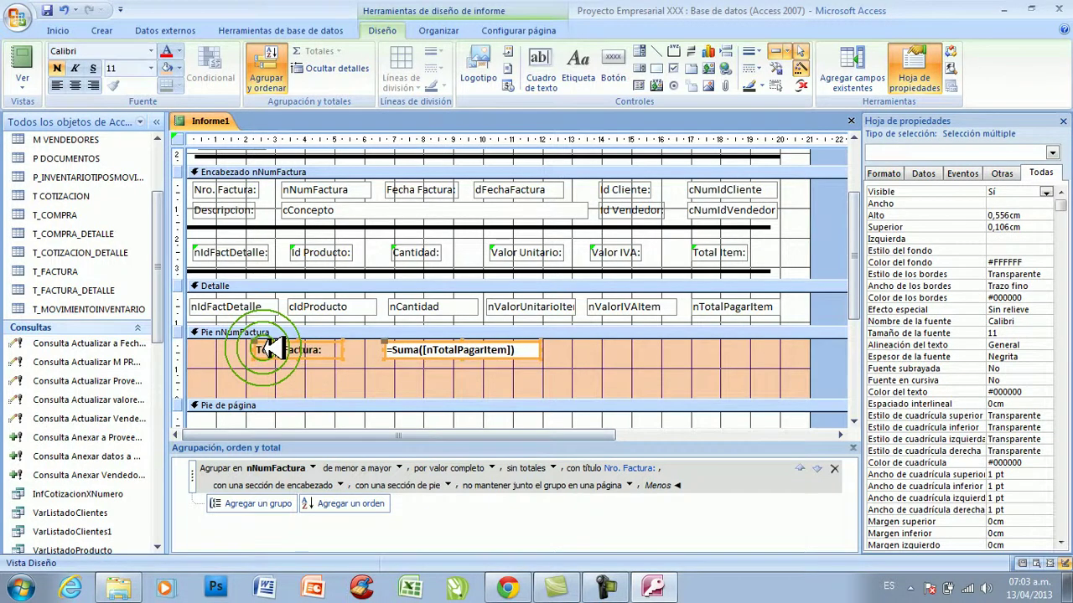
Move the Total Factura label and sum text box right together until the text box ends near 20 cm on the ruler.
{"action": "key", "text": "Right"}
{"action": "key", "text": "Right"}
{"action": "key", "text": "Right"}
{"action": "key", "text": "Right"}
{"action": "key", "text": "Right"}
{"action": "key", "text": "Right"}
{"action": "key", "text": "Right"}
{"action": "key", "text": "Right"}
{"action": "key", "text": "Right"}
{"action": "key", "text": "Right"}
{"action": "key", "text": "Right"}
{"action": "key", "text": "Right"}
{"action": "key", "text": "Right"}
{"action": "key", "text": "Right"}
{"action": "key", "text": "Right"}
{"action": "key", "text": "Right"}
{"action": "key", "text": "Right"}
{"action": "key", "text": "Right"}
{"action": "key", "text": "Right"}
{"action": "key", "text": "Right"}
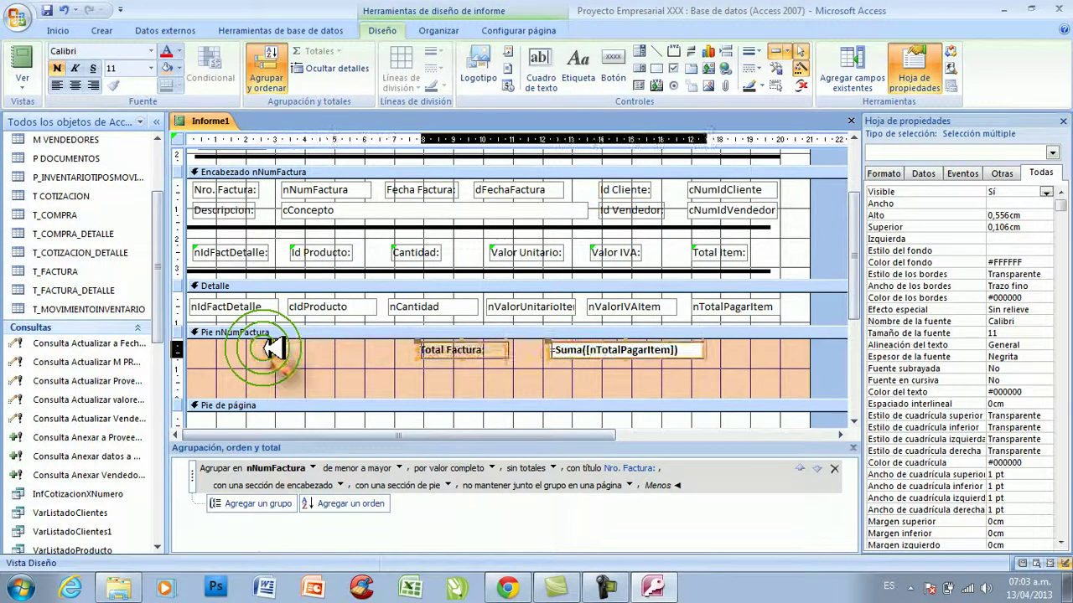
{"action": "key", "text": "Right"}
{"action": "key", "text": "Right"}
{"action": "key", "text": "Right"}
{"action": "key", "text": "Right"}
{"action": "key", "text": "Right"}
{"action": "key", "text": "Right"}
{"action": "key", "text": "Right"}
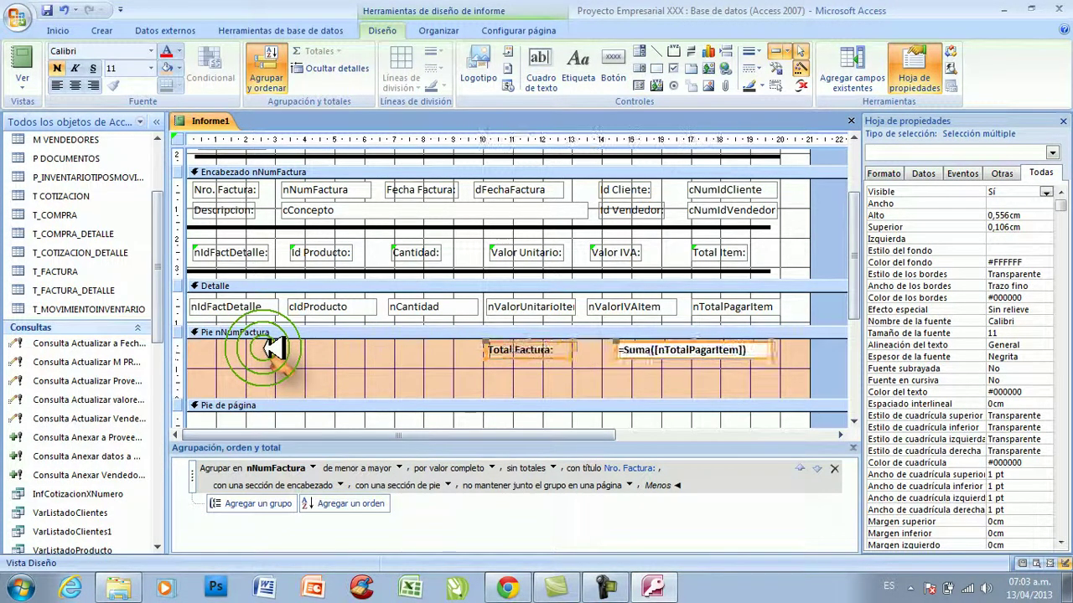
{"action": "key", "text": "Right"}
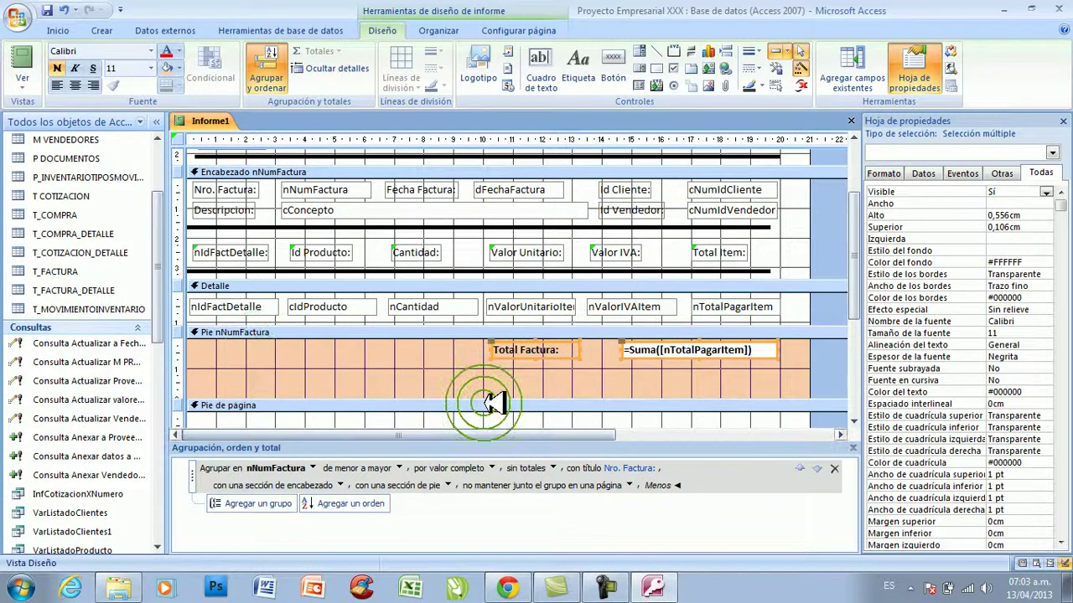